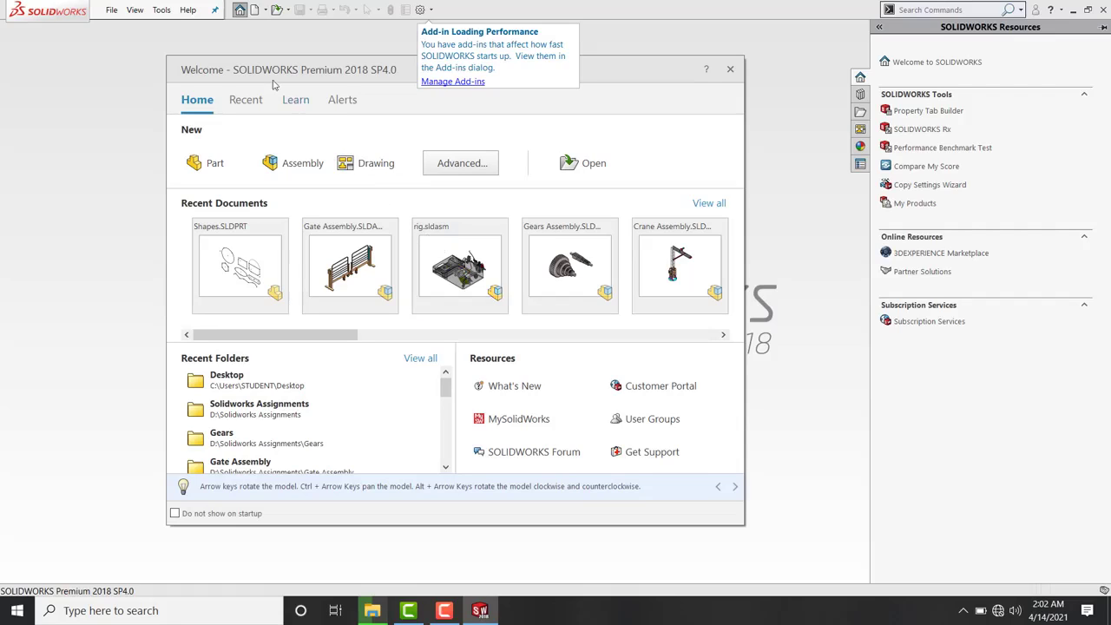
- Create a new part with the IPS (inch, pound, second) unit system and check the document's unit settings
click(212, 162)
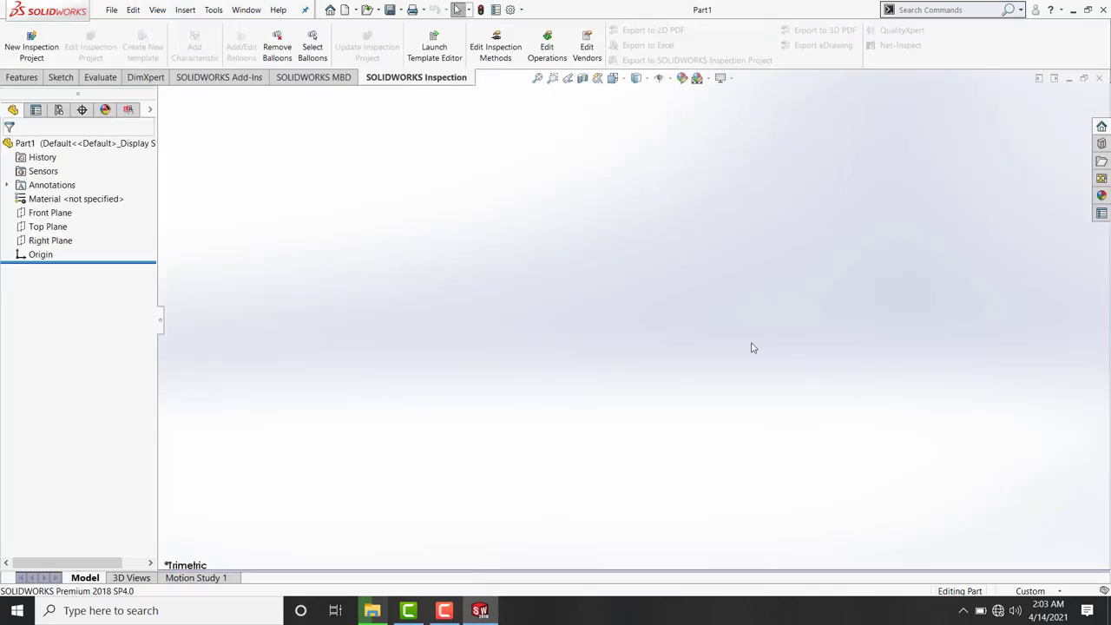
click(1013, 590)
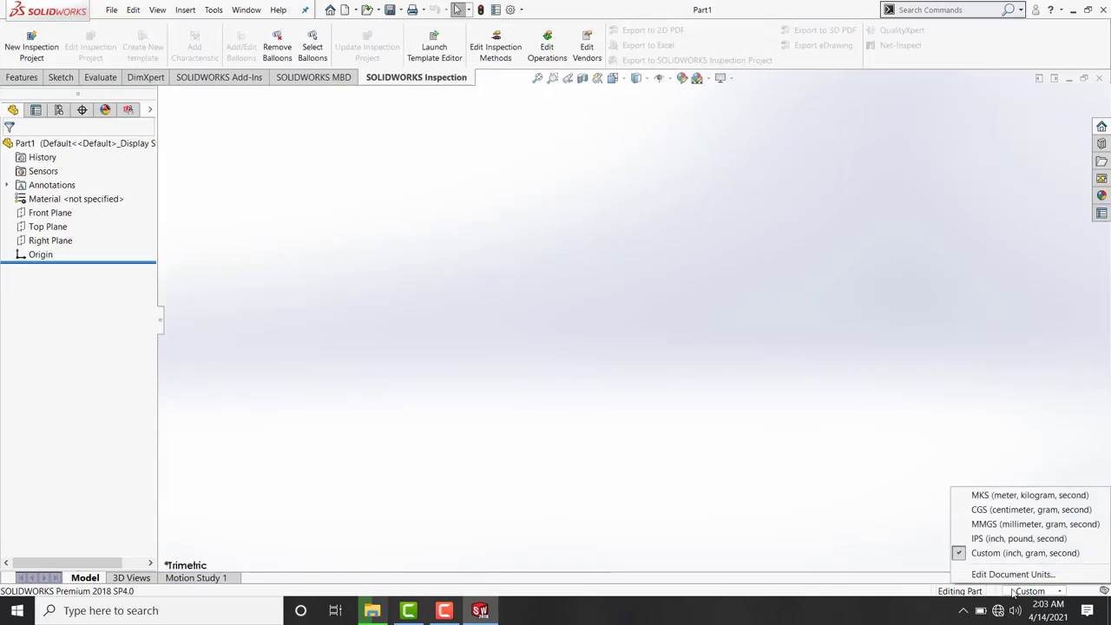
click(979, 539)
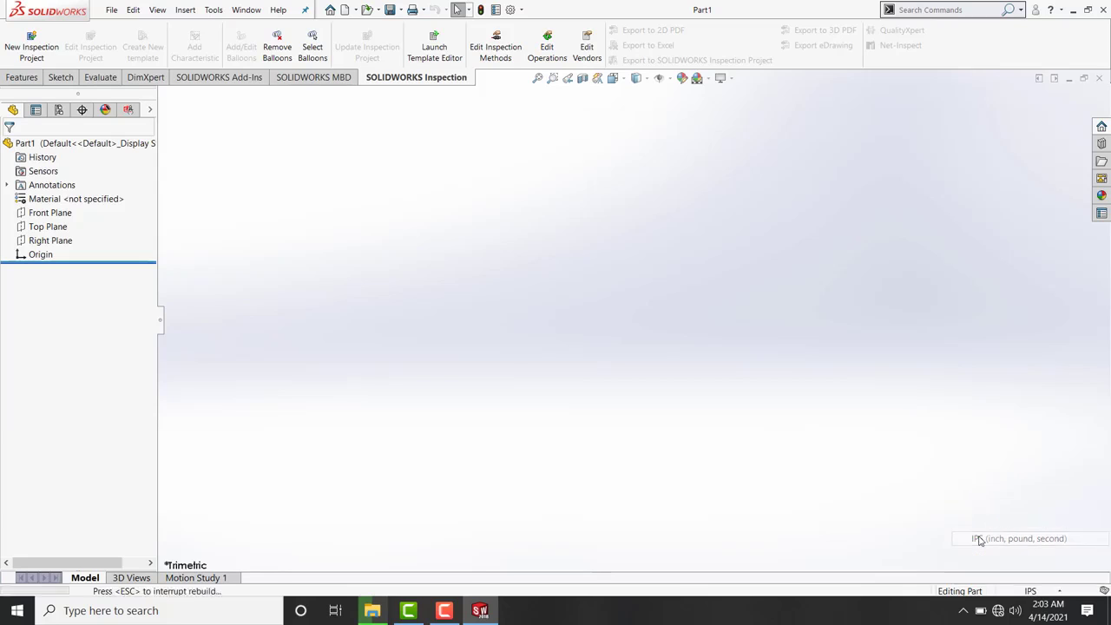
click(510, 10)
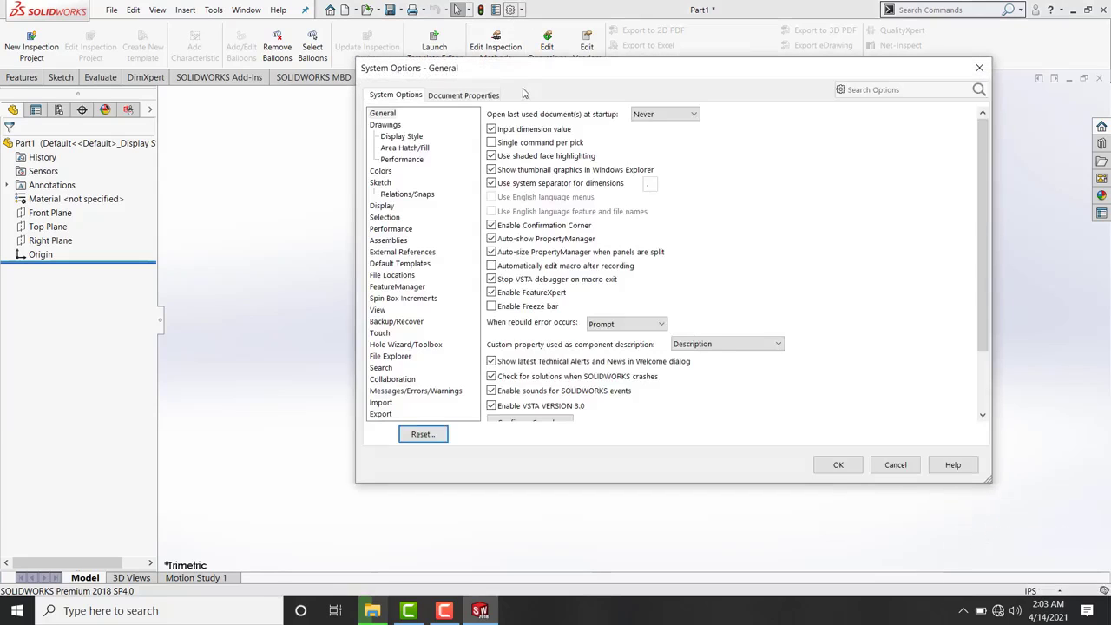
click(469, 98)
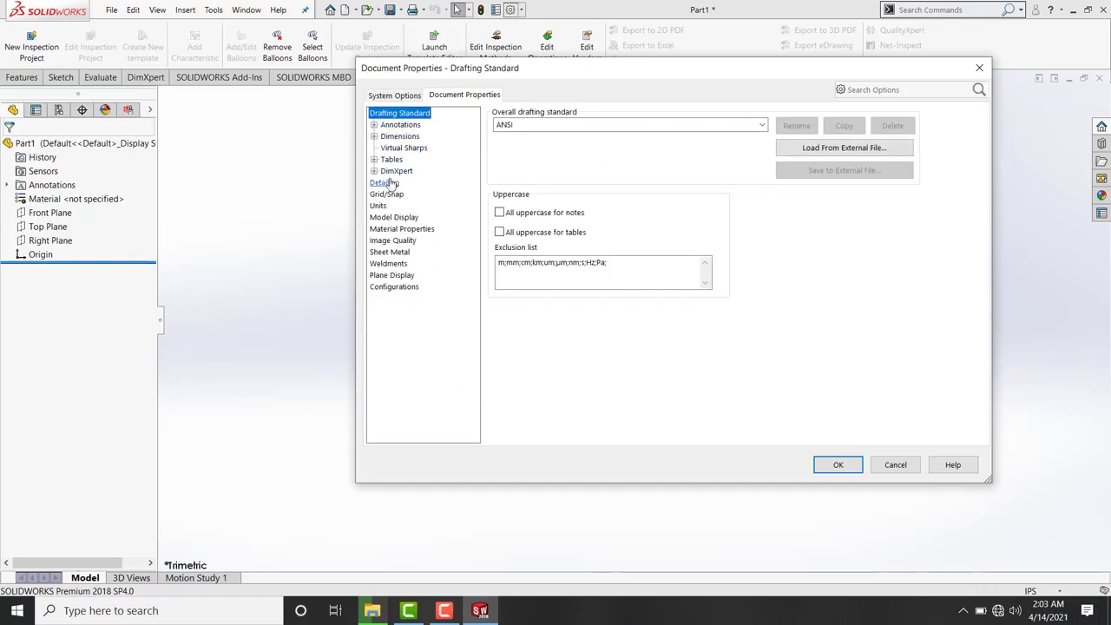
click(380, 207)
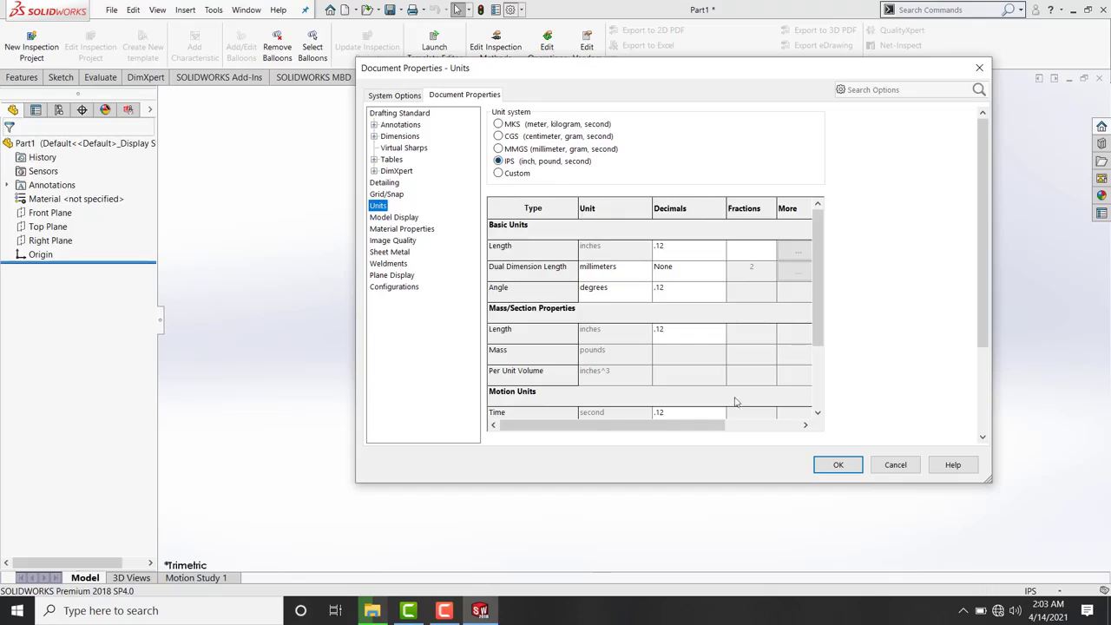
click(831, 466)
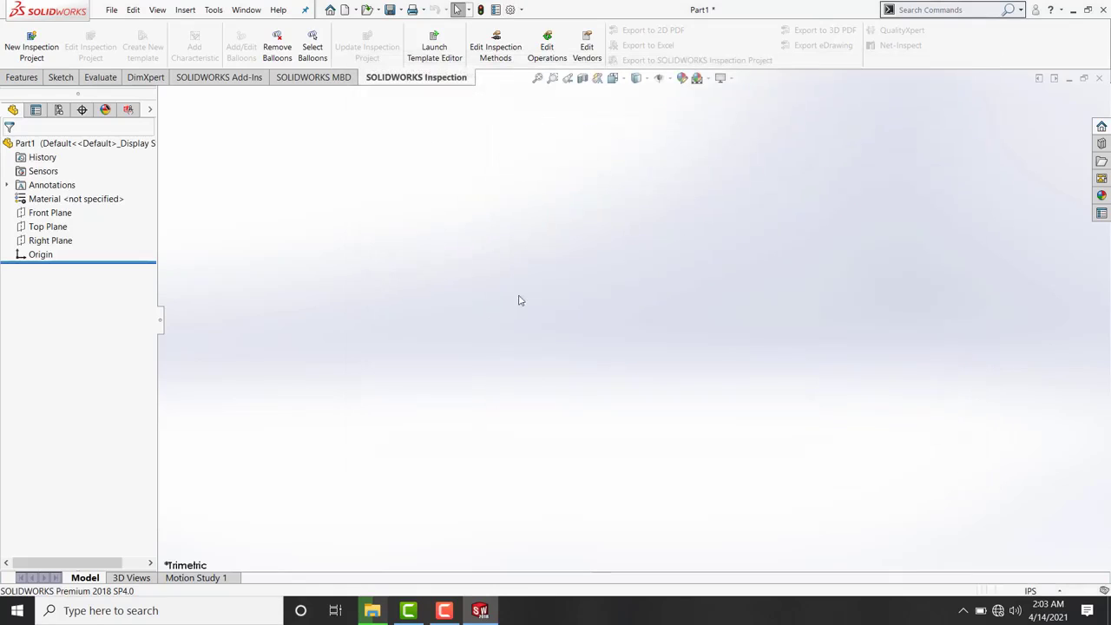
- Open the dimension settings in the document properties
click(510, 9)
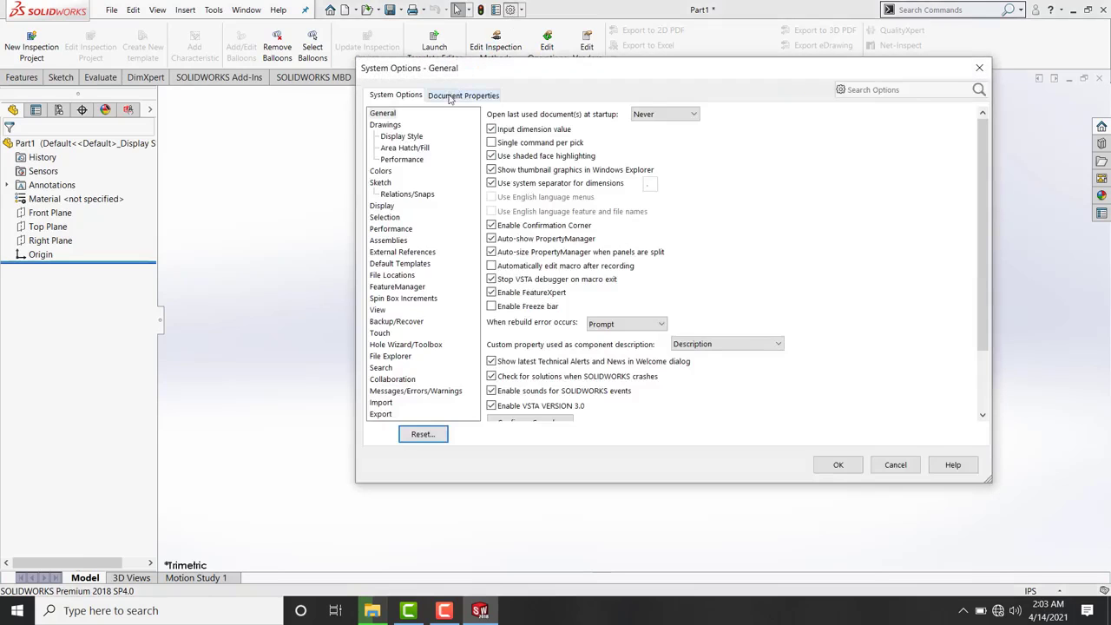
click(455, 94)
click(399, 136)
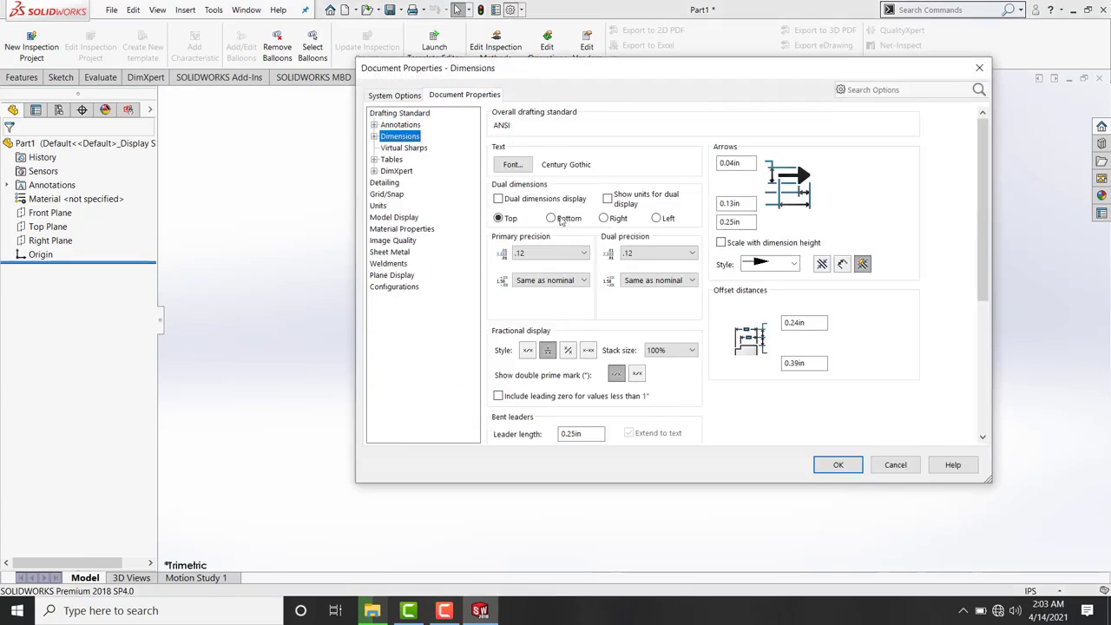
- Set both the primary and the dual dimension precision to None
click(559, 255)
click(571, 267)
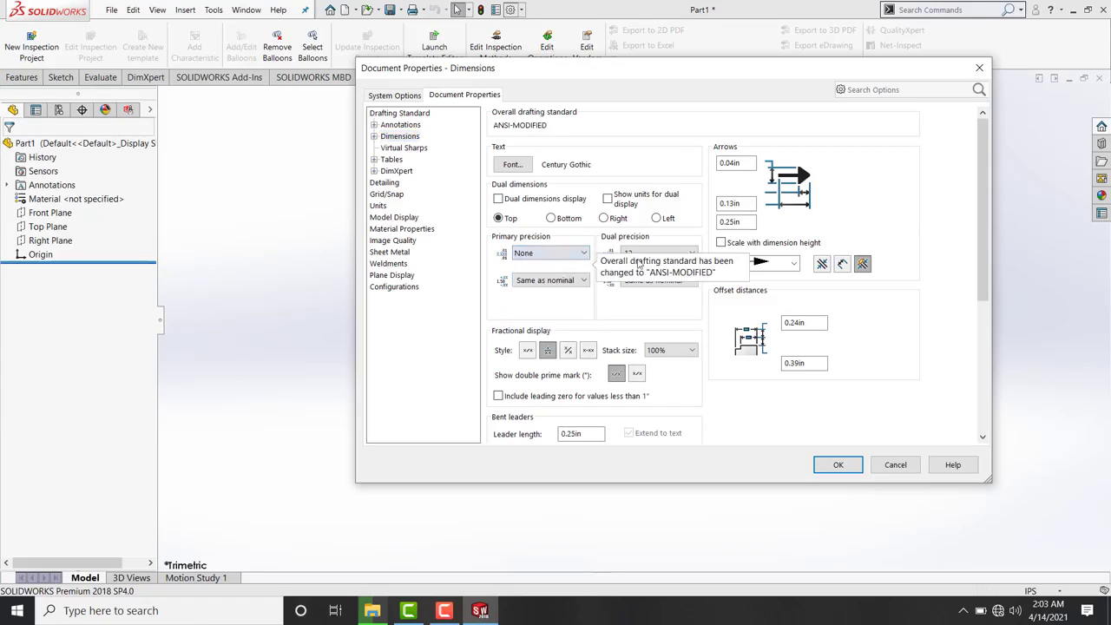
click(643, 254)
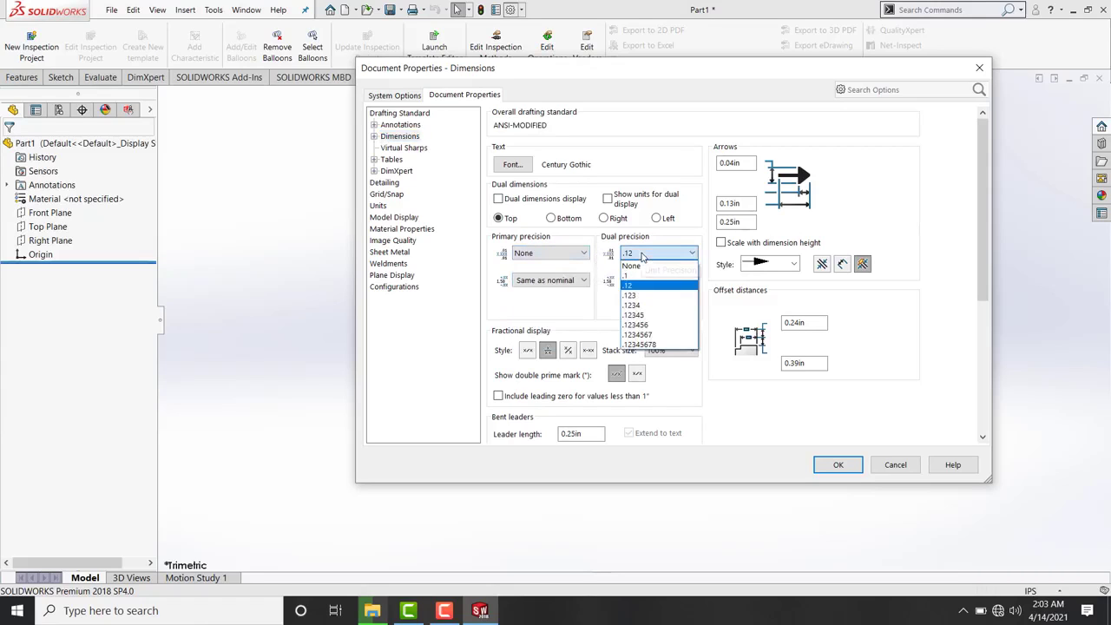
click(636, 269)
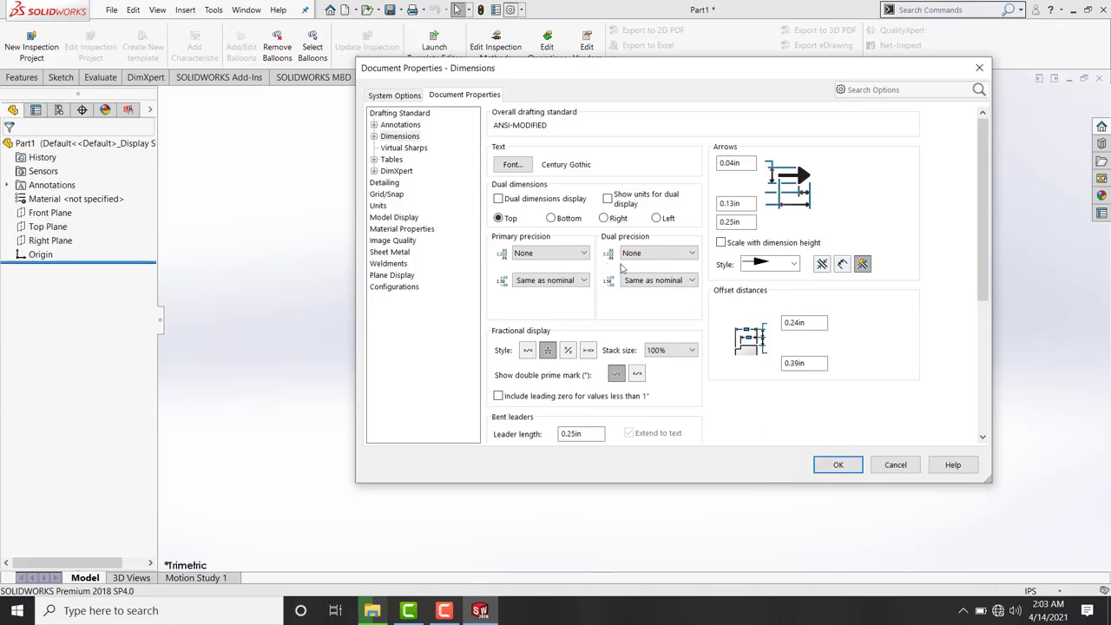
- Set both the primary and the dual dimension precision to one decimal place (.1) and apply the settings
click(569, 253)
click(538, 276)
click(644, 254)
click(641, 276)
click(833, 465)
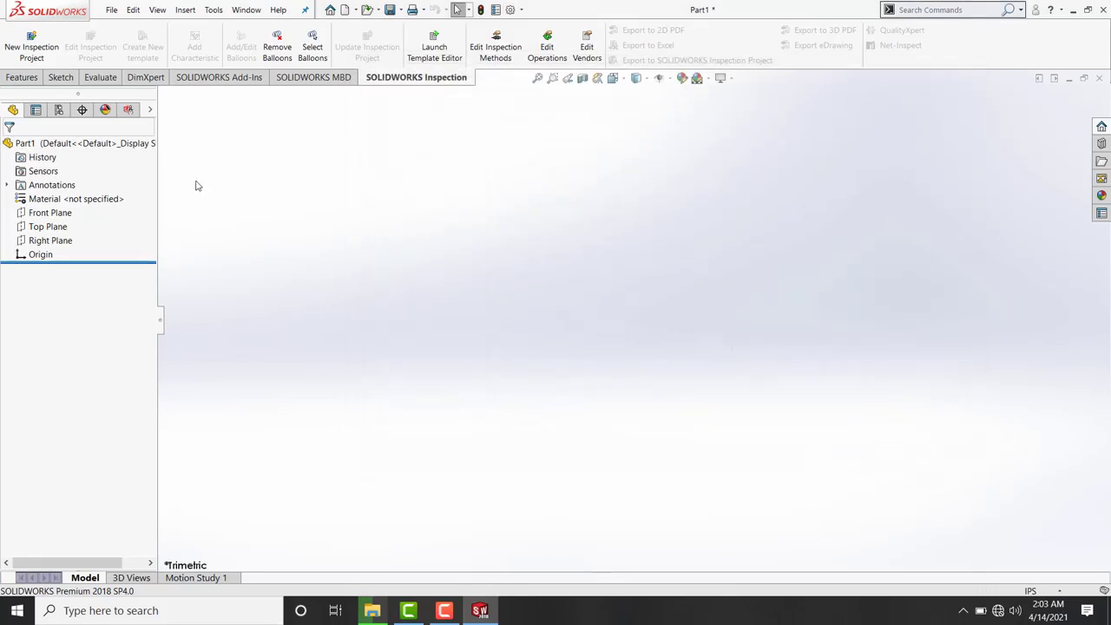
- Start a sketch on the Top Plane and draw a center rectangle about 4.27 by 2.51 in from the origin
click(48, 226)
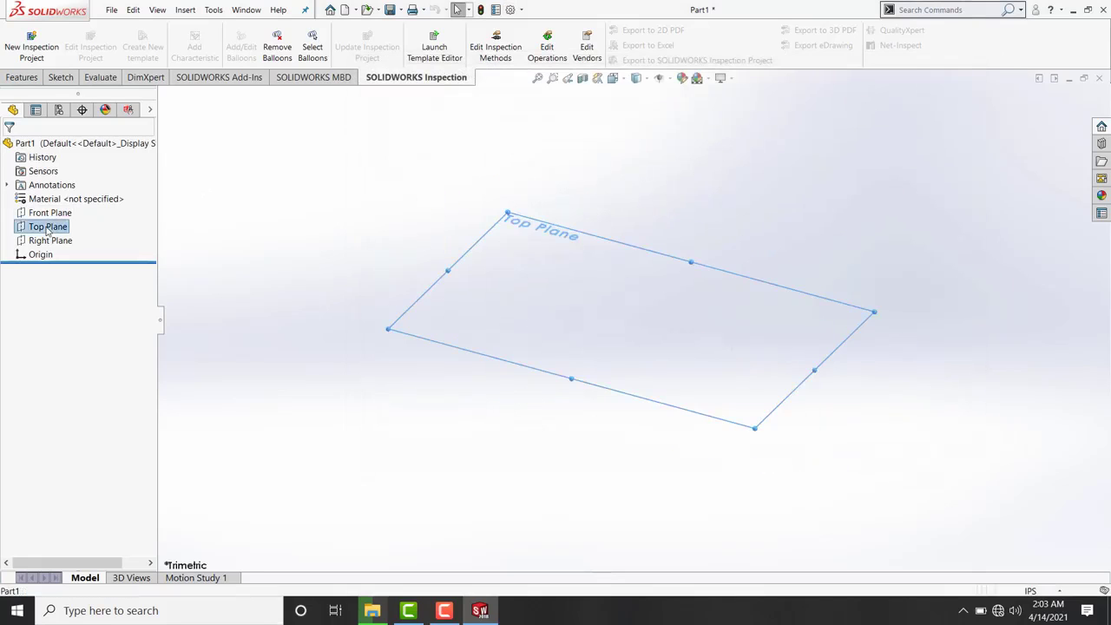
click(57, 211)
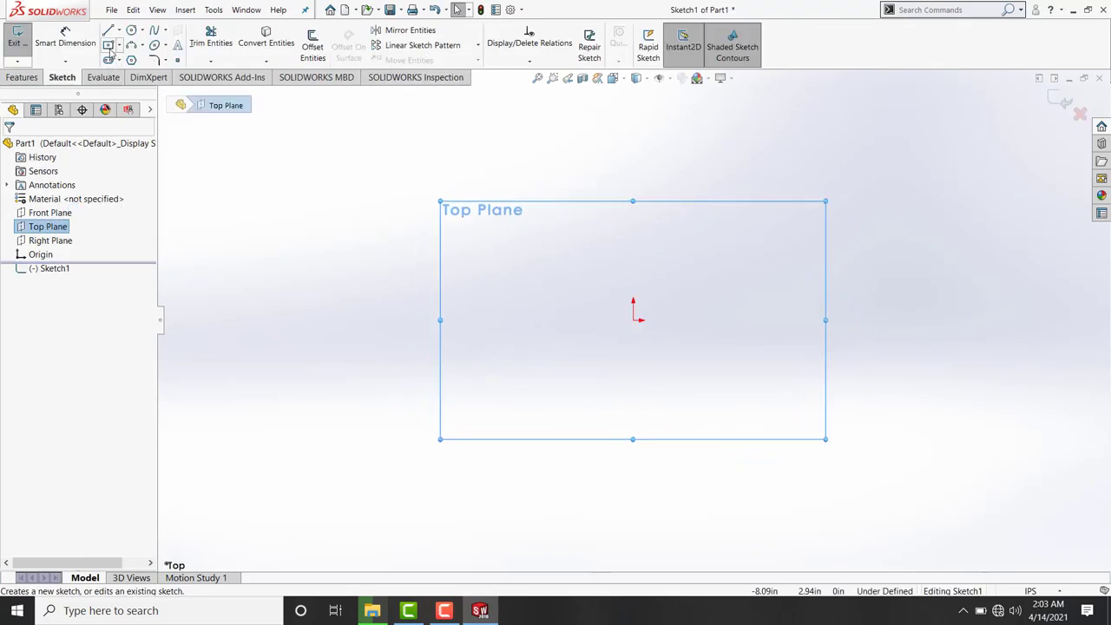
click(109, 46)
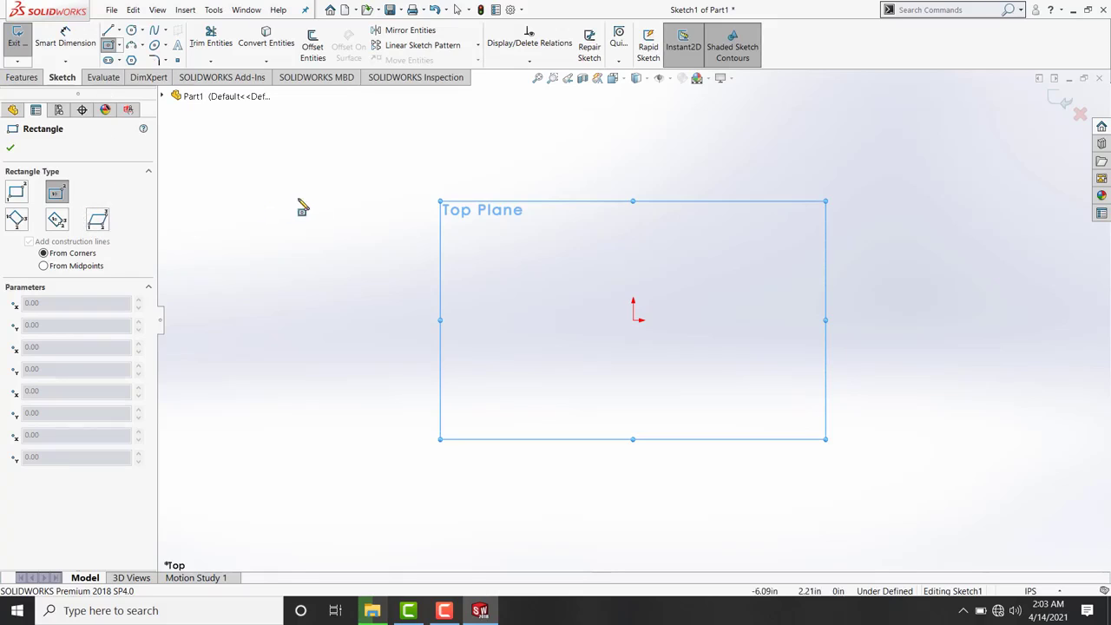
click(632, 320)
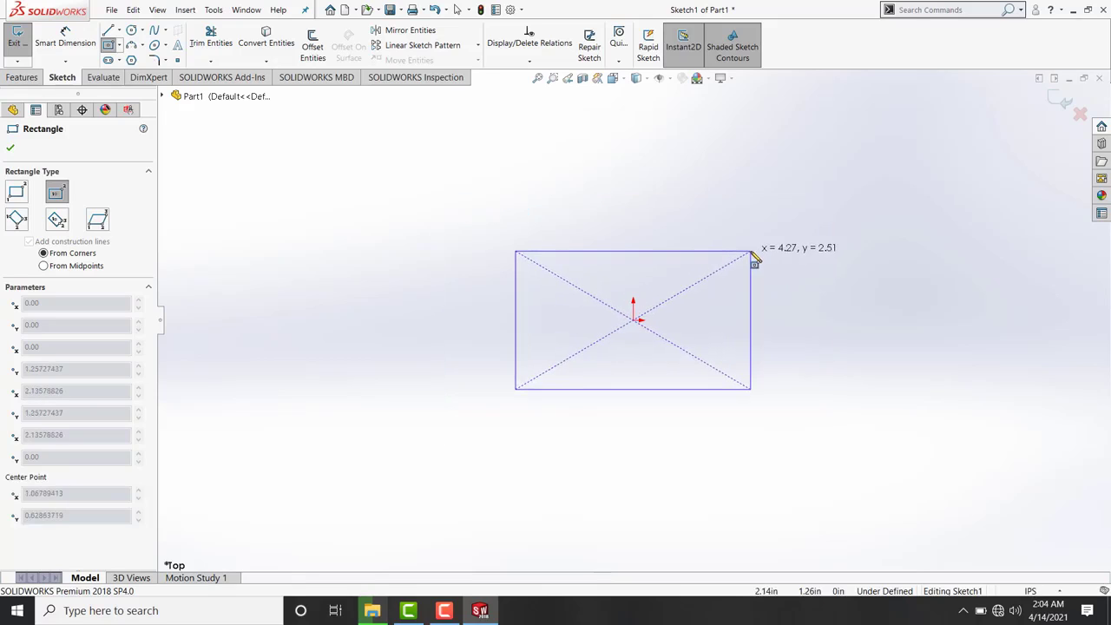
click(750, 251)
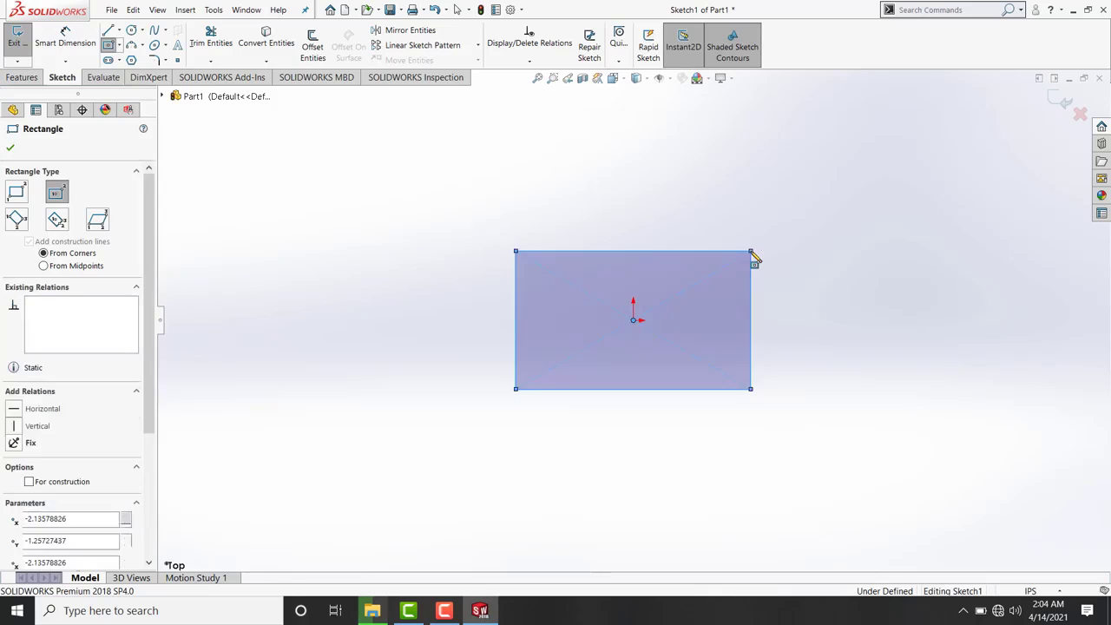
- Dimension the rectangle's short side in isometric view and set it to 5 in
click(614, 80)
click(679, 110)
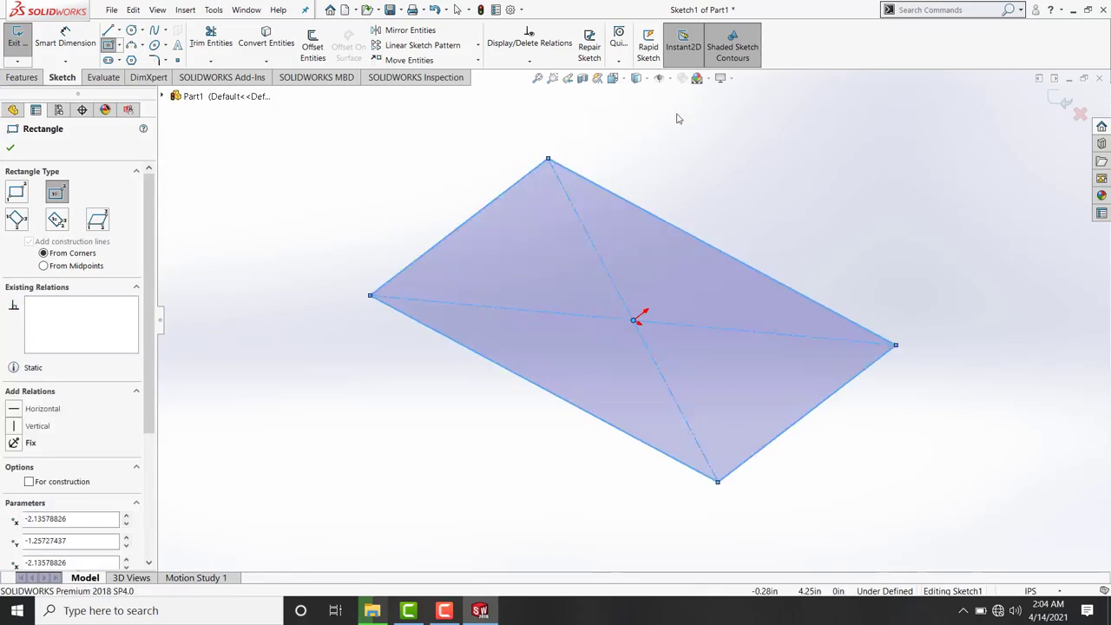
click(52, 51)
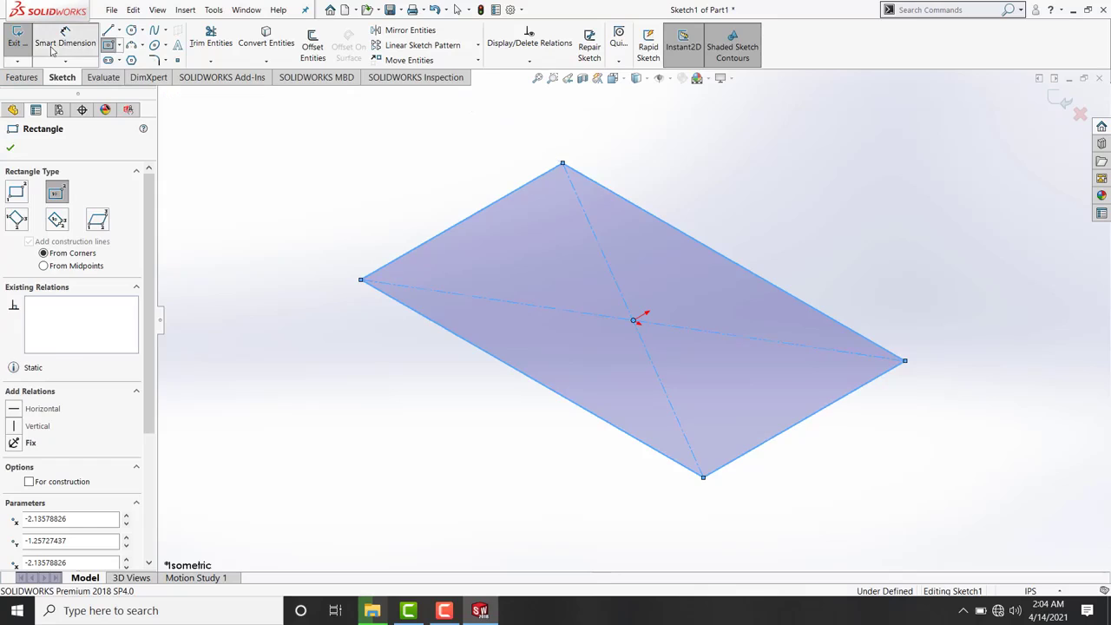
click(443, 235)
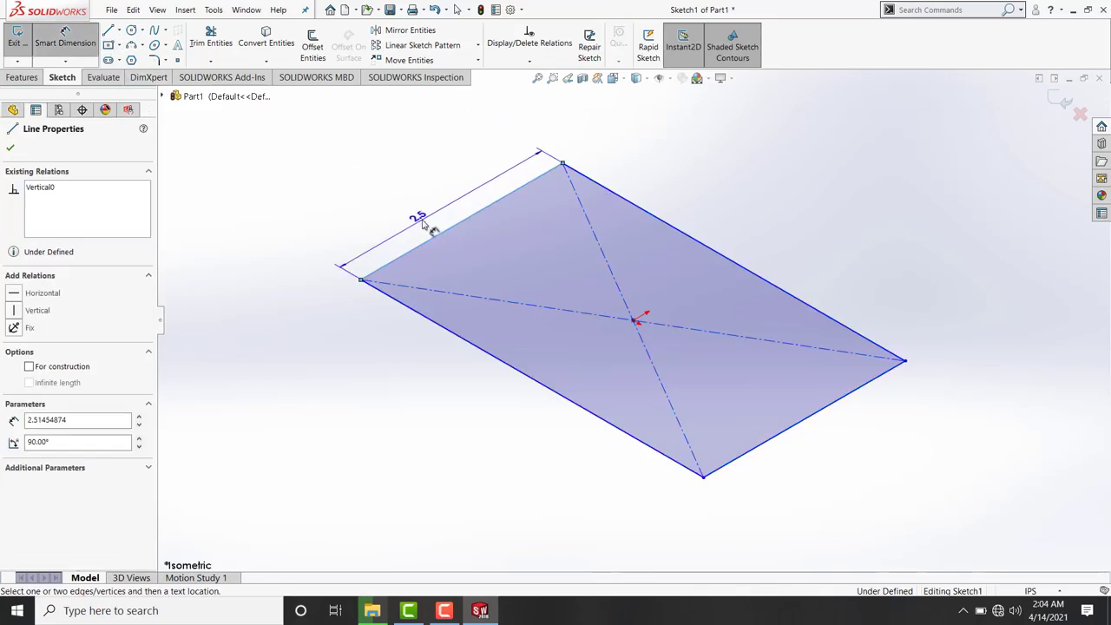
click(423, 220)
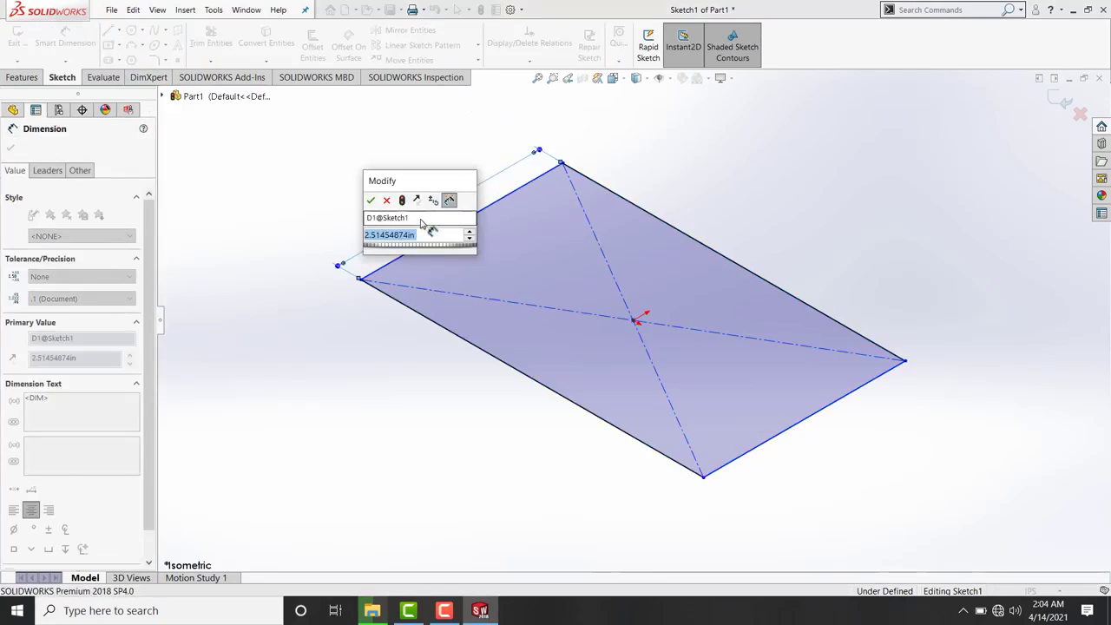
text(5)
key(Return)
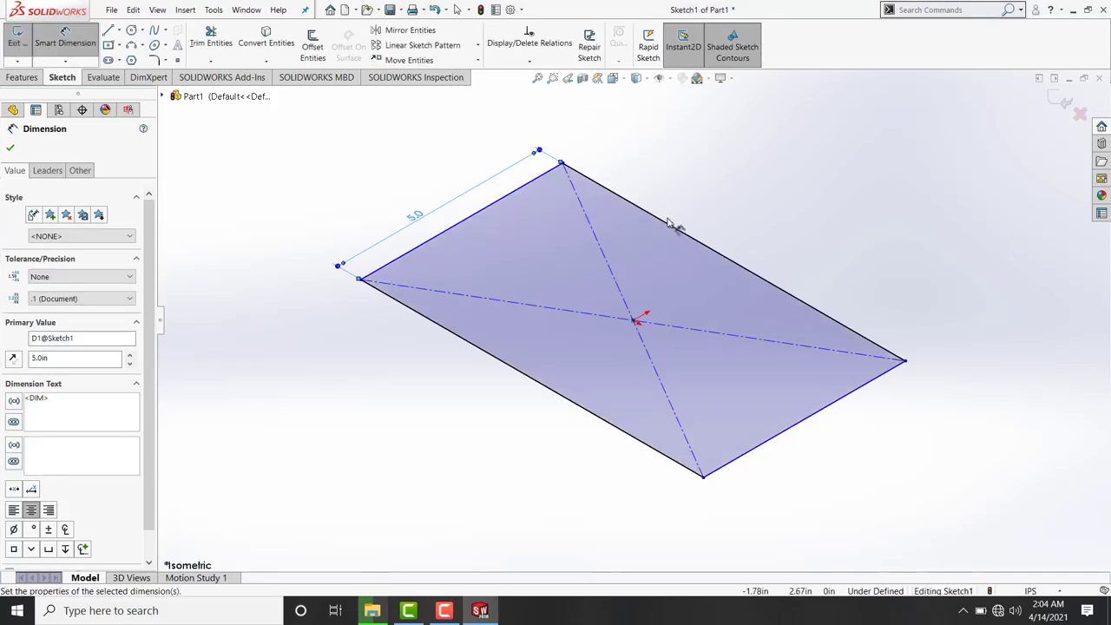
- Dimension the rectangle's long side and set it to 8 in
click(669, 224)
click(691, 217)
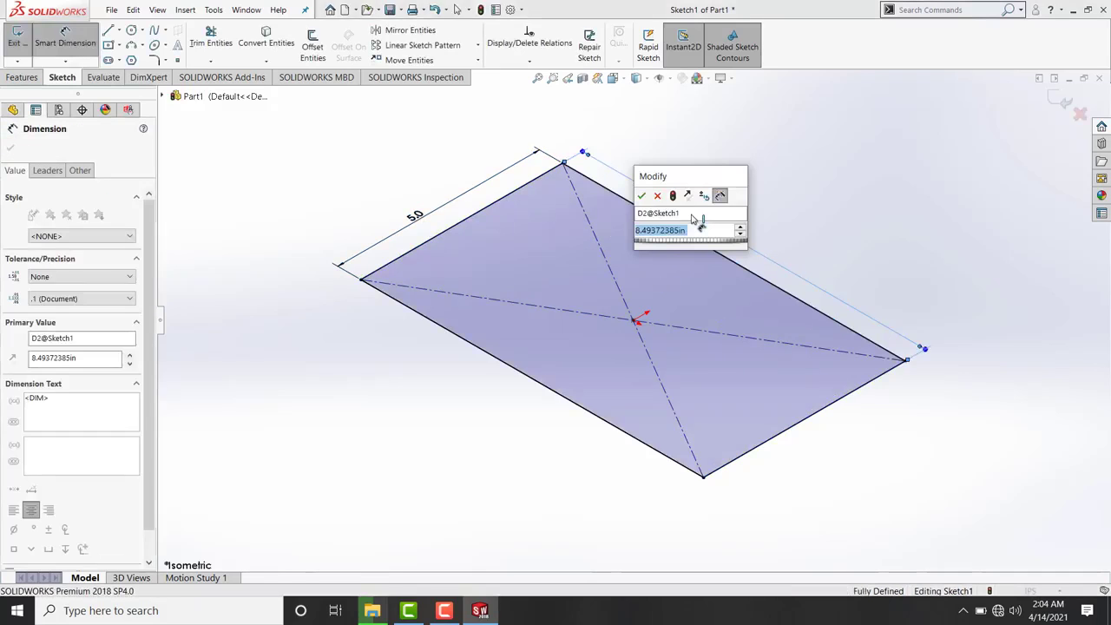
text(8)
key(Return)
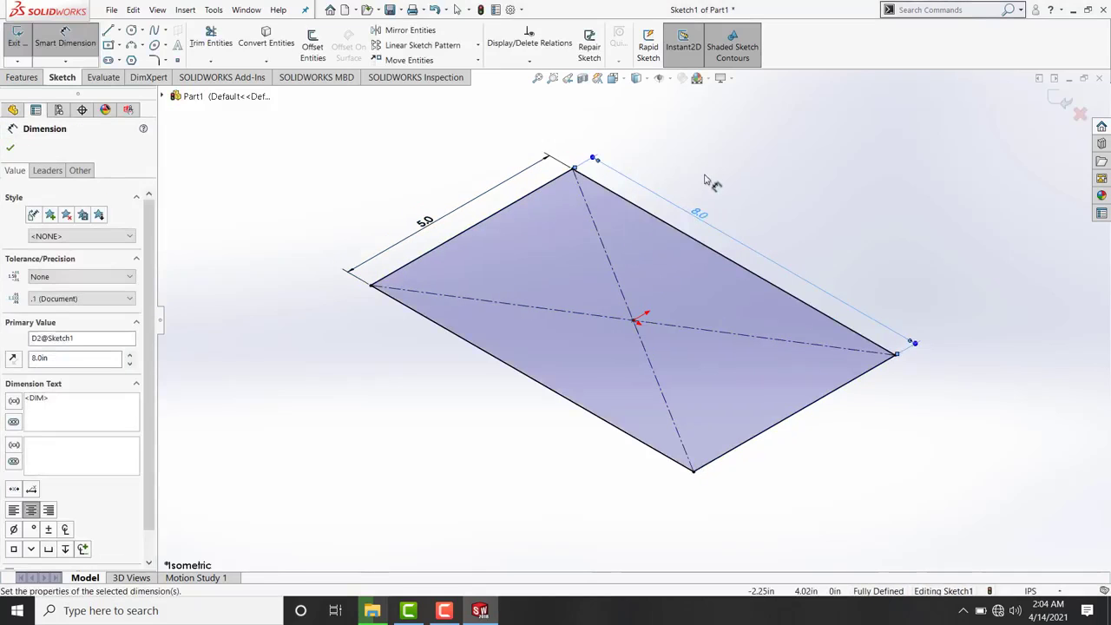
click(705, 180)
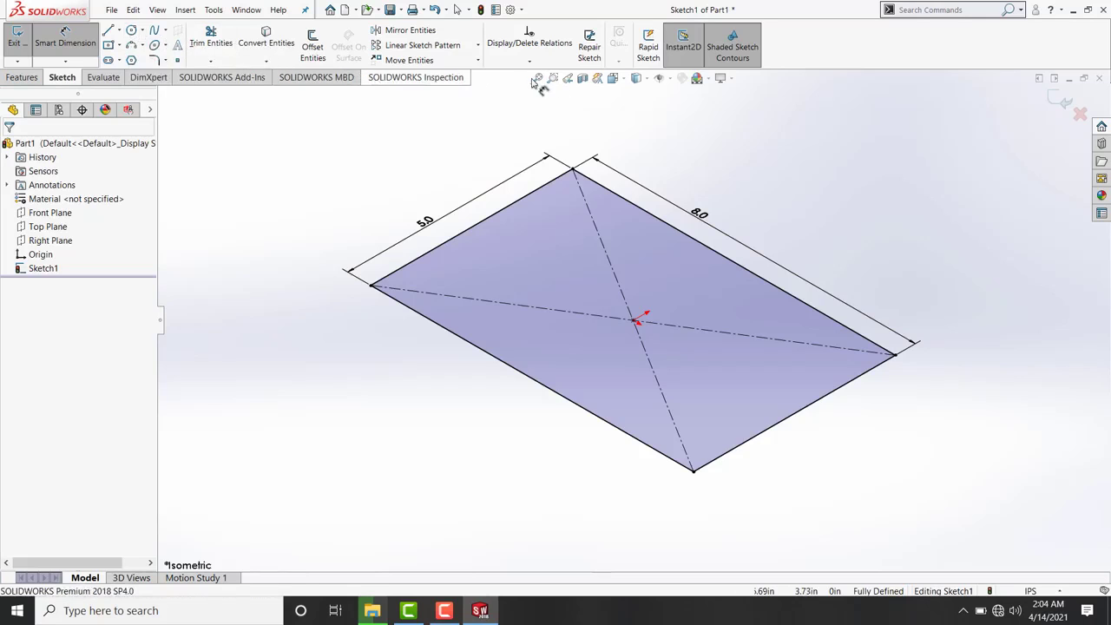
- Sketch a circle about 2.3 in in diameter inside the rectangle, centered about 1.28 in left of the origin and level with it
click(618, 79)
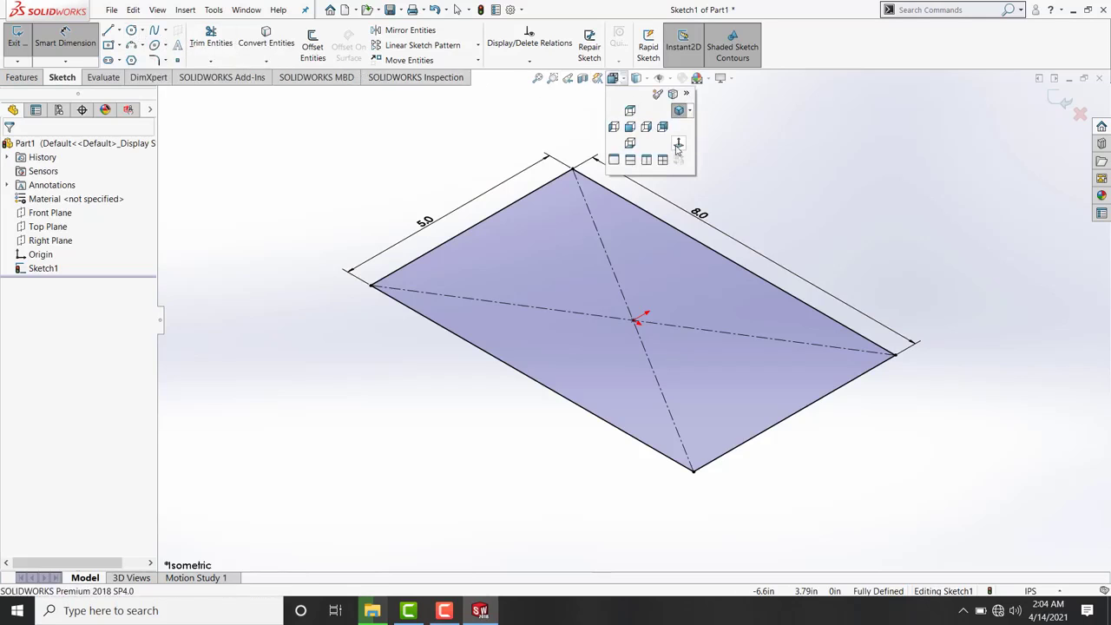
click(677, 146)
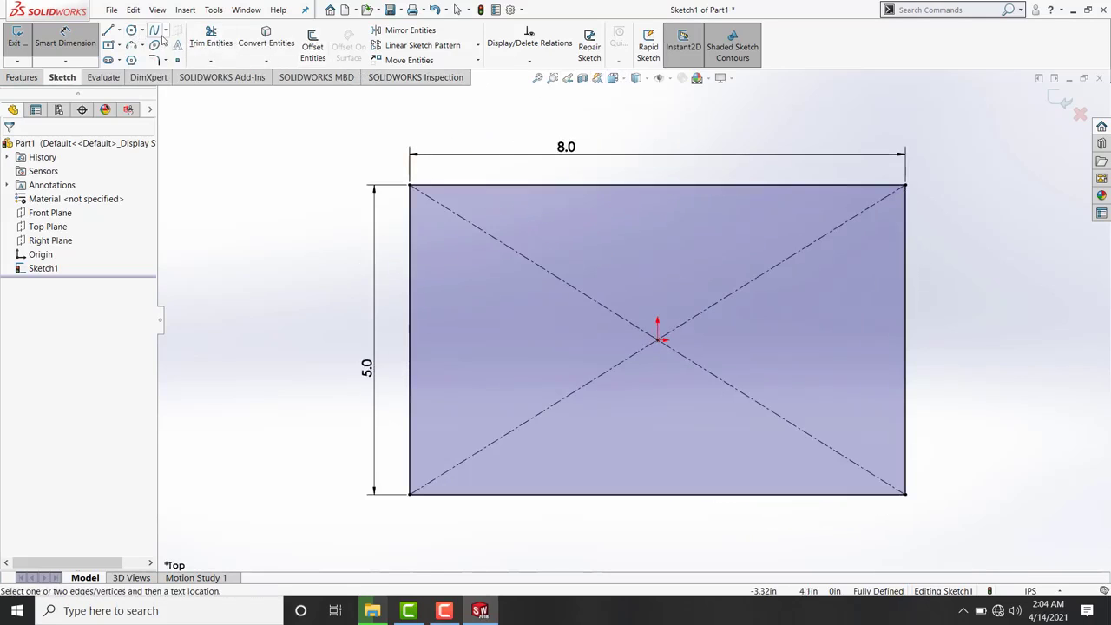
click(131, 32)
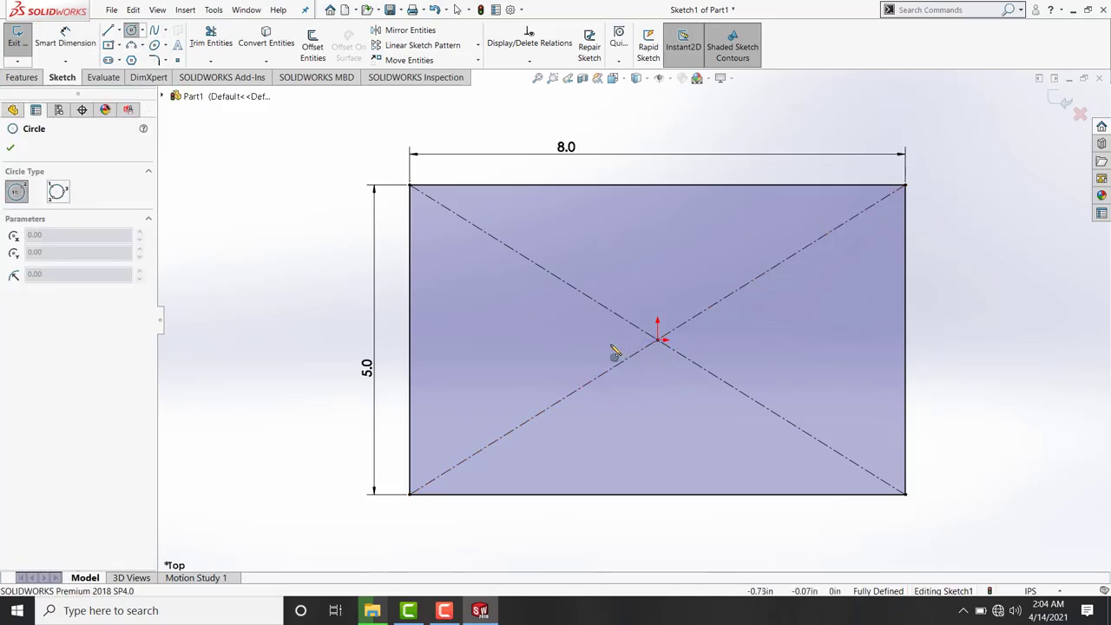
click(578, 340)
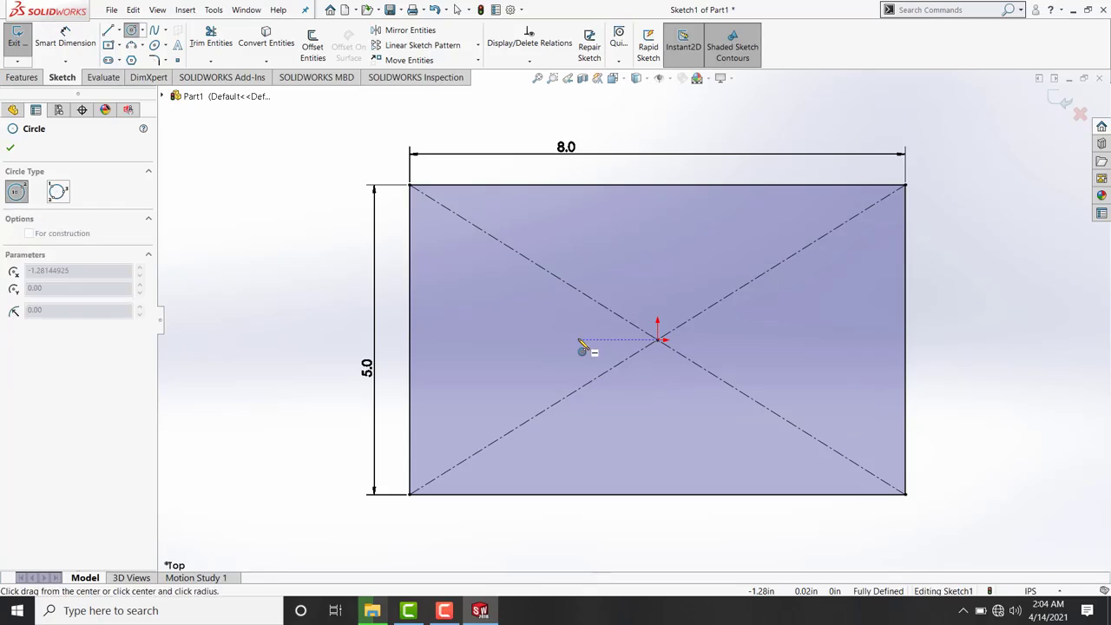
click(630, 399)
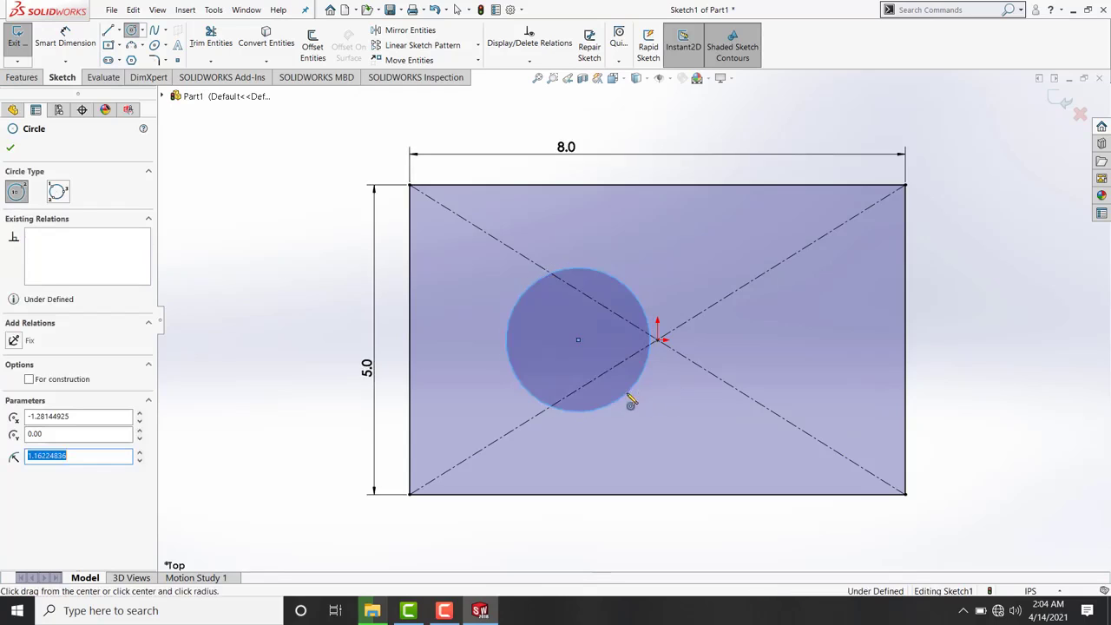
- Dimension the circle's diameter and set it to 3.0 in
click(74, 44)
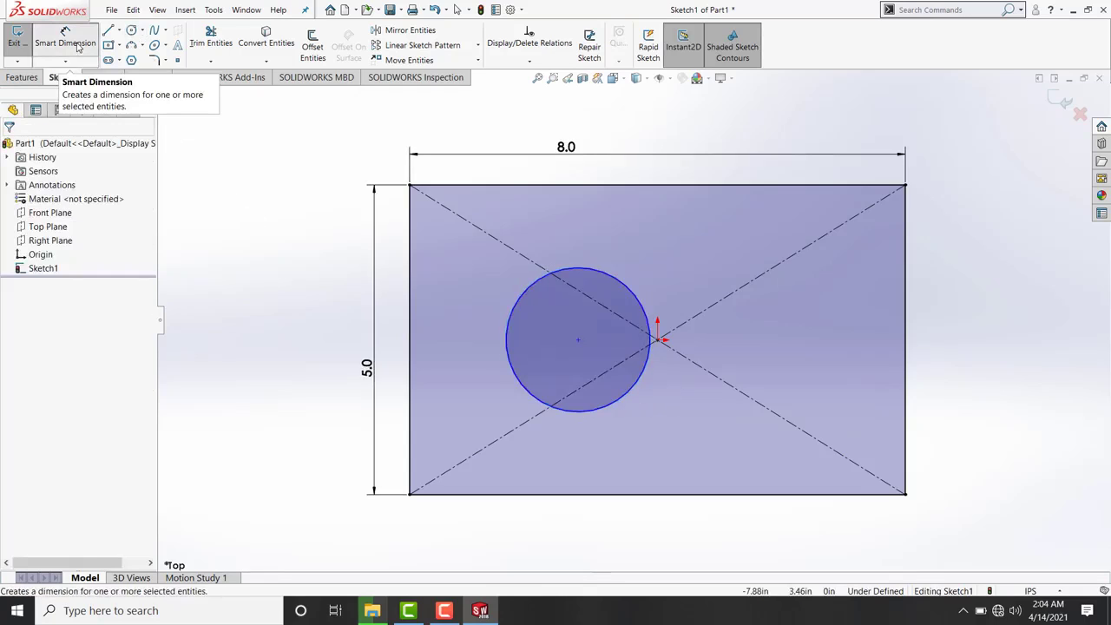
click(77, 46)
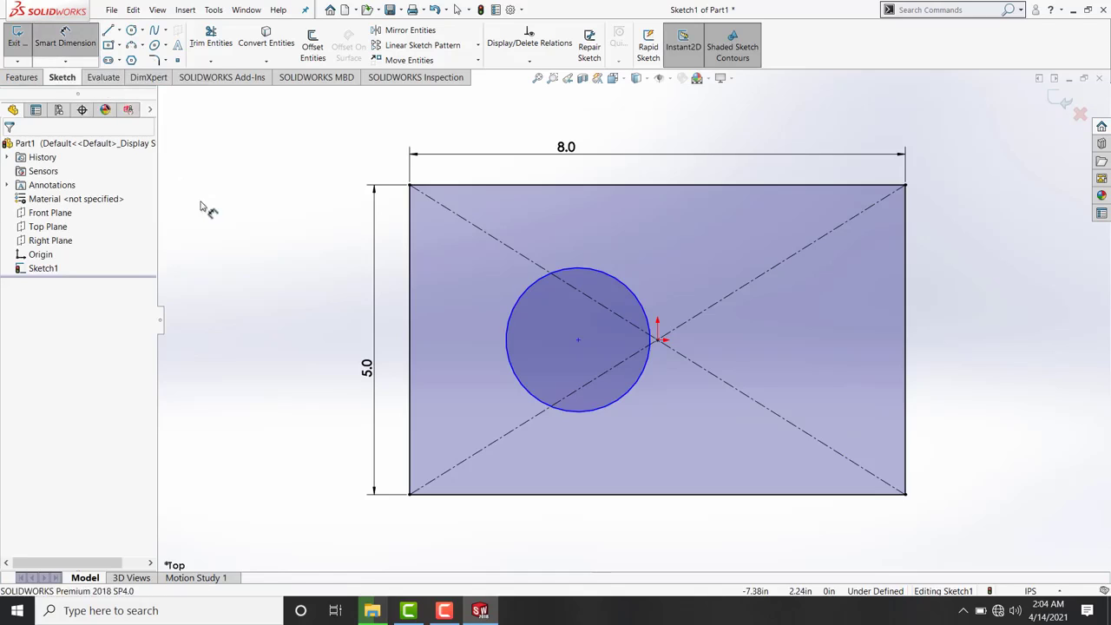
click(594, 275)
click(390, 297)
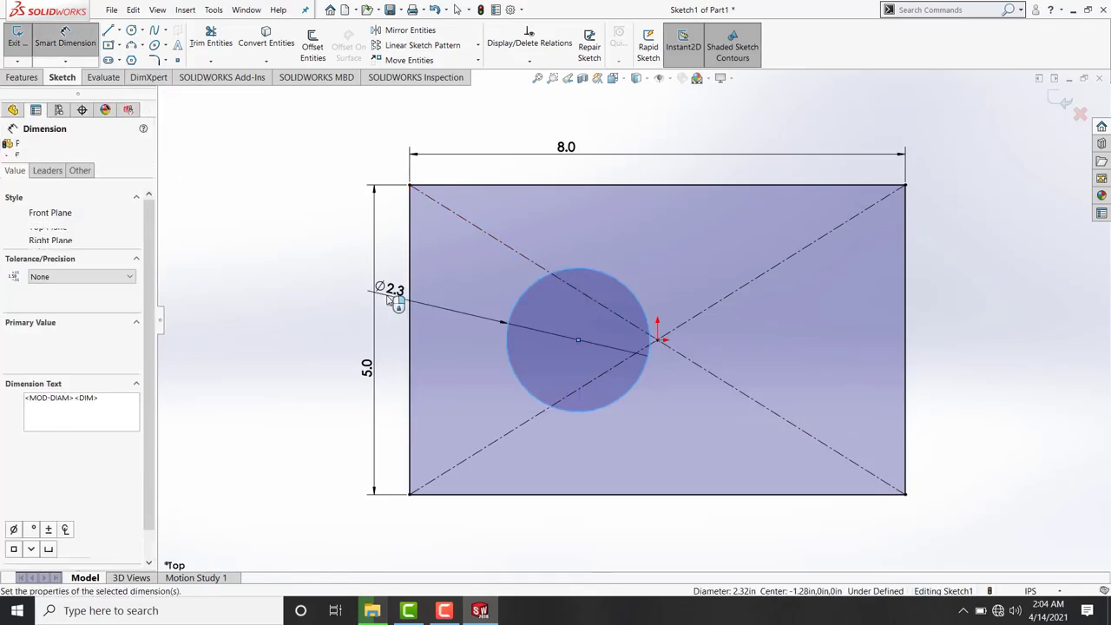
text(3.0in)
key(Return)
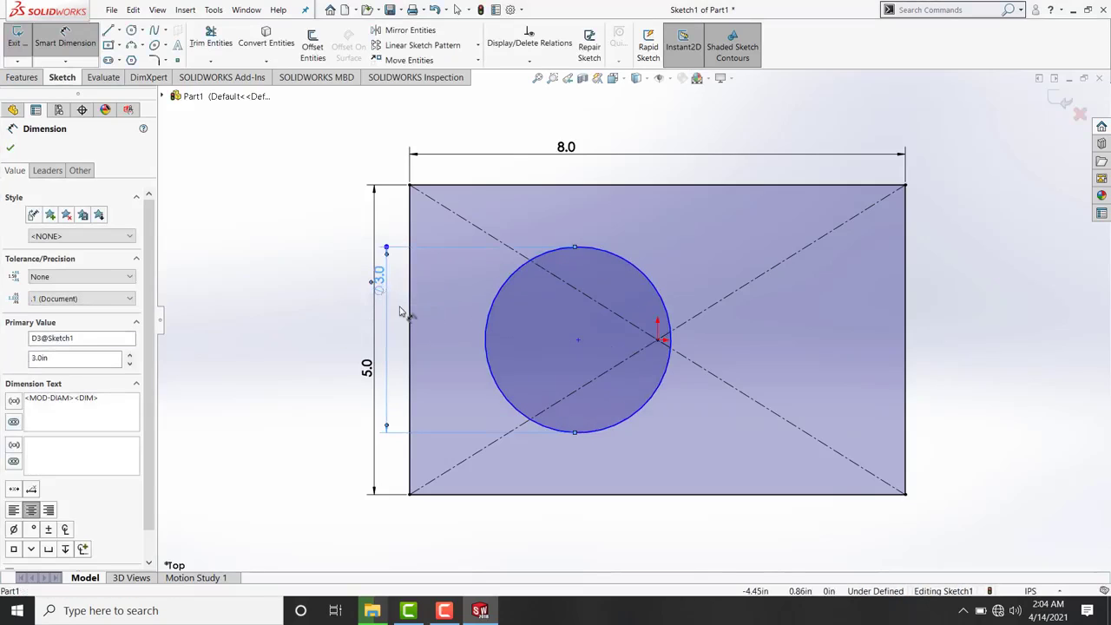
- Move the circle's diameter dimension to about mid-height between the circle and the rectangle's left edge
drag(382, 299, 393, 362)
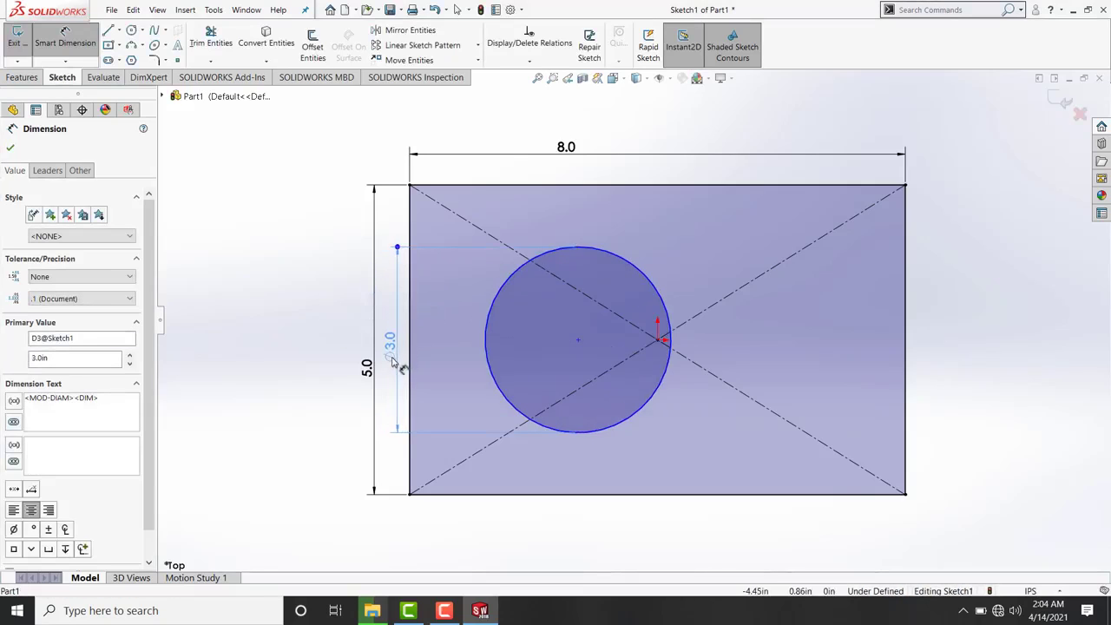
click(285, 321)
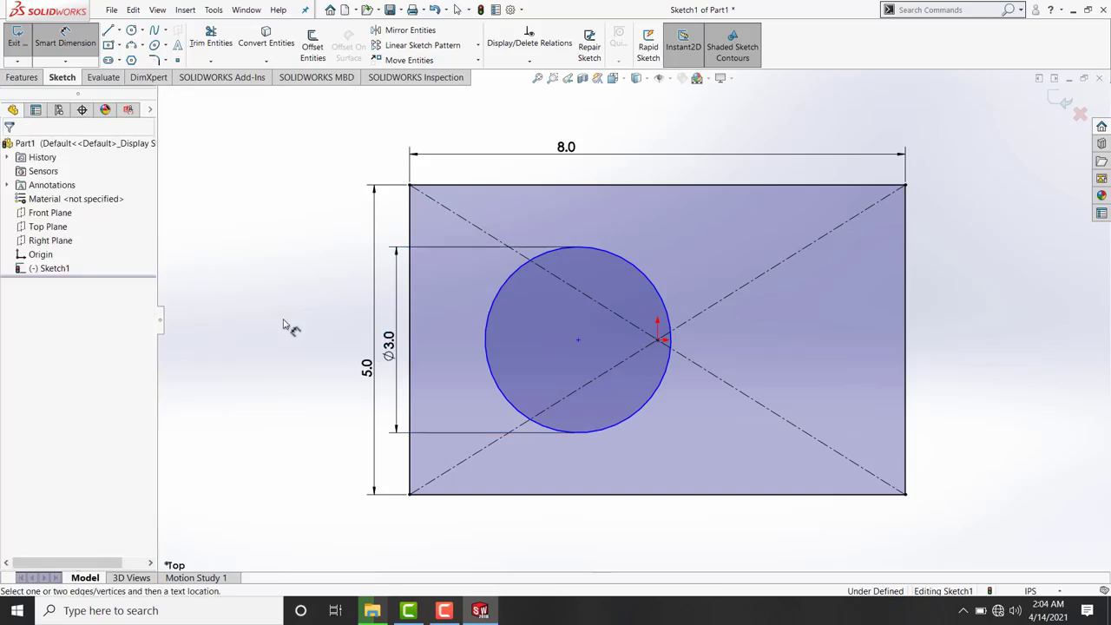
- Dimension the horizontal distance from the rectangle's left edge to the circle's center and set it to 3.5 in
click(576, 343)
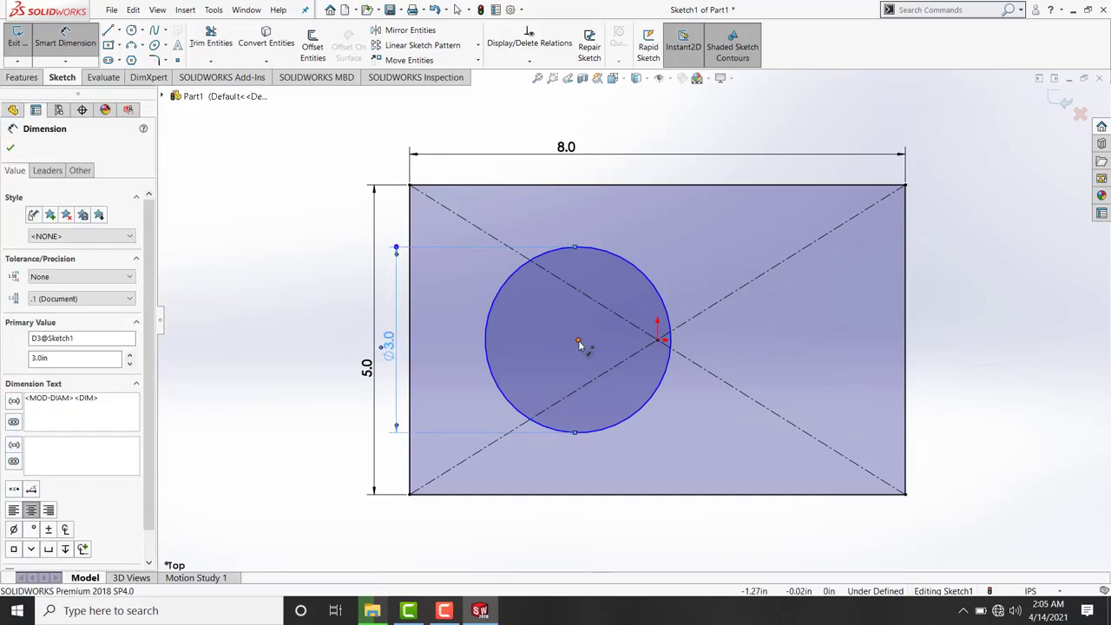
click(578, 342)
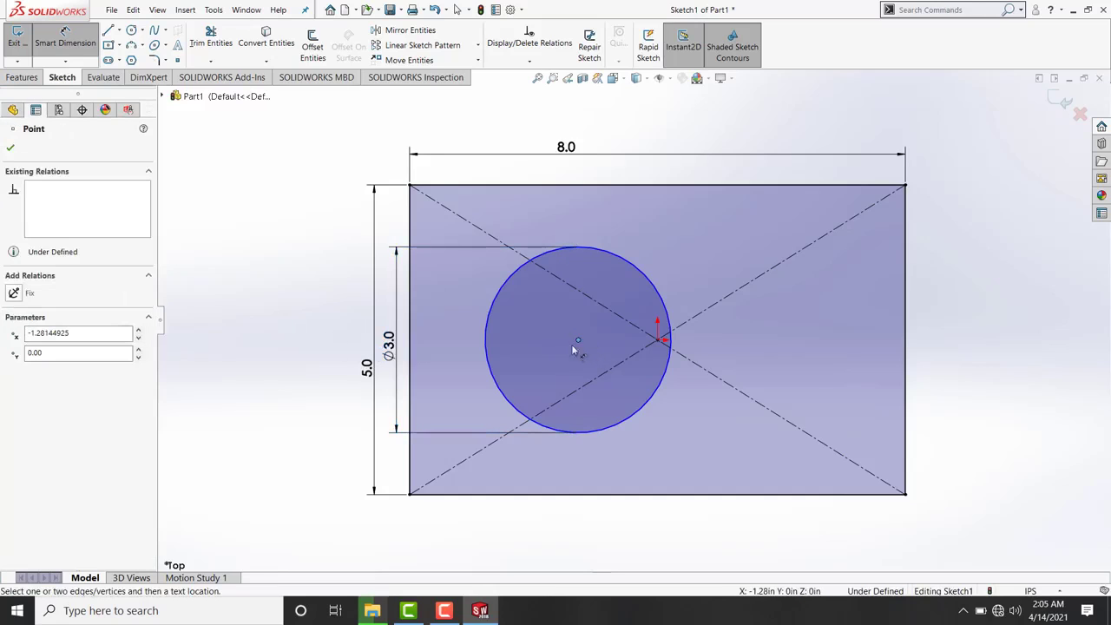
click(420, 377)
click(497, 531)
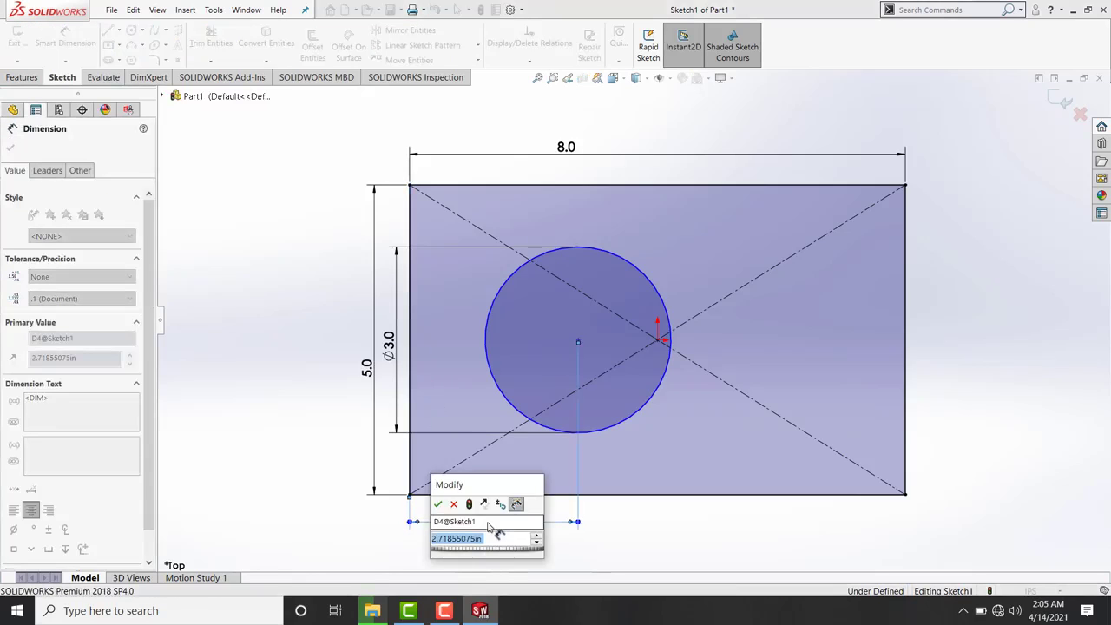
text(3.5)
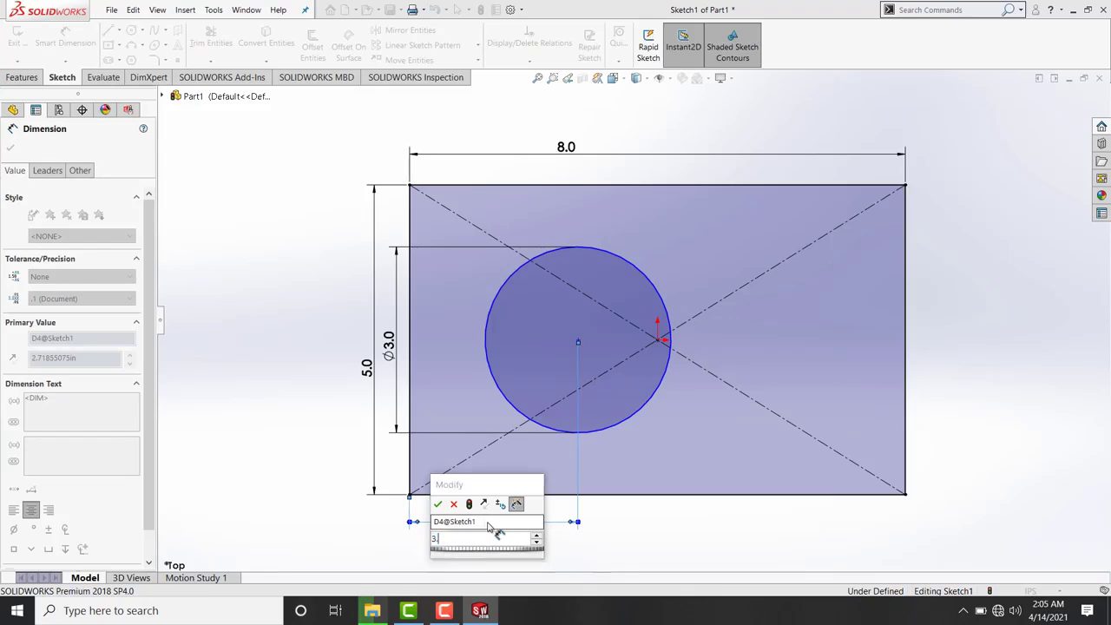
key(Return)
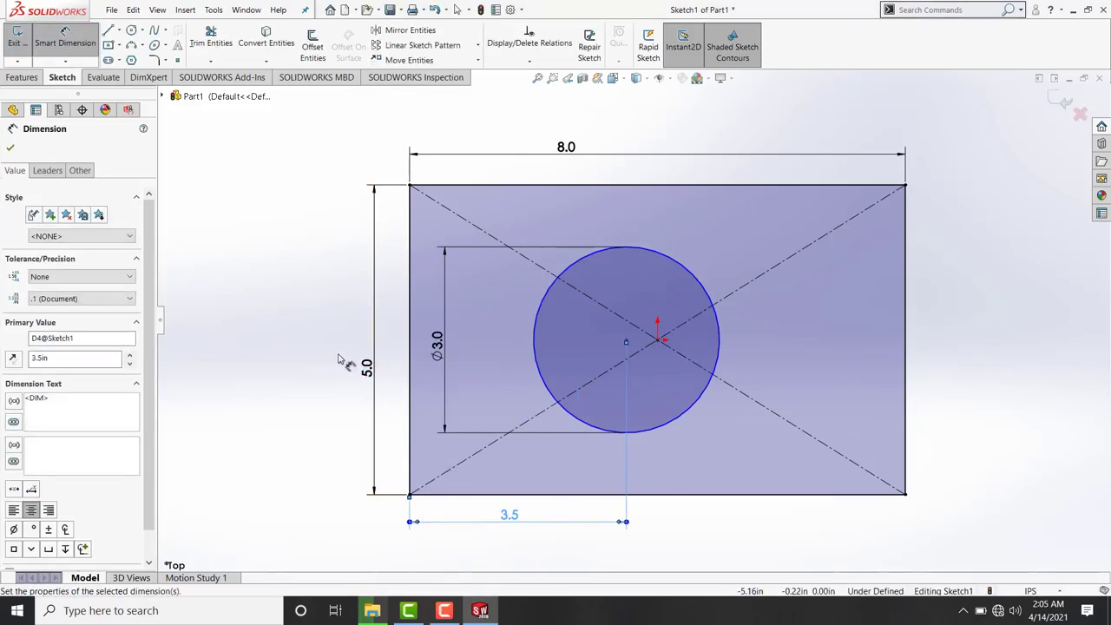
key(Escape)
key(Escape)
- Add a Horizontal relation between the circle's center and the rectangle's center point at the origin
click(625, 342)
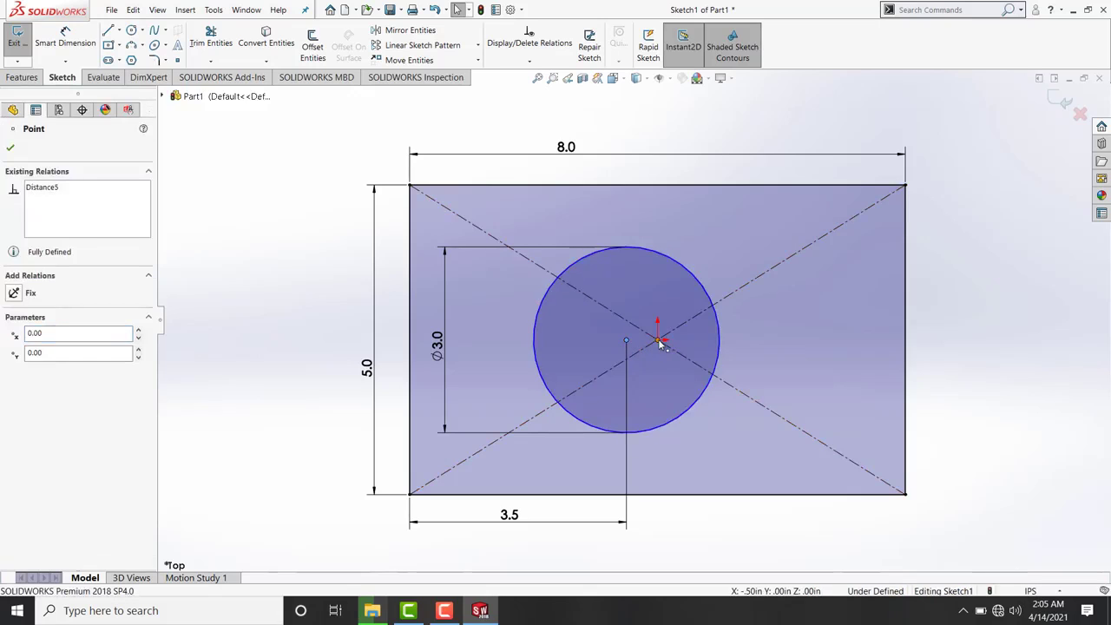
ctrl+click(659, 340)
click(15, 352)
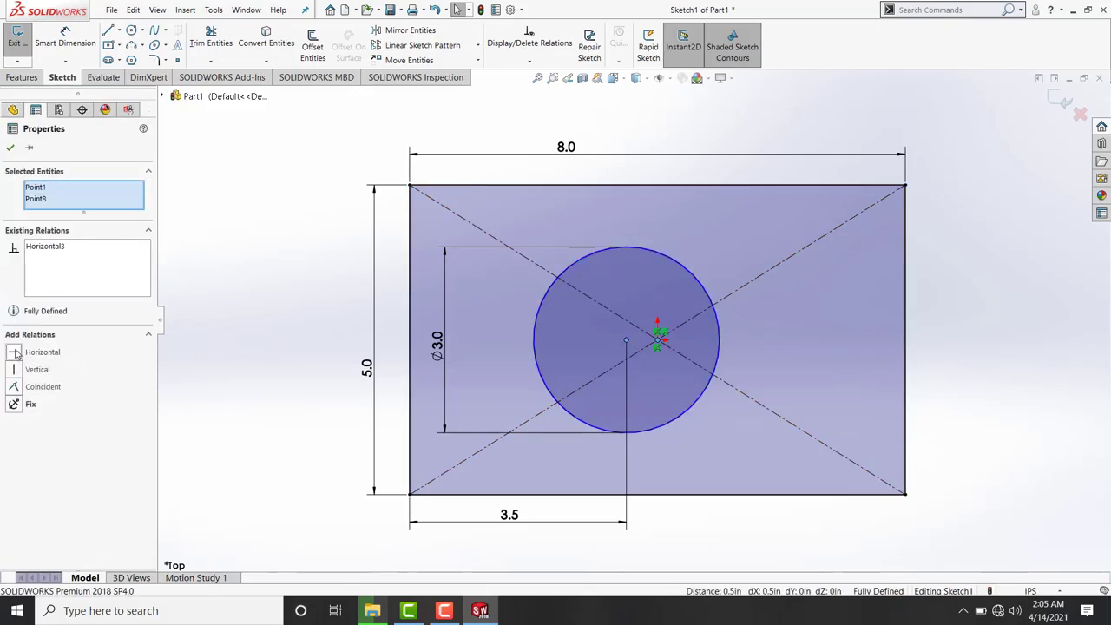
click(11, 148)
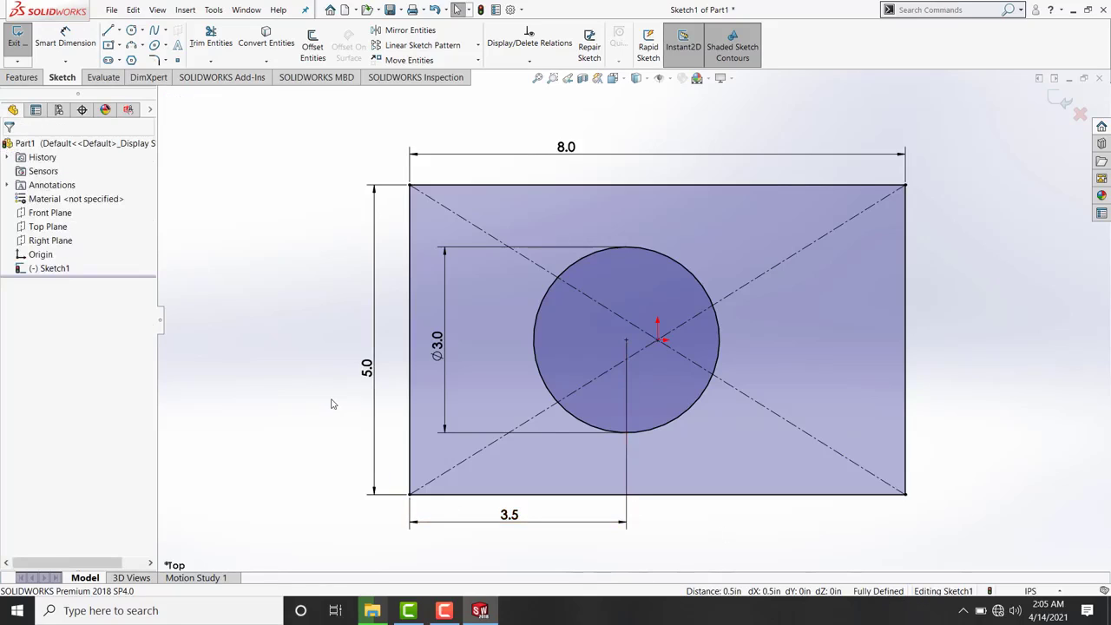
- Extrude the rectangle around the circle as a Blind boss 5 in deep, in isometric view
click(612, 79)
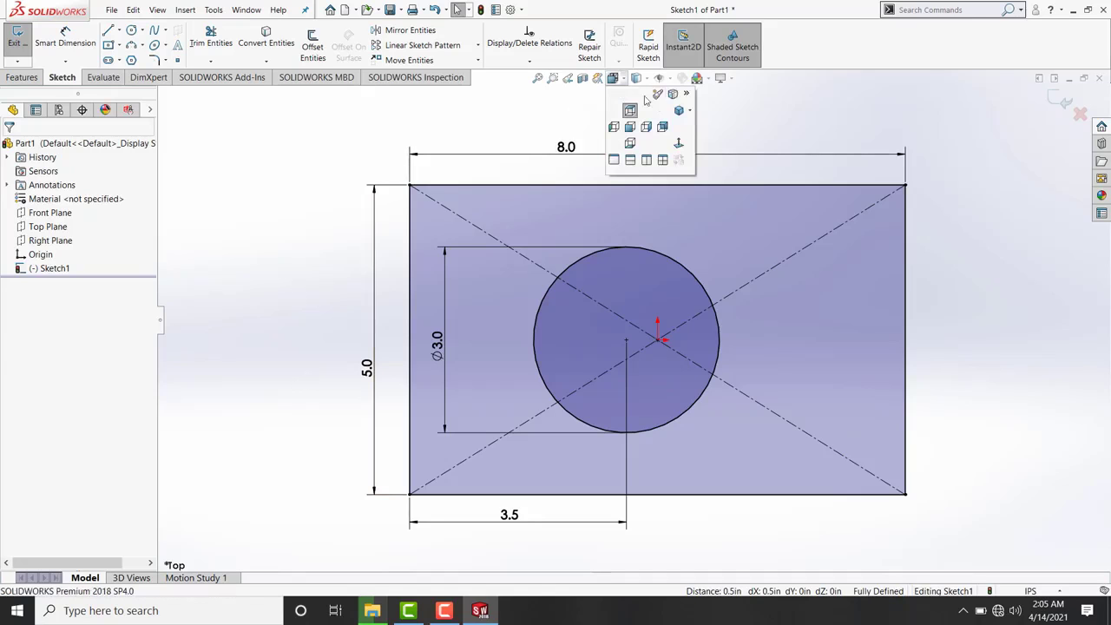
click(678, 111)
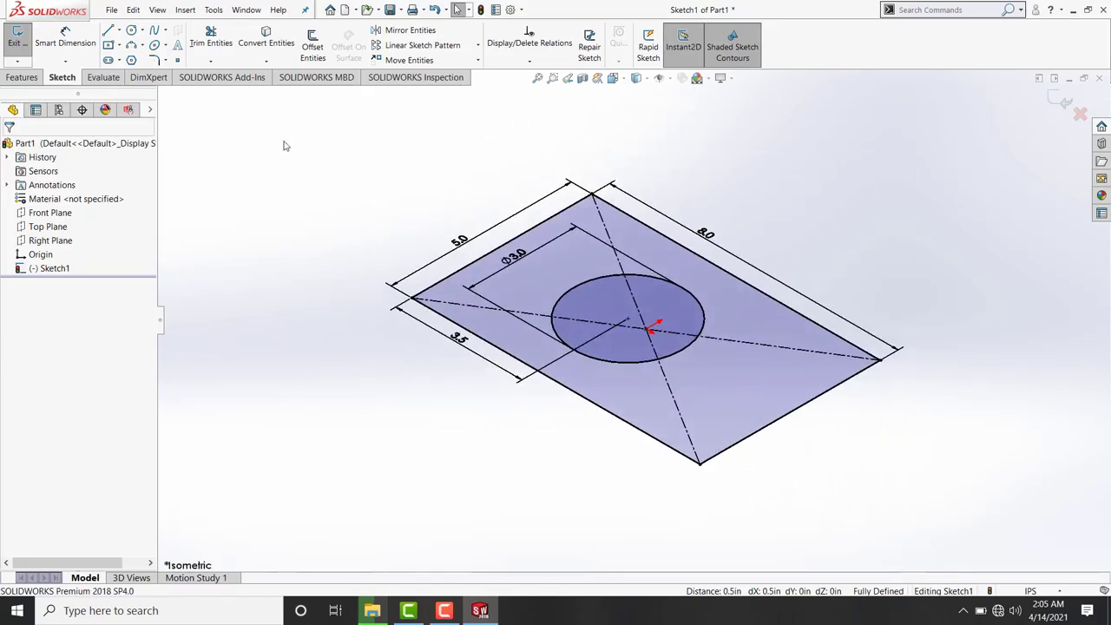
click(35, 79)
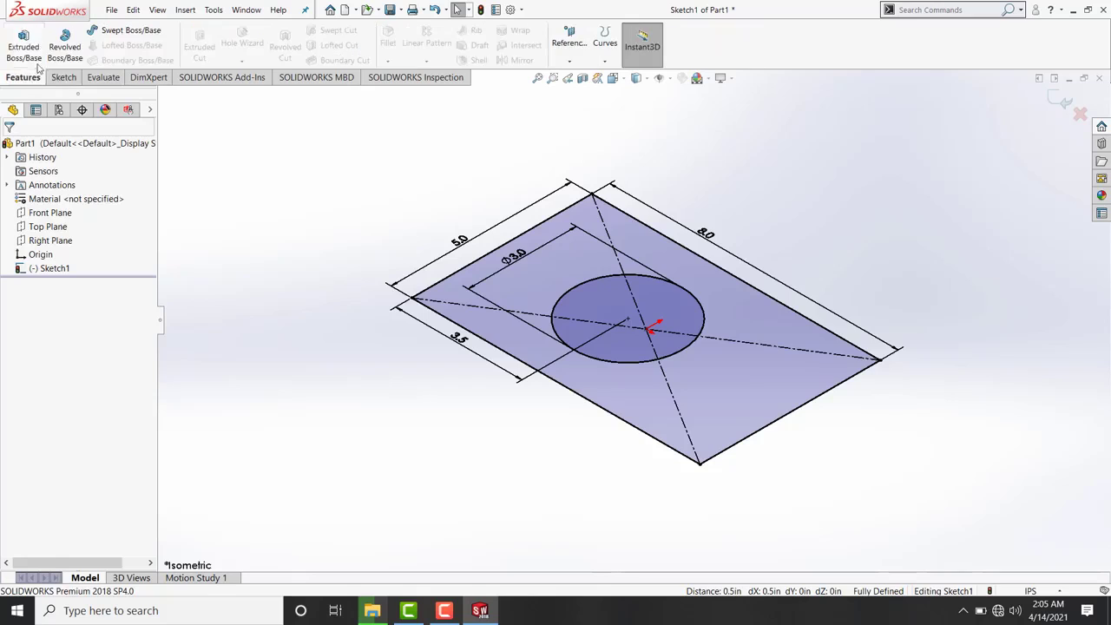
click(35, 65)
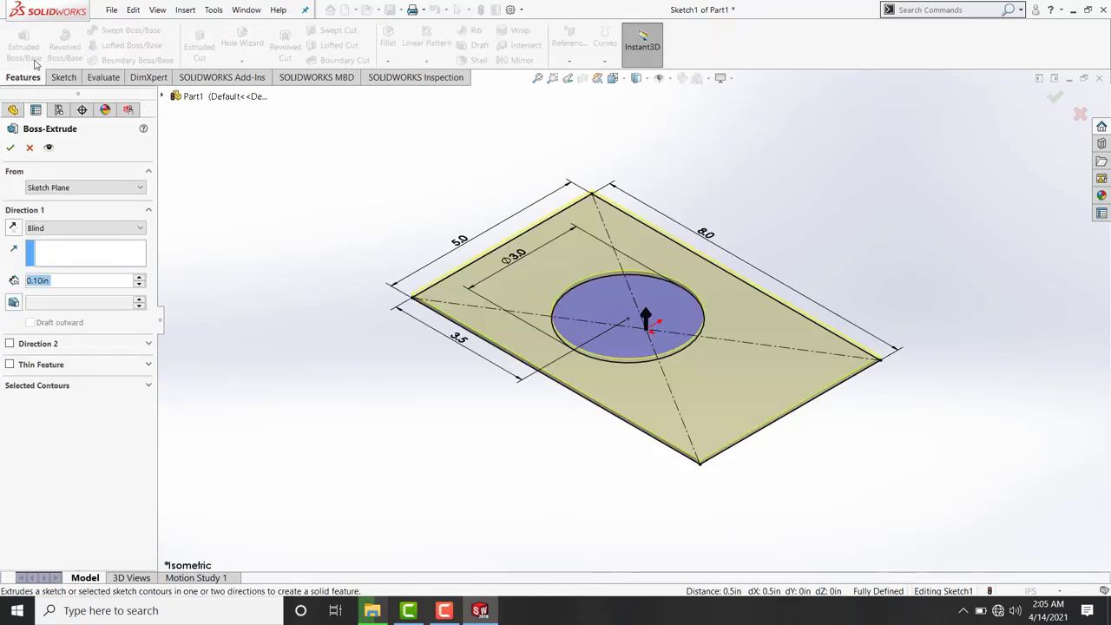
text(5)
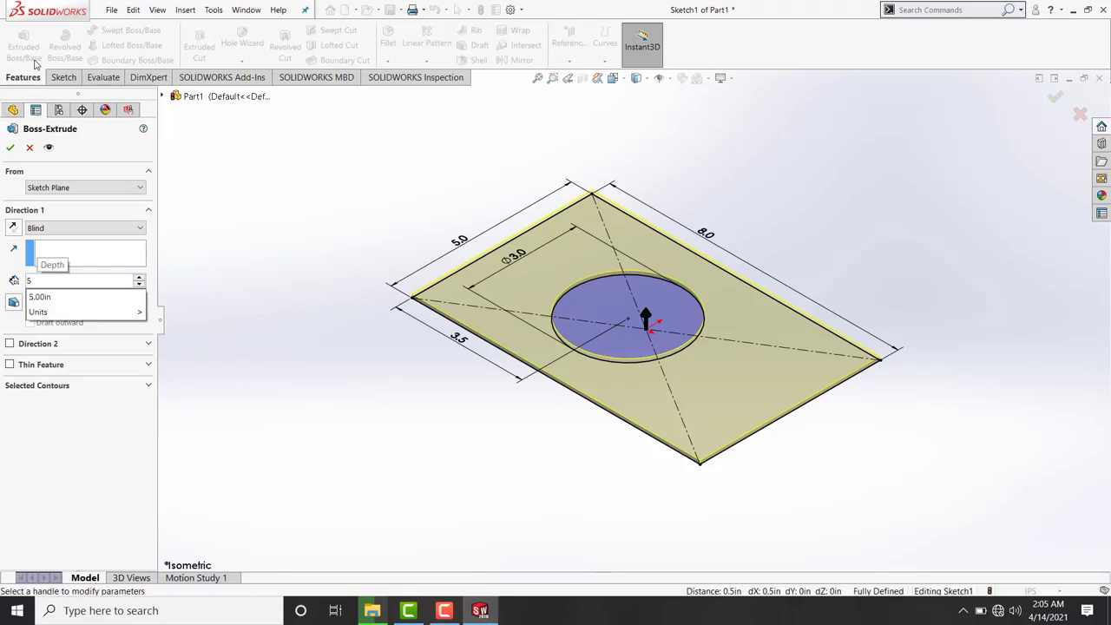
key(Return)
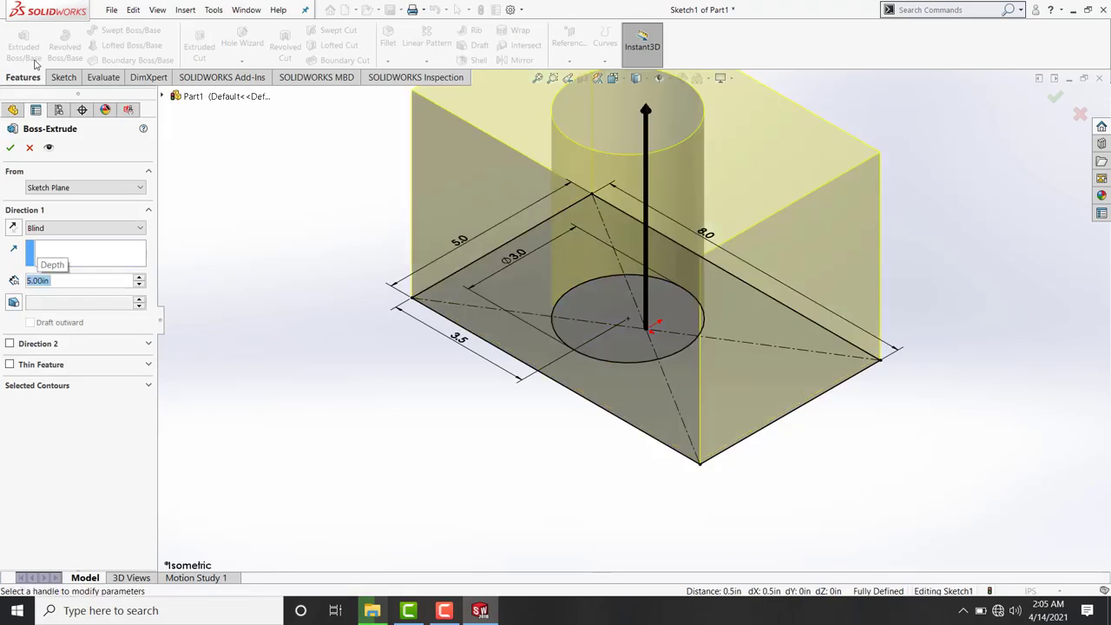
click(11, 149)
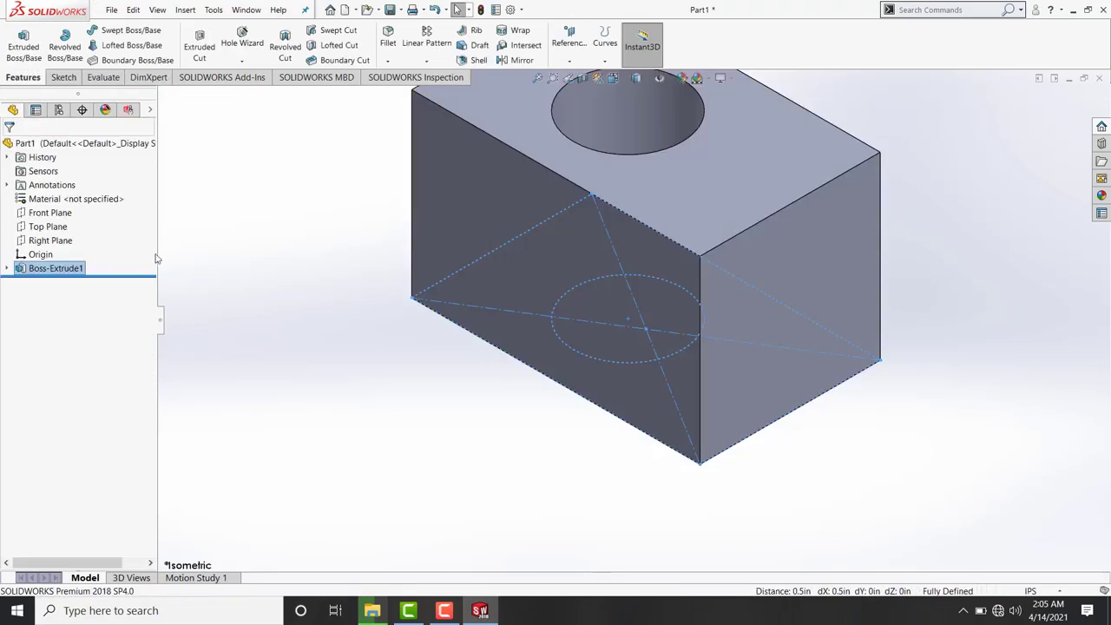
click(541, 405)
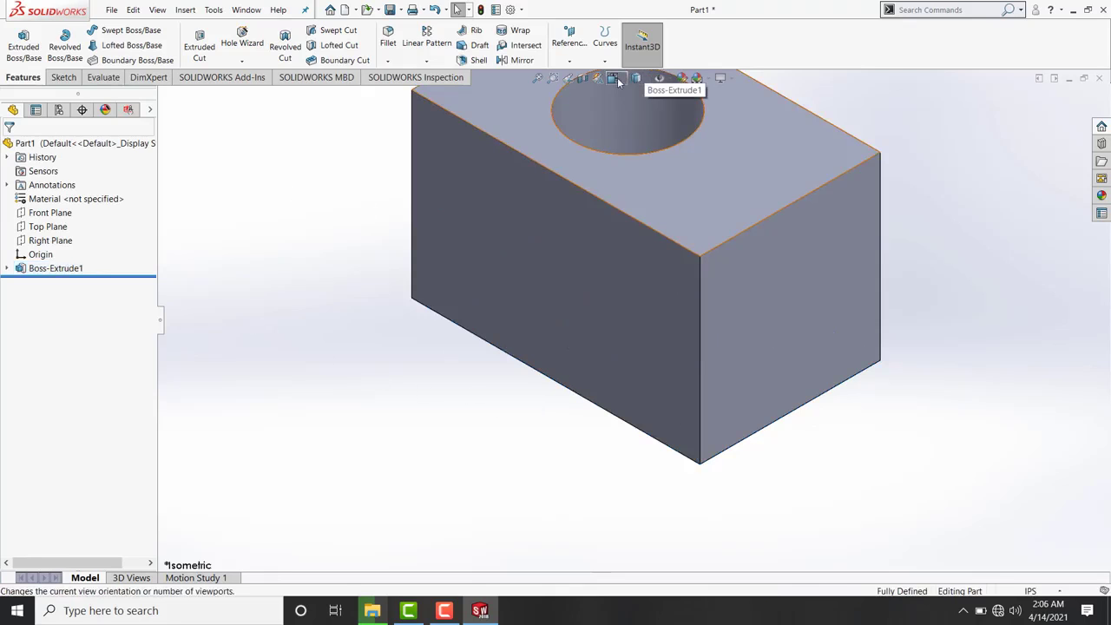
- Sketch a closed triangle about 3.9 in wide and 2.95 in high on the block's top face, at its lower-right corner
key(ctrl+5)
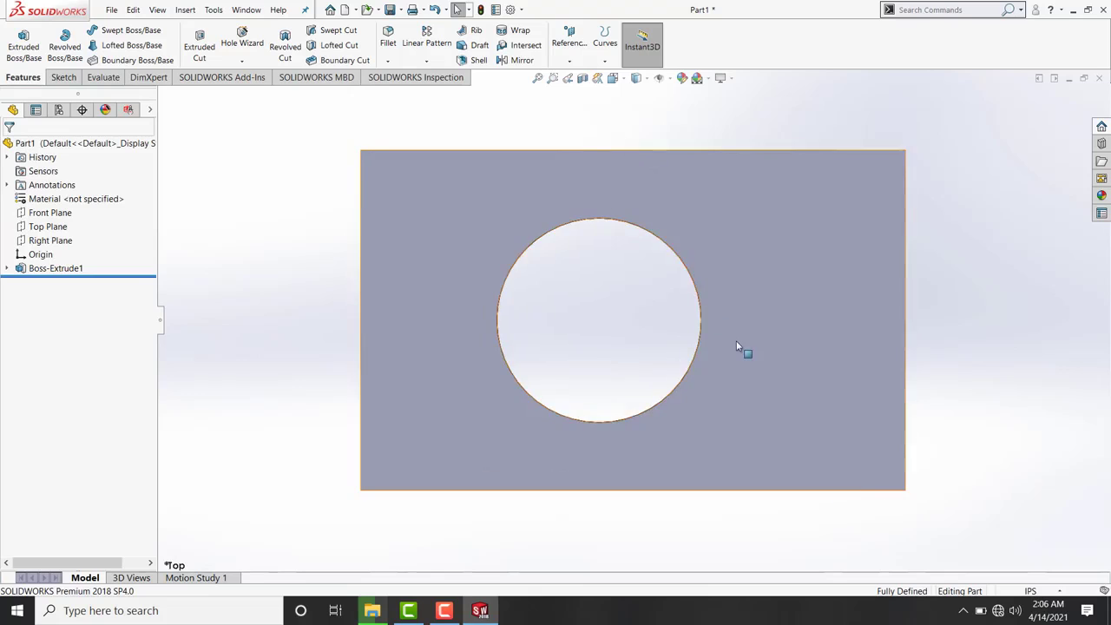
click(736, 340)
click(788, 306)
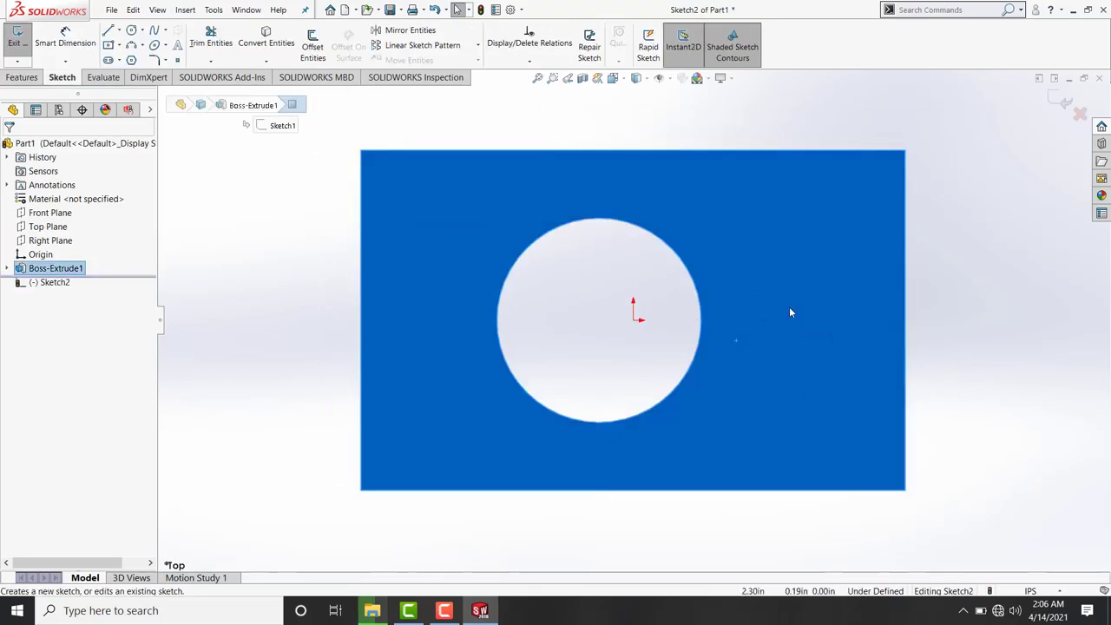
click(107, 32)
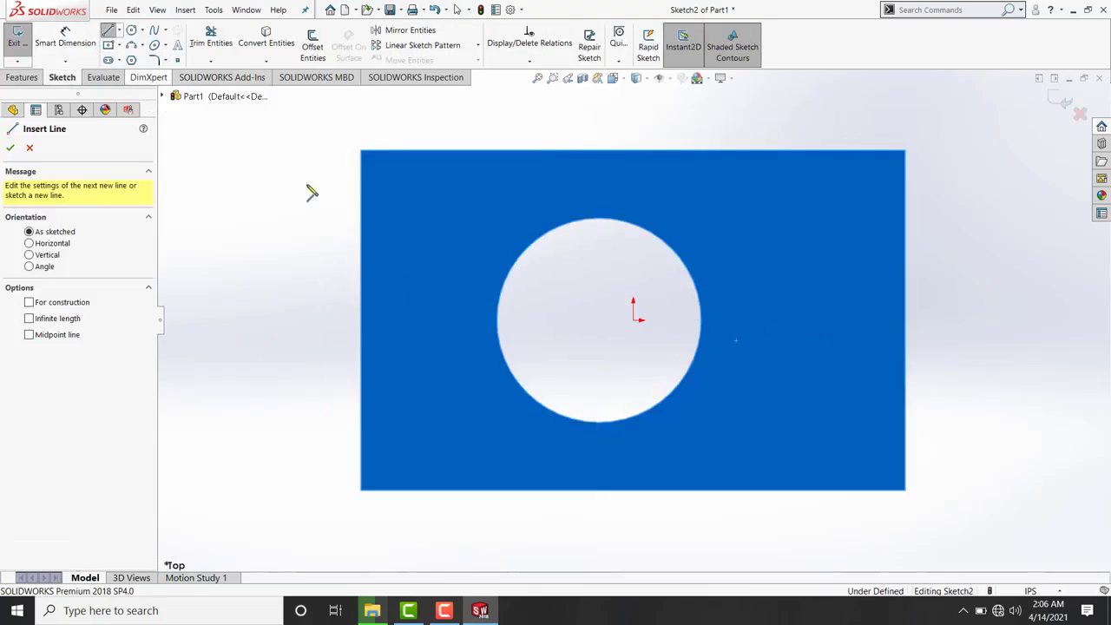
click(642, 491)
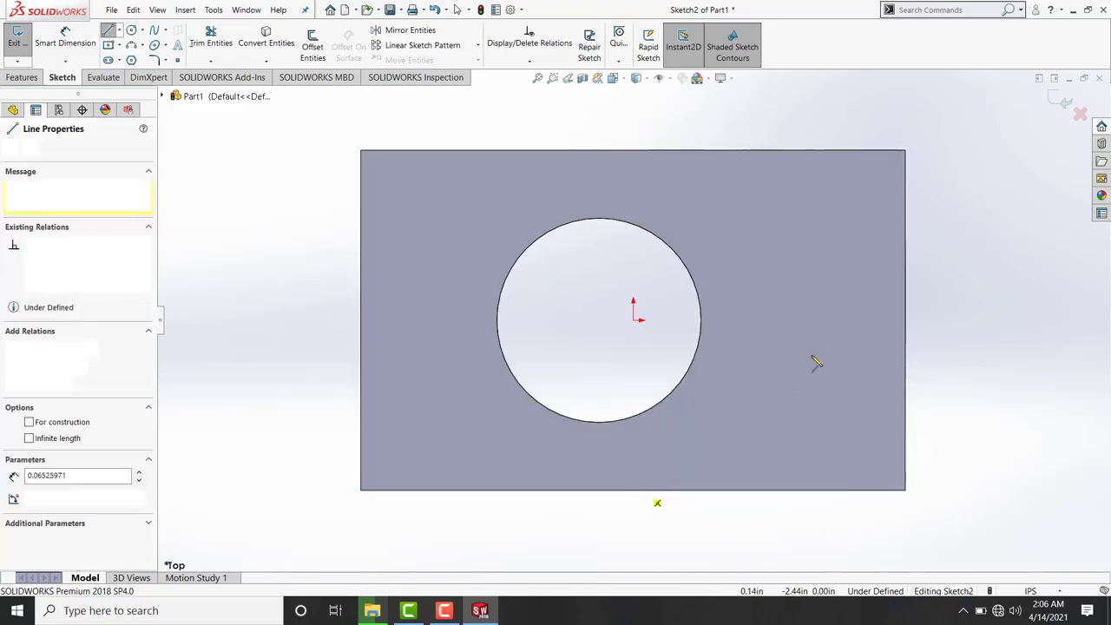
click(905, 291)
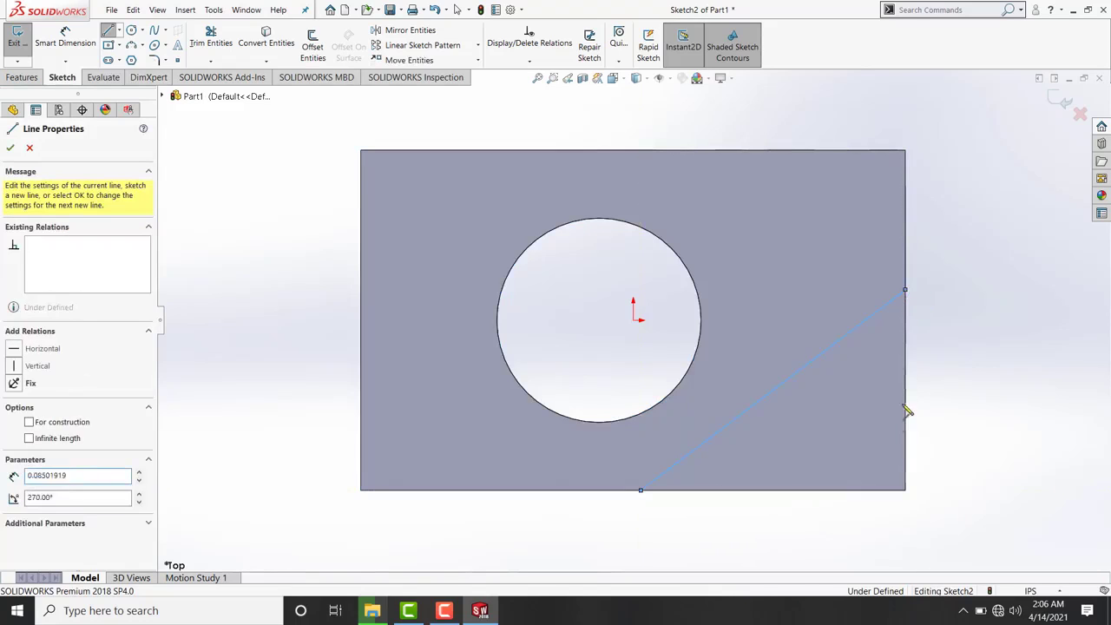
click(906, 491)
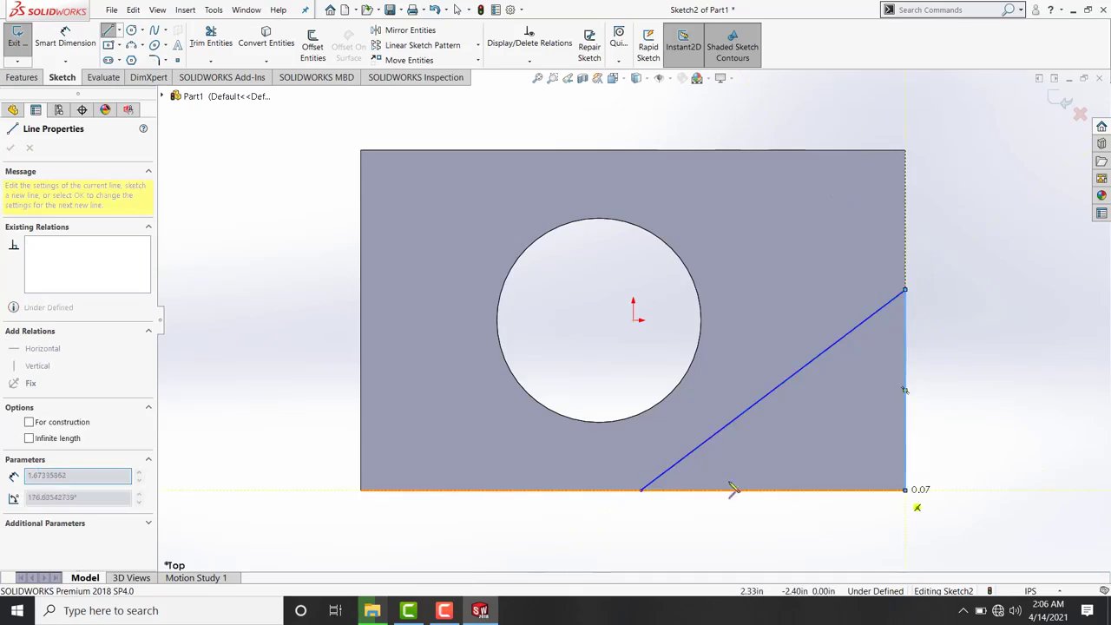
click(642, 490)
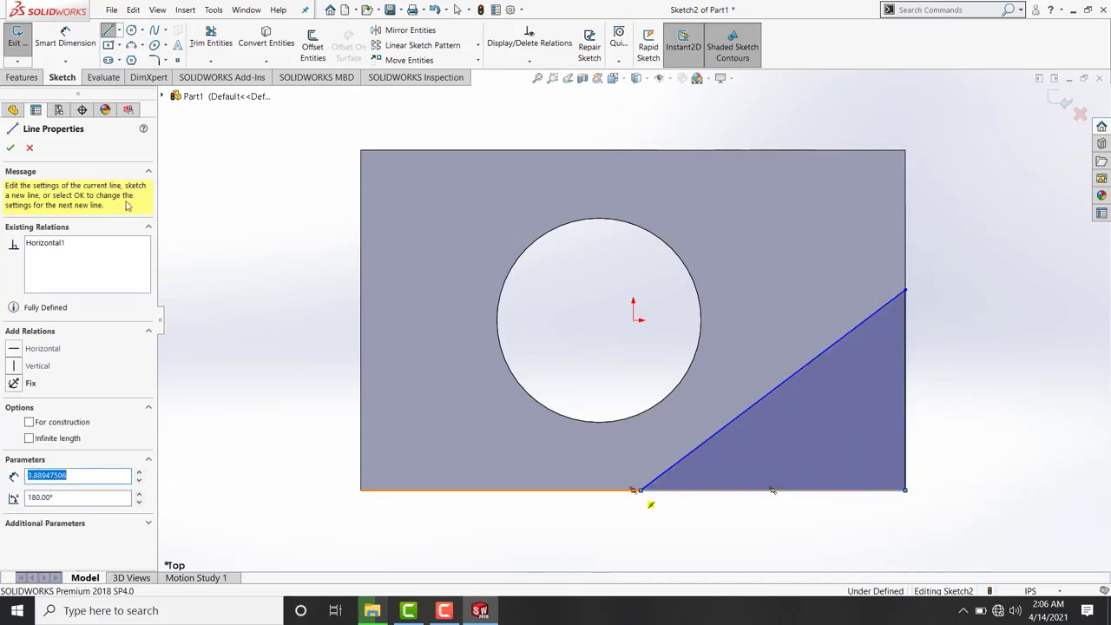
- Dimension from the face's lower-left corner to the triangle's left vertex and set the distance to 4.0 in
click(57, 41)
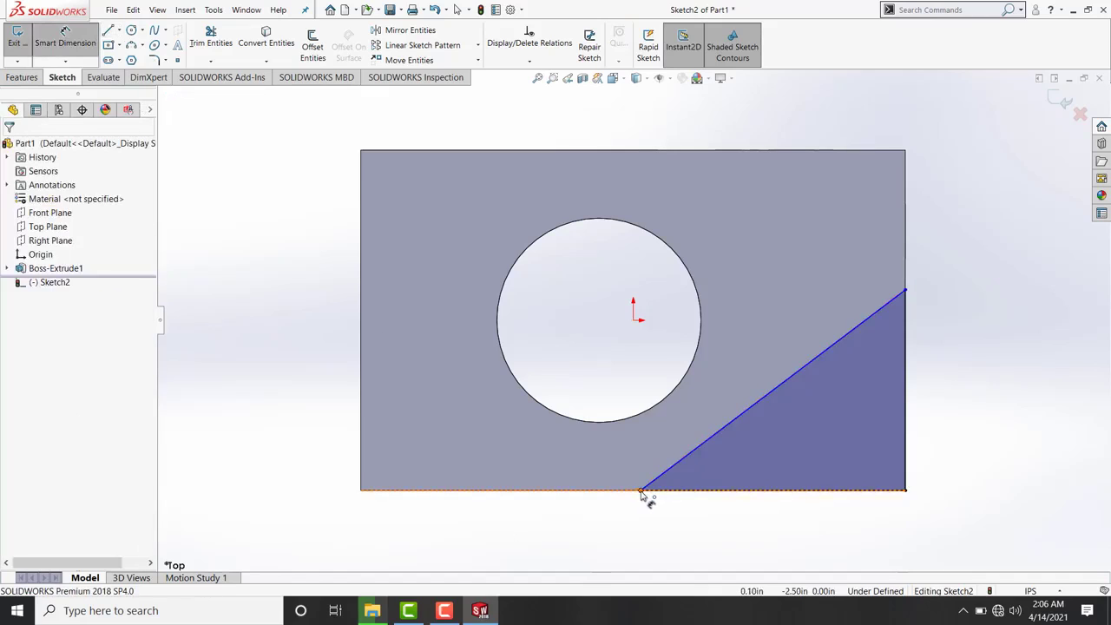
click(640, 491)
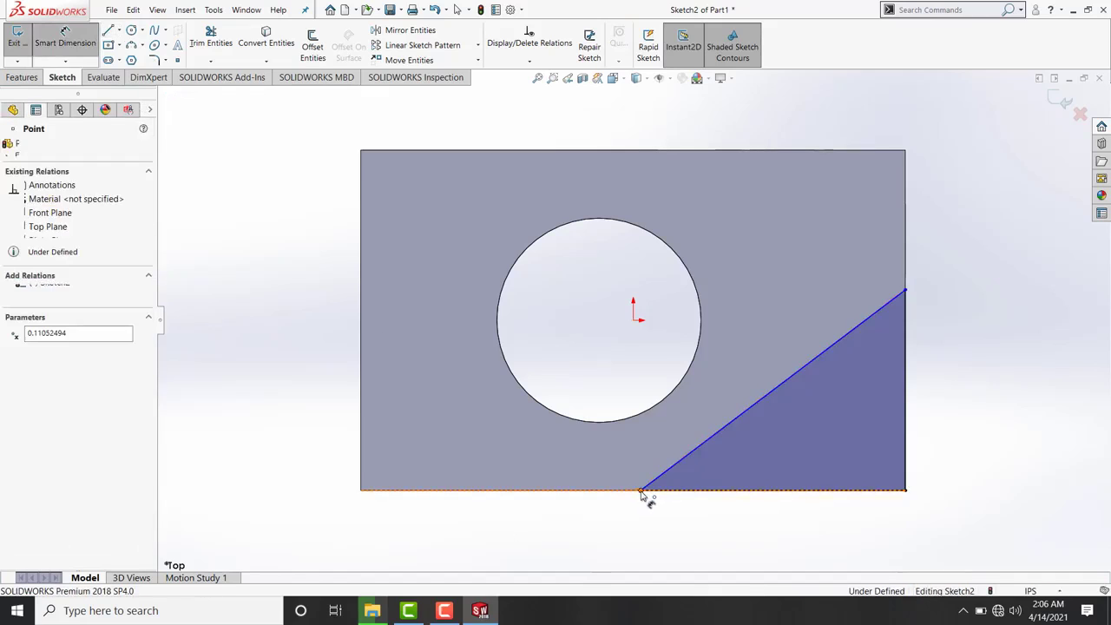
click(365, 494)
click(503, 515)
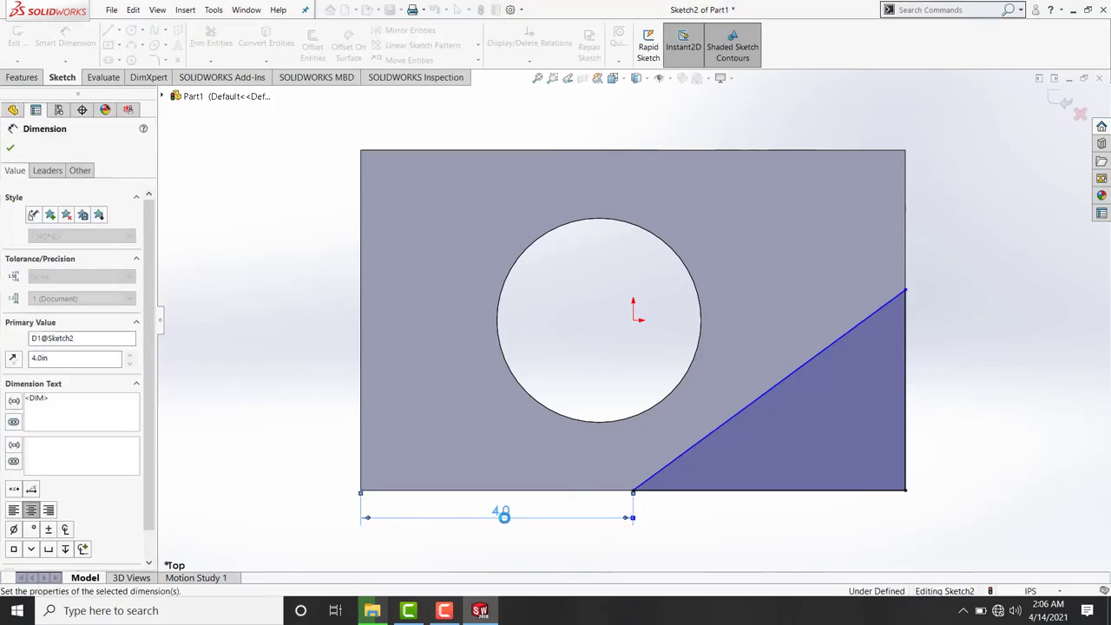
- Dimension from the face's upper-right corner to the triangle's upper vertex and set the distance to 2.0 in
click(906, 292)
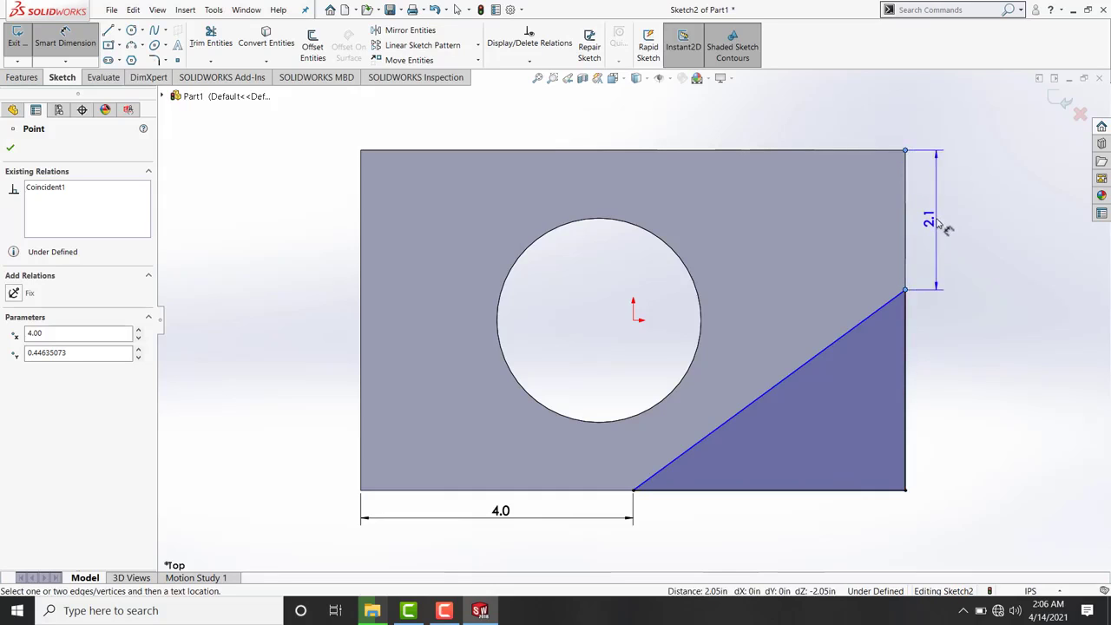
click(946, 223)
key(Return)
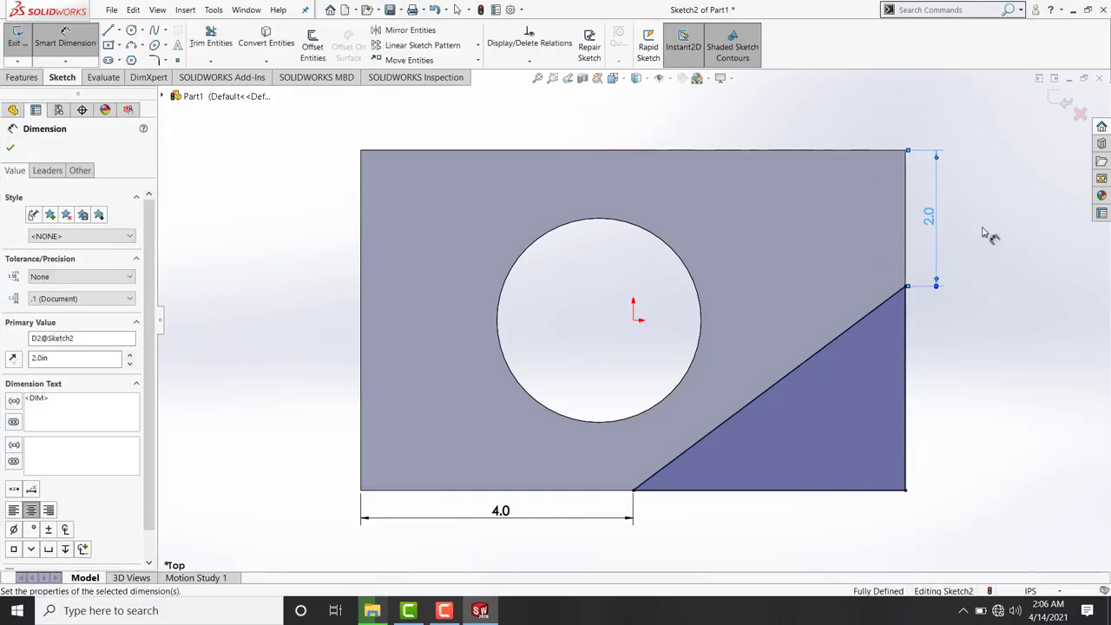
click(1018, 272)
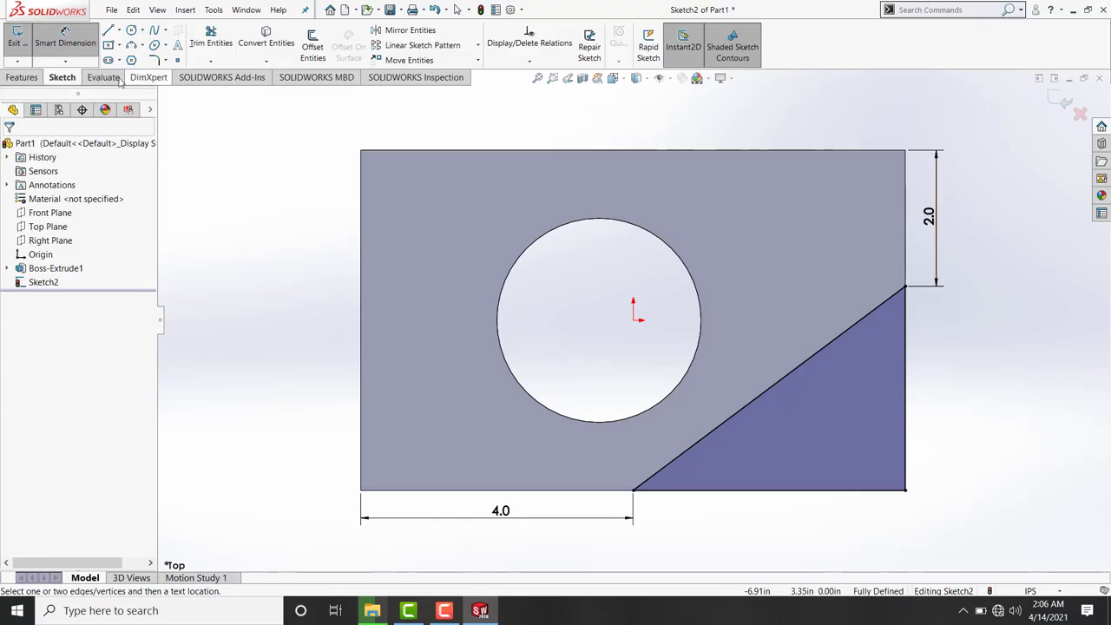
- Cut the triangular corner from the block with an Extruded Cut set to Through All
click(22, 78)
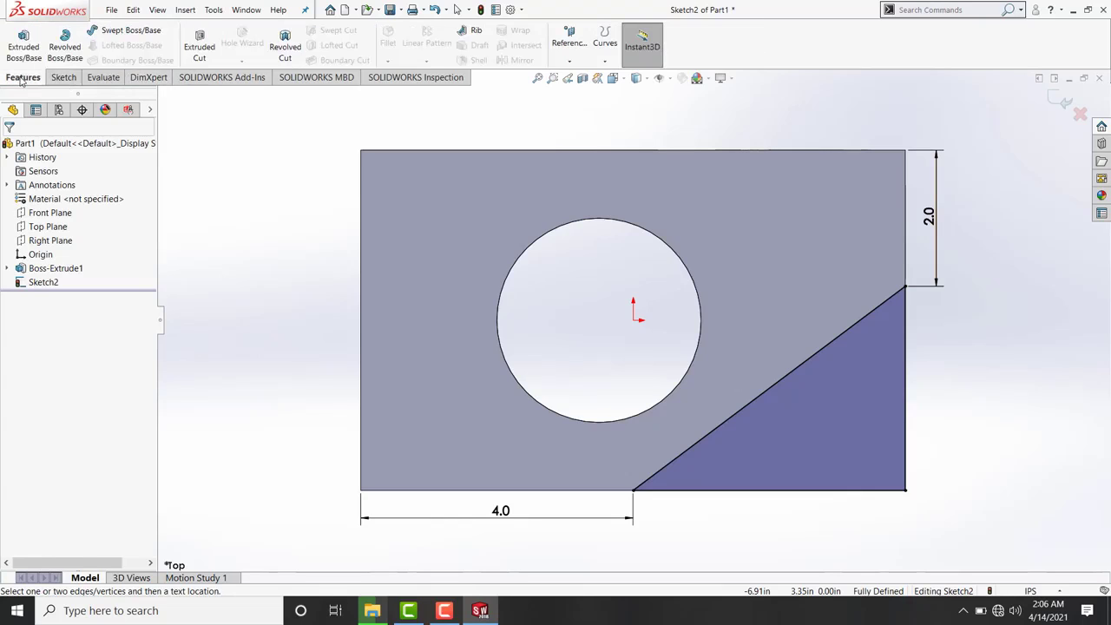
click(199, 48)
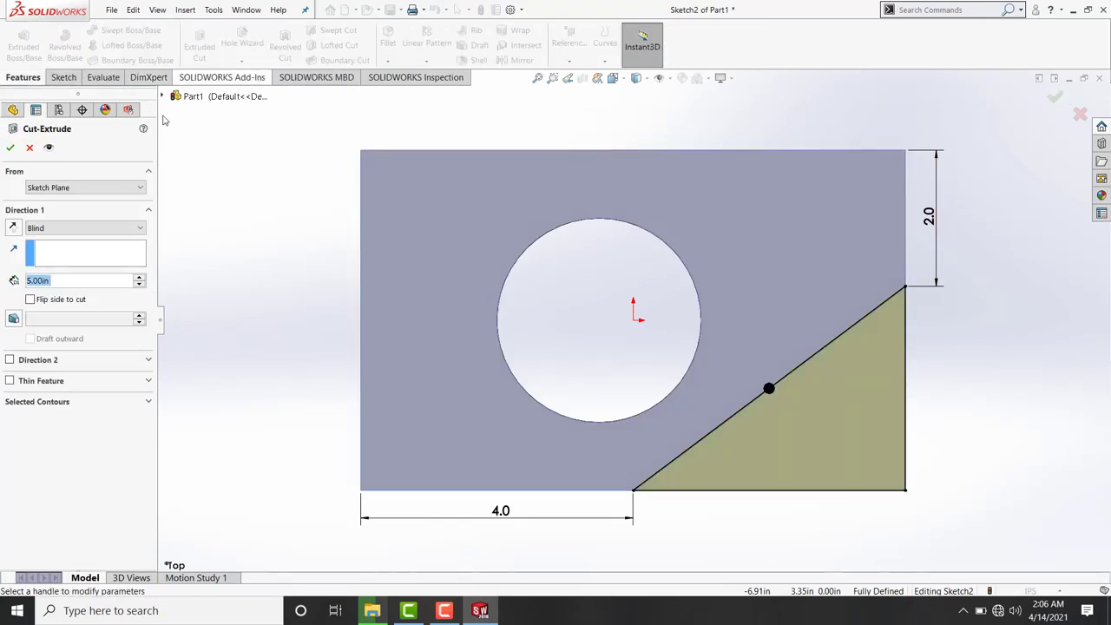
click(94, 228)
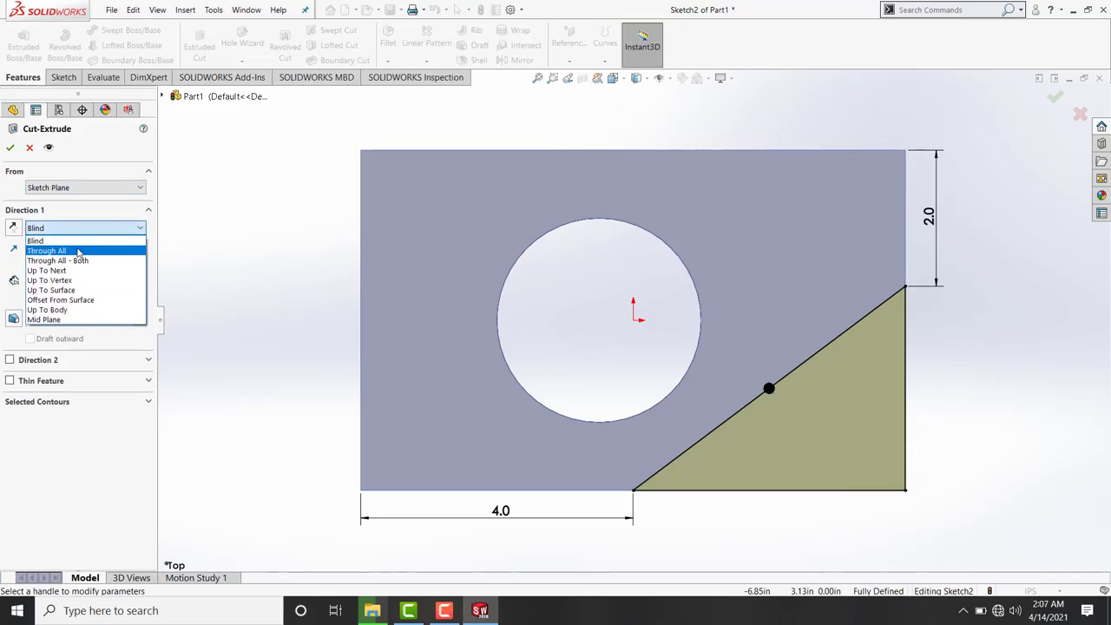
click(52, 249)
click(9, 148)
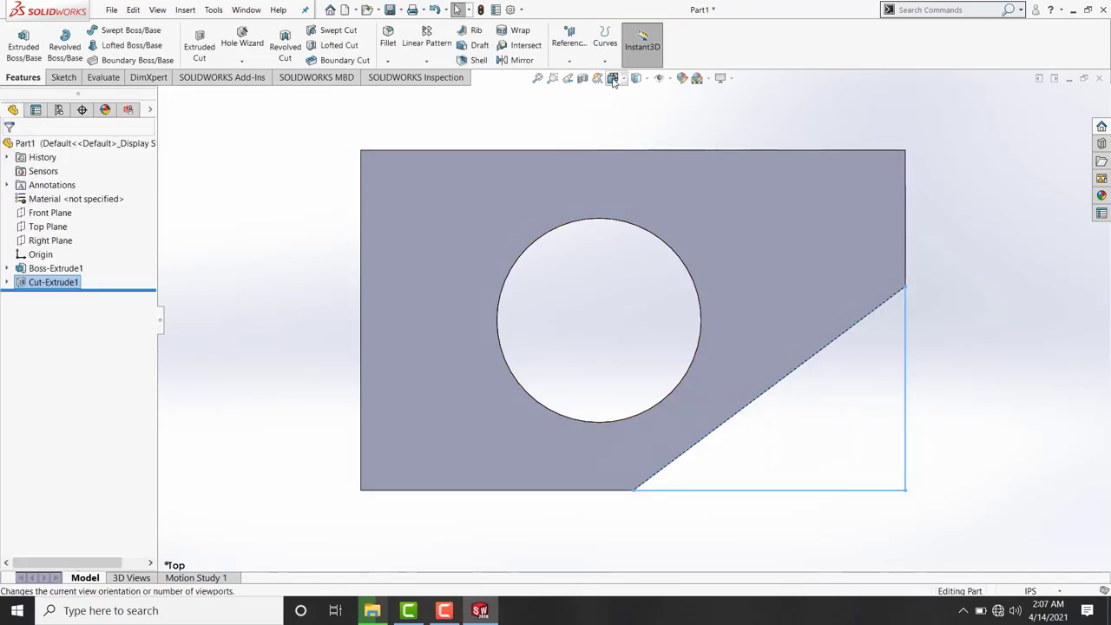
- On the block's front face, sketch a corner rectangle about 6.5 in wide and 2.38 in high, ending on the block's right edge
click(615, 79)
click(674, 116)
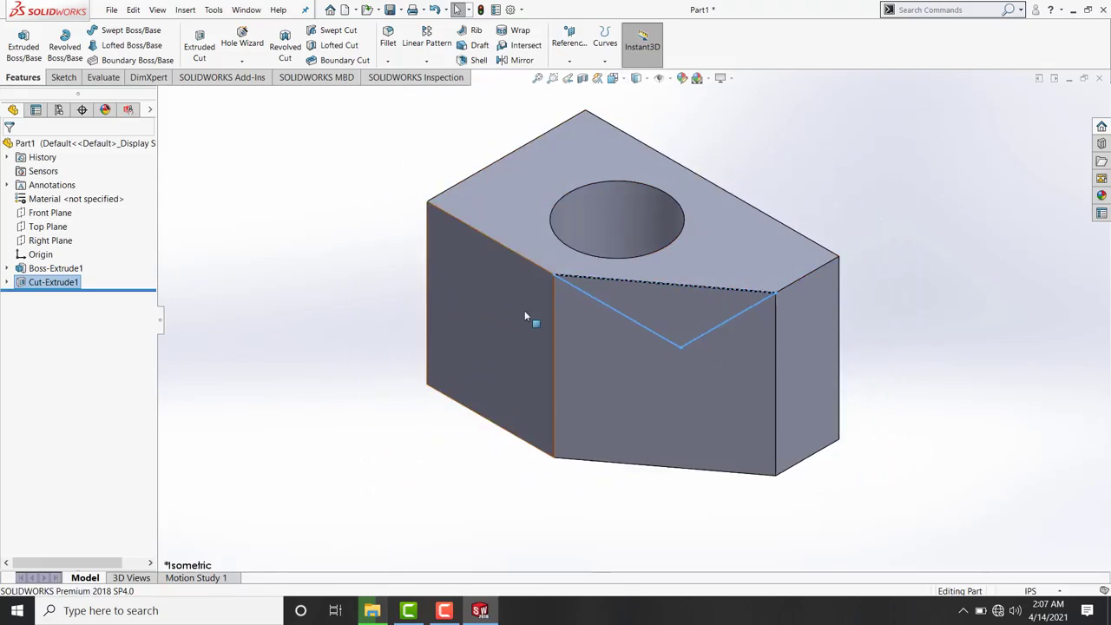
click(524, 312)
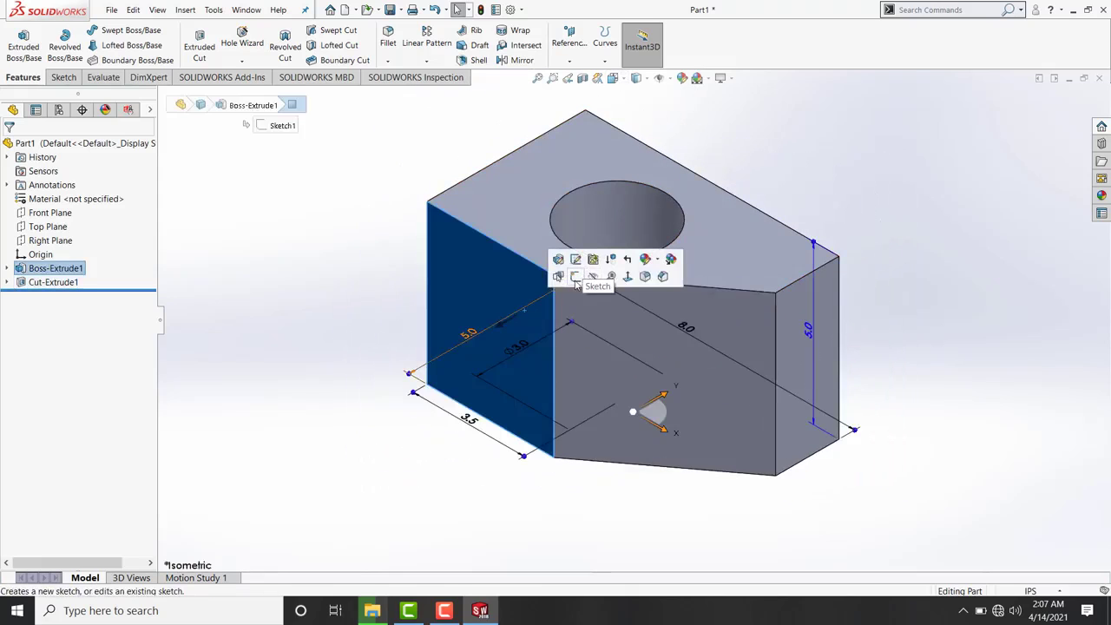
click(590, 277)
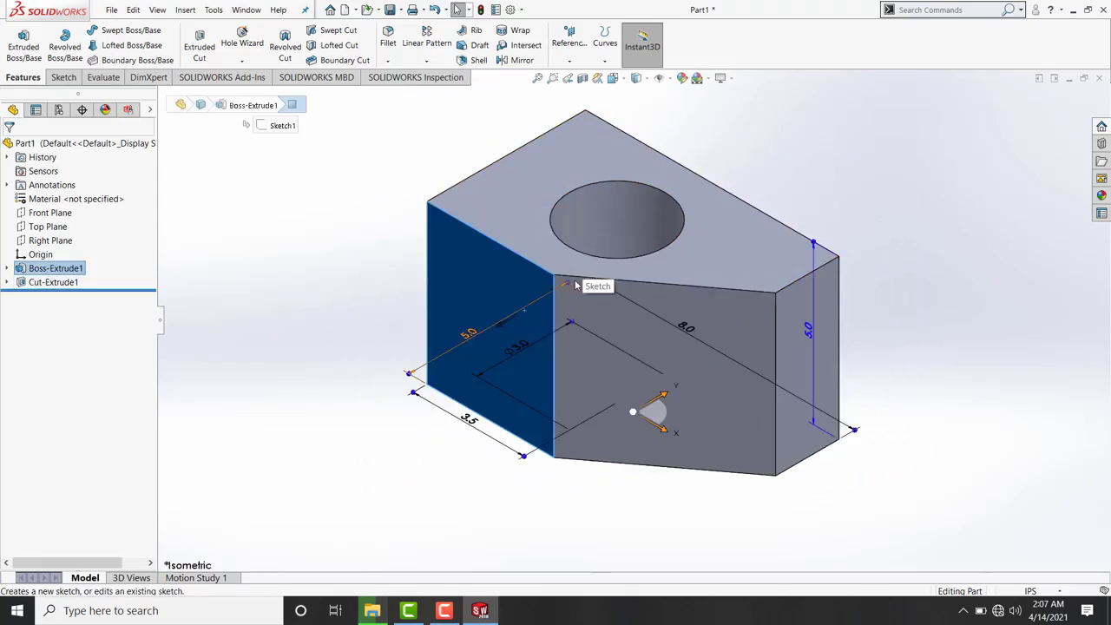
click(622, 83)
click(668, 137)
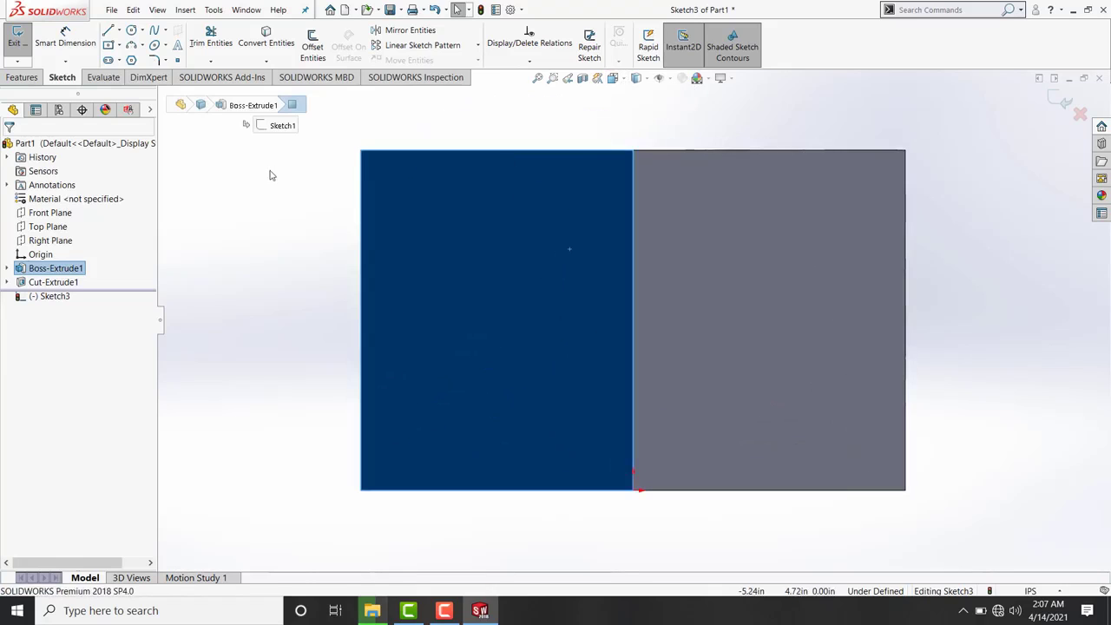
click(108, 45)
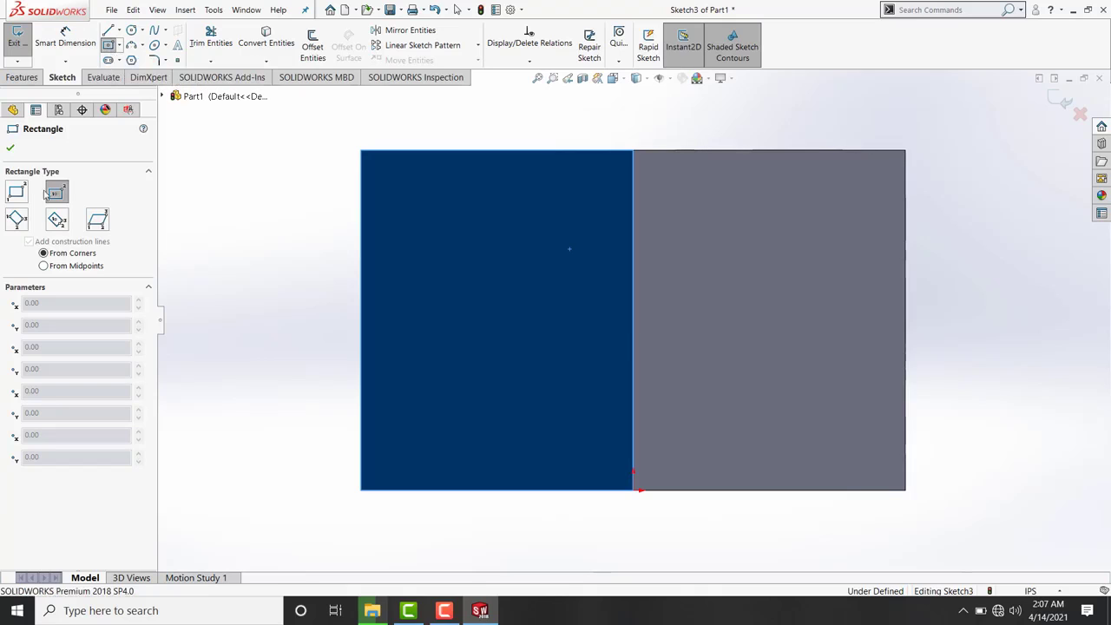
click(16, 198)
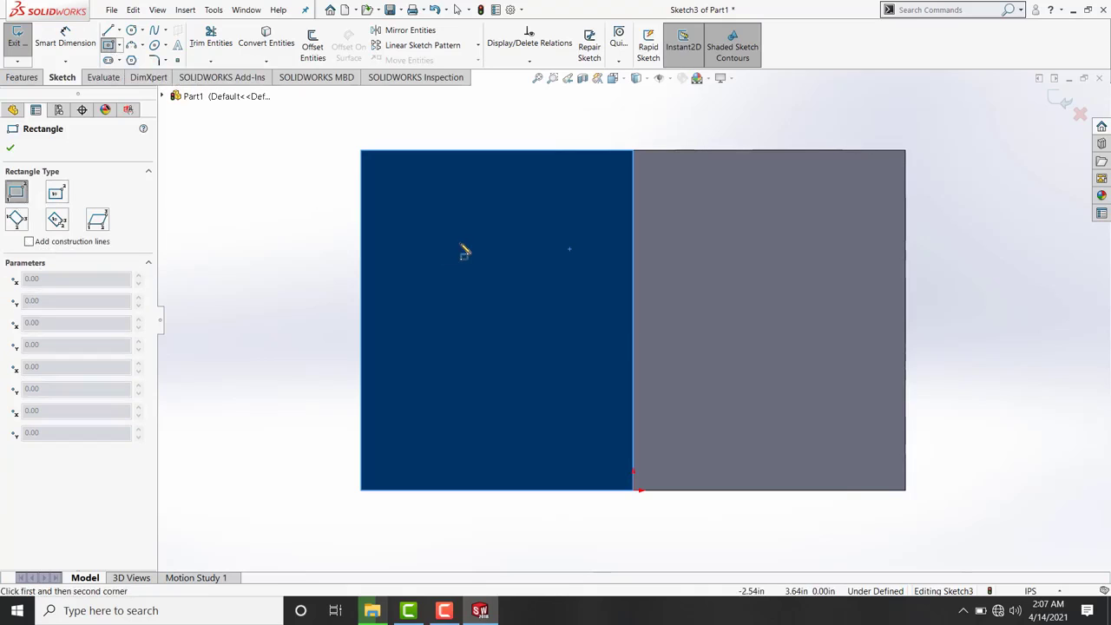
click(460, 243)
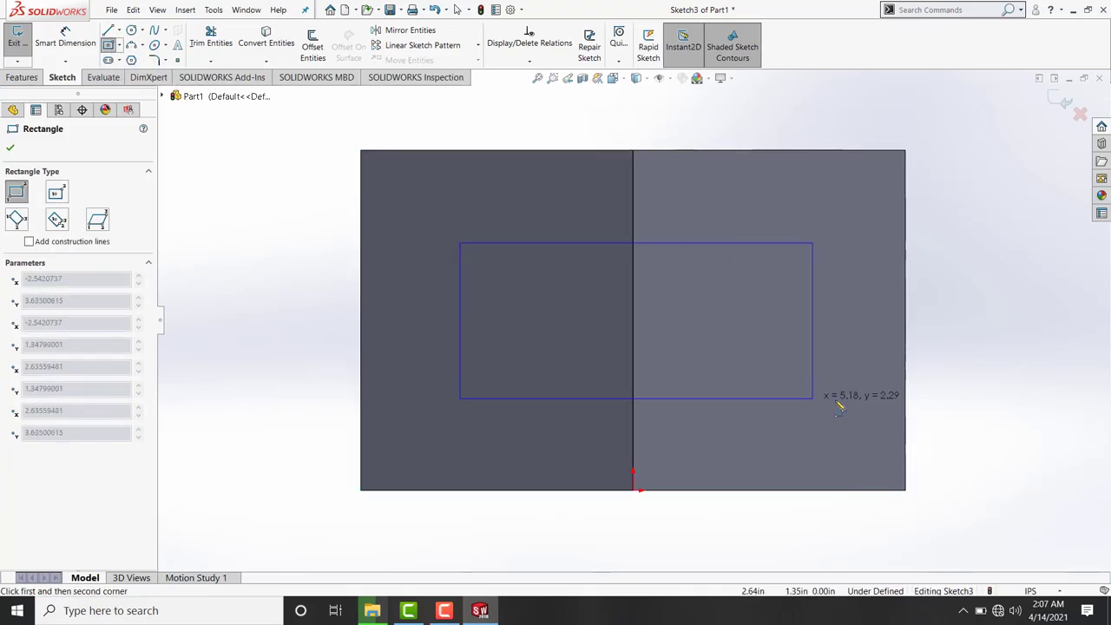
click(905, 405)
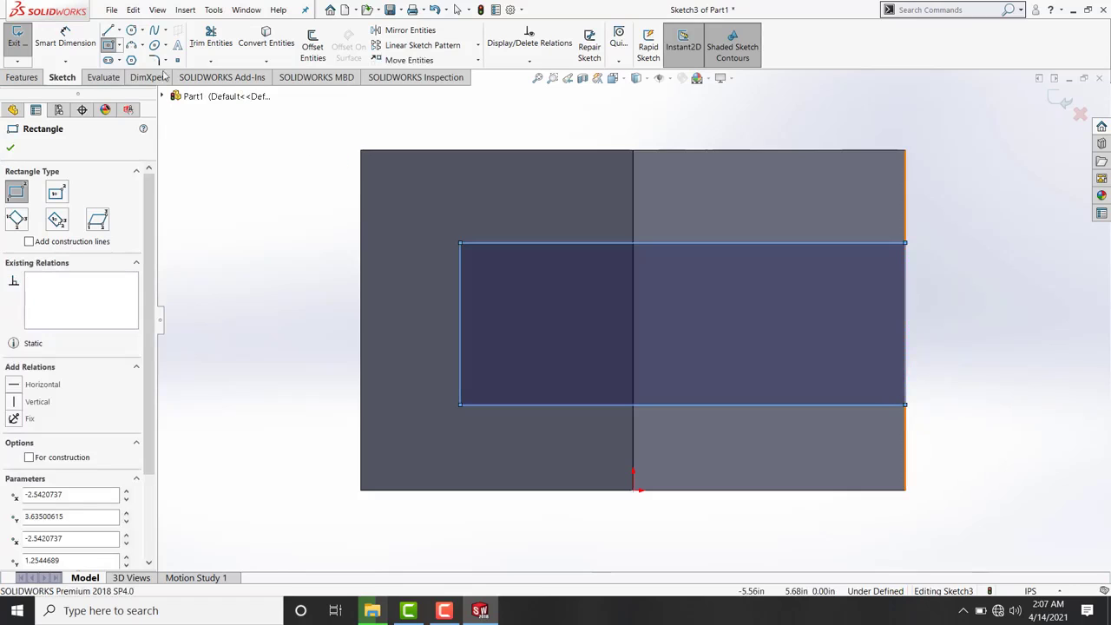
- Dimension from the block's left edge to the rectangle's left side and set the distance to 1.0 in
click(67, 41)
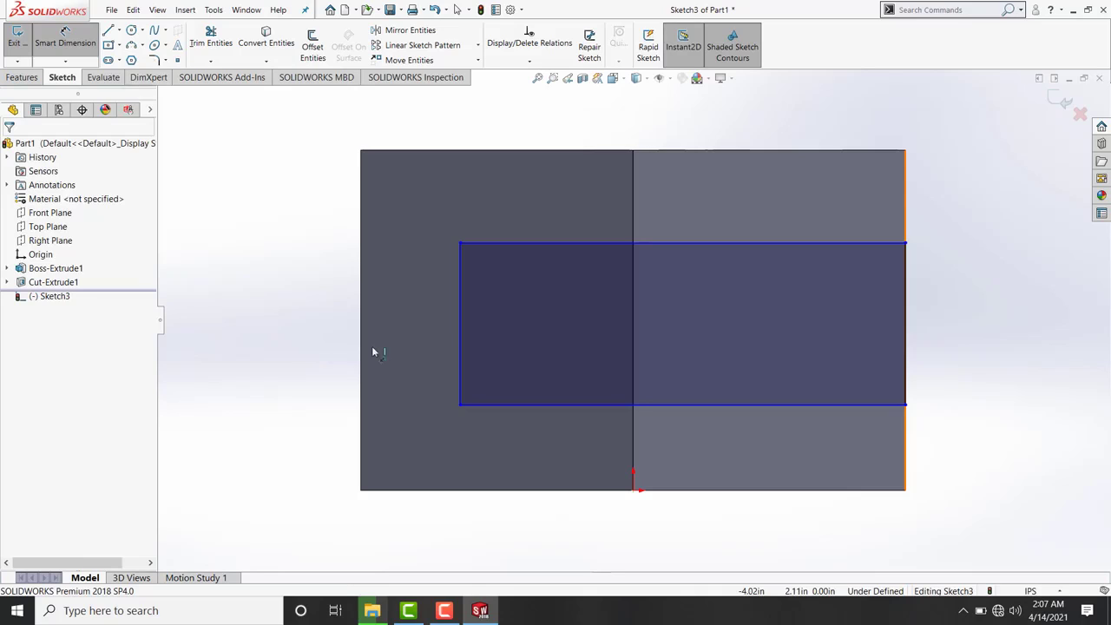
click(460, 363)
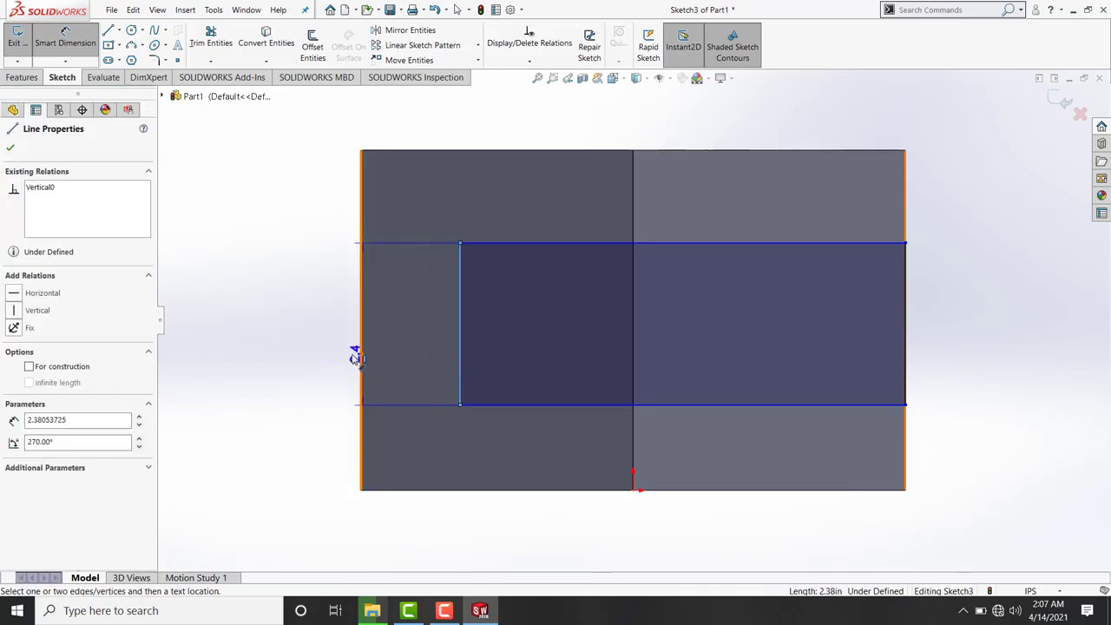
click(363, 358)
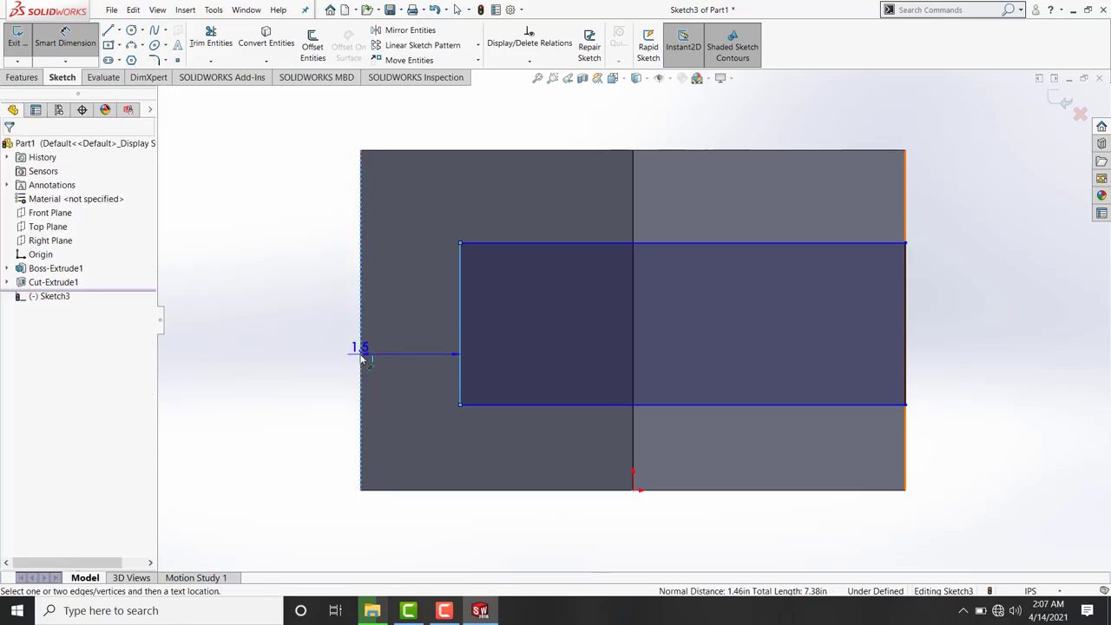
click(322, 367)
text(1.4579263in)
key(Return)
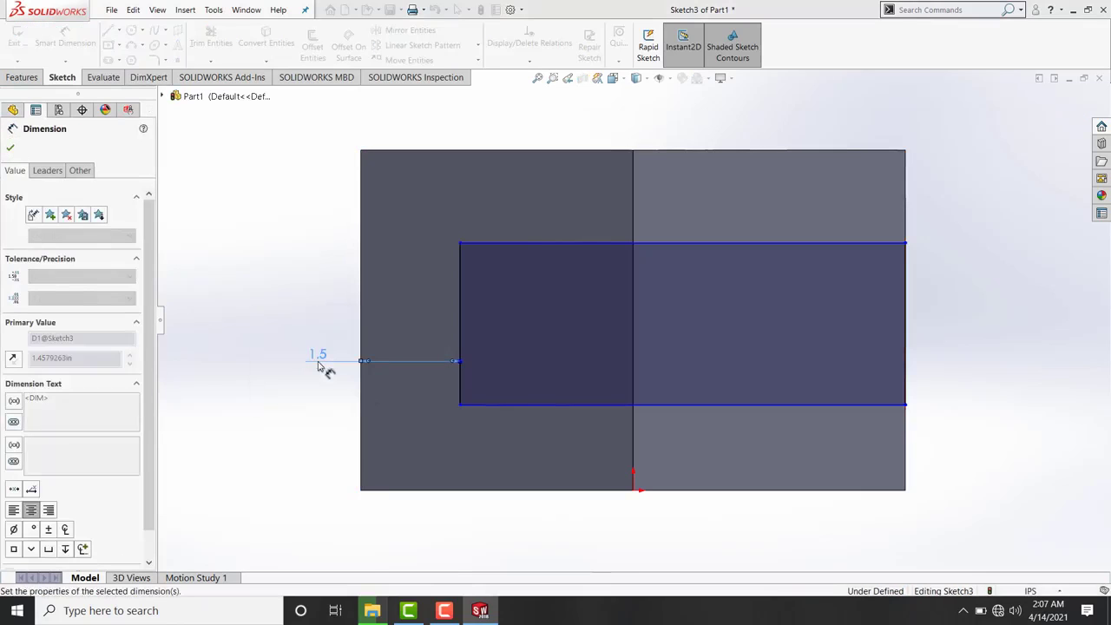
click(273, 280)
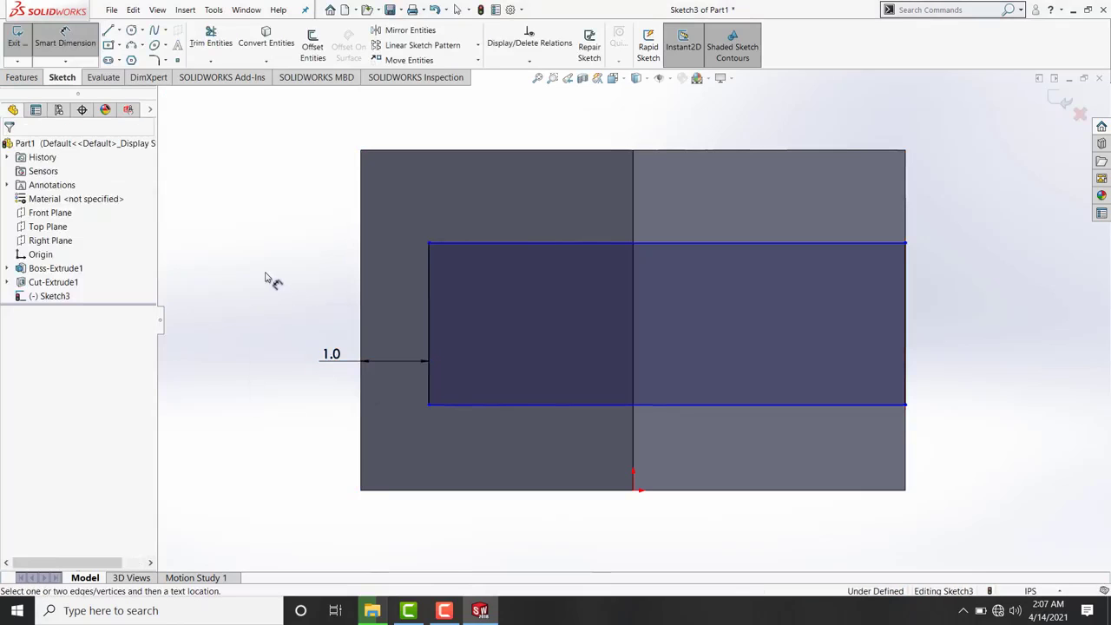
- Dimension from the block's top edge to the rectangle's upper side and set the distance to 1.0 in
click(464, 244)
click(466, 155)
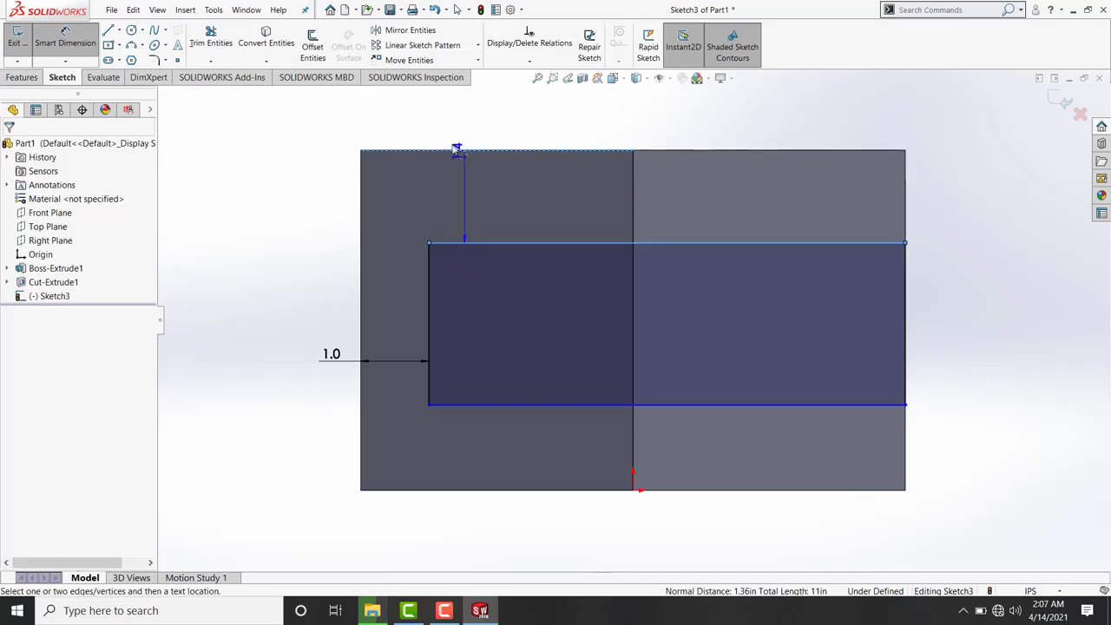
click(319, 149)
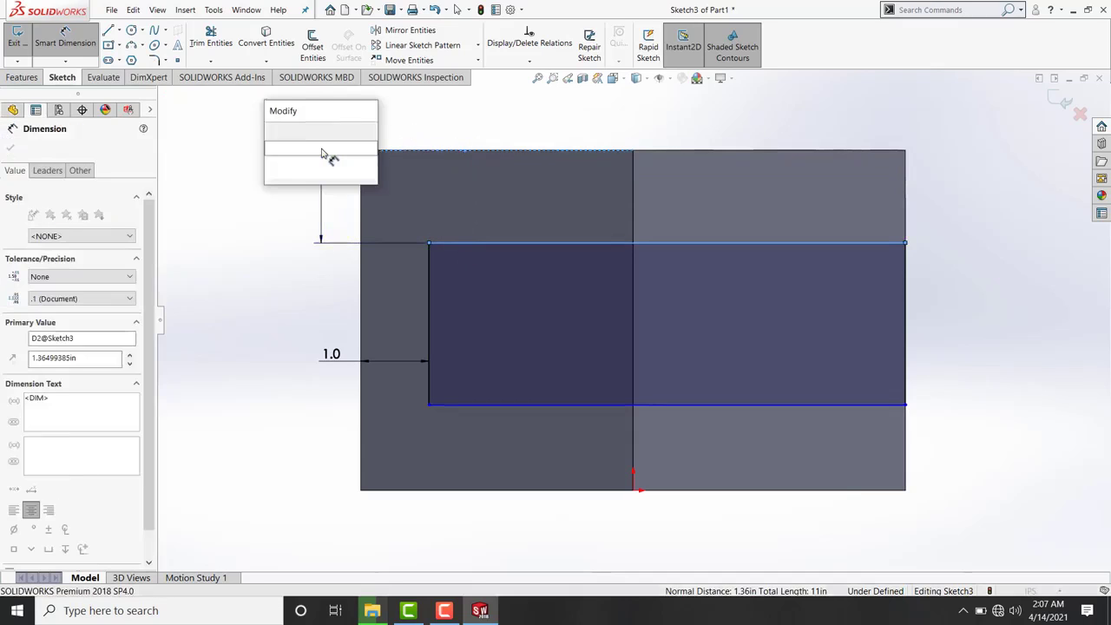
text(1.36499385in)
key(Return)
drag(320, 152, 322, 194)
click(271, 264)
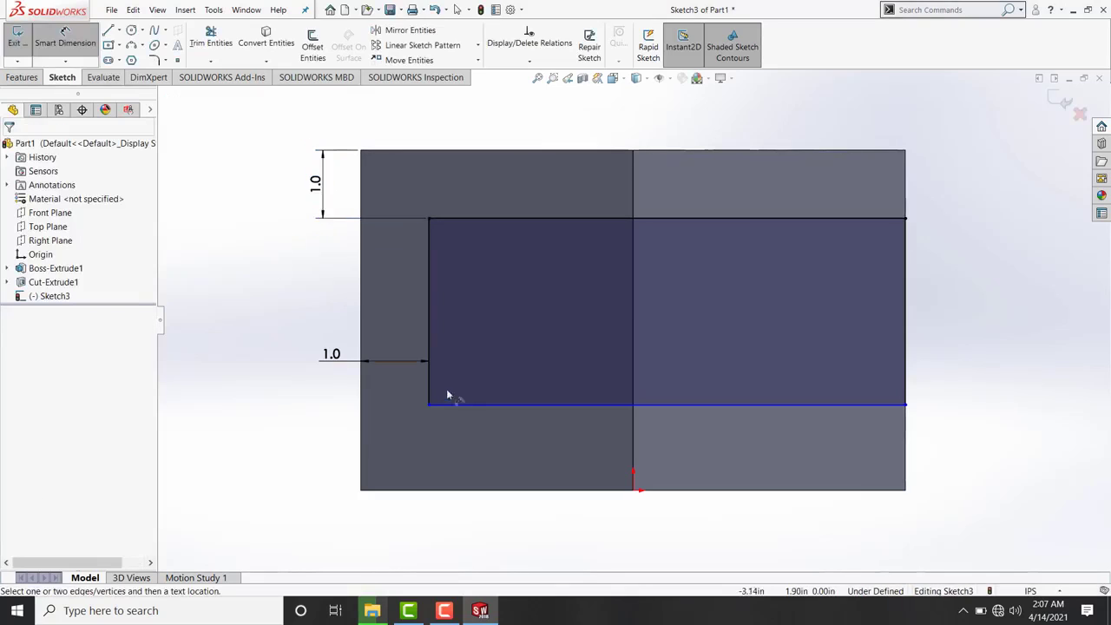
- Dimension from the block's bottom edge to the rectangle's lower-left corner and set the distance to 1.0 in
click(429, 404)
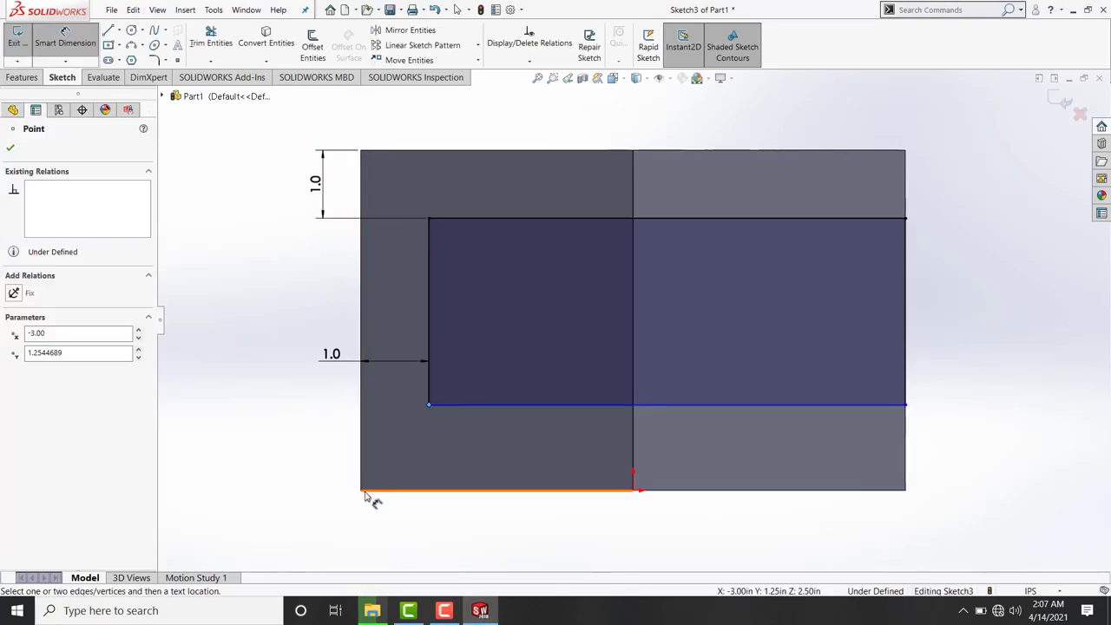
click(365, 490)
click(342, 465)
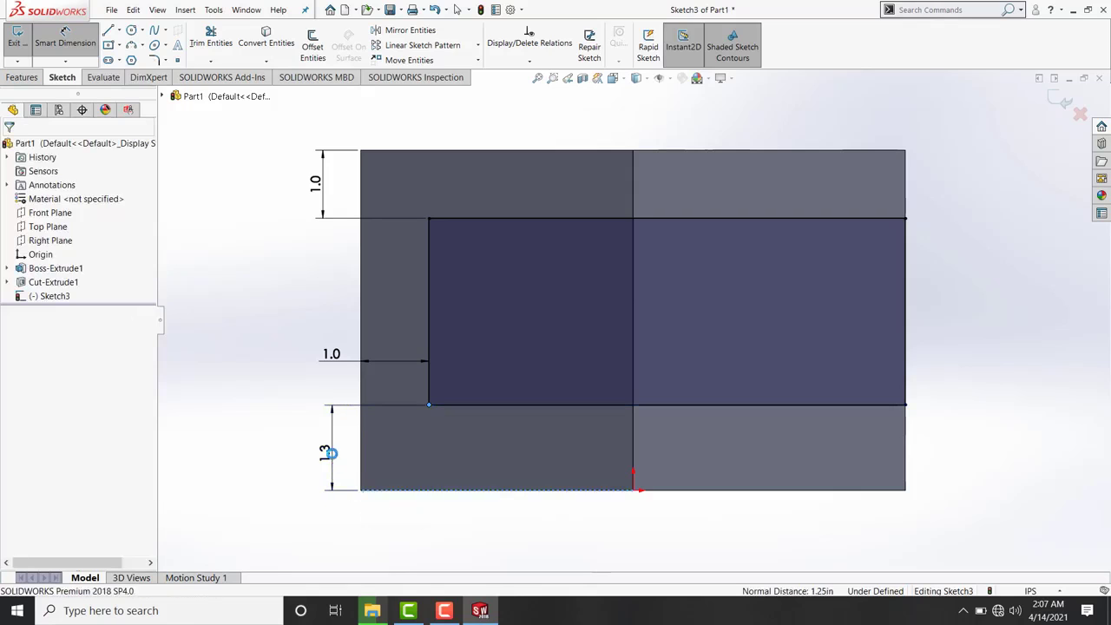
text(1)
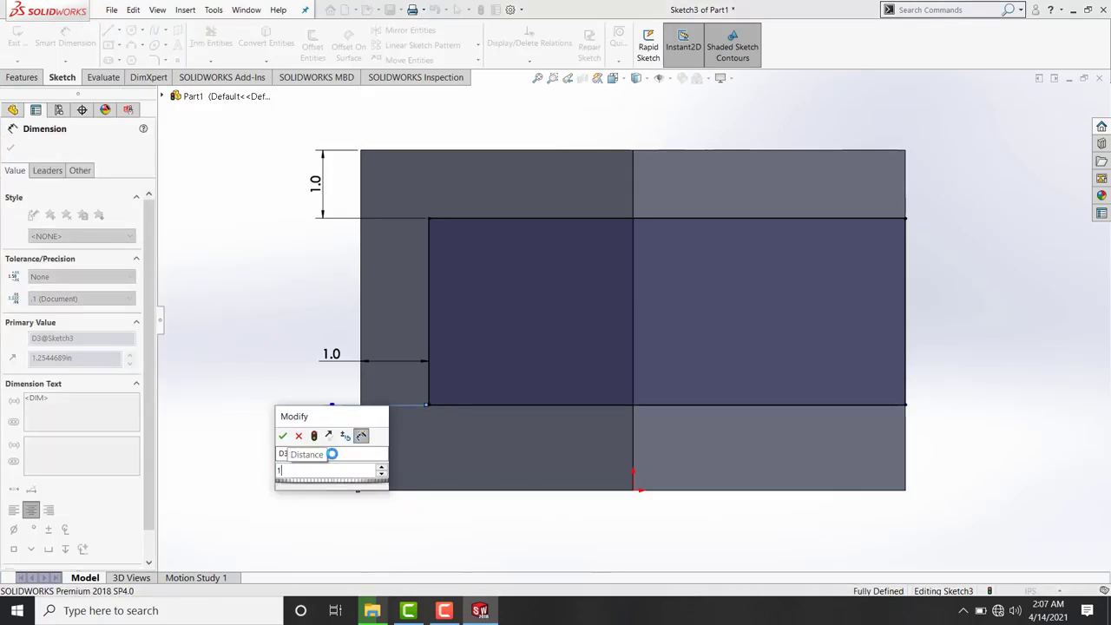
key(Return)
click(298, 425)
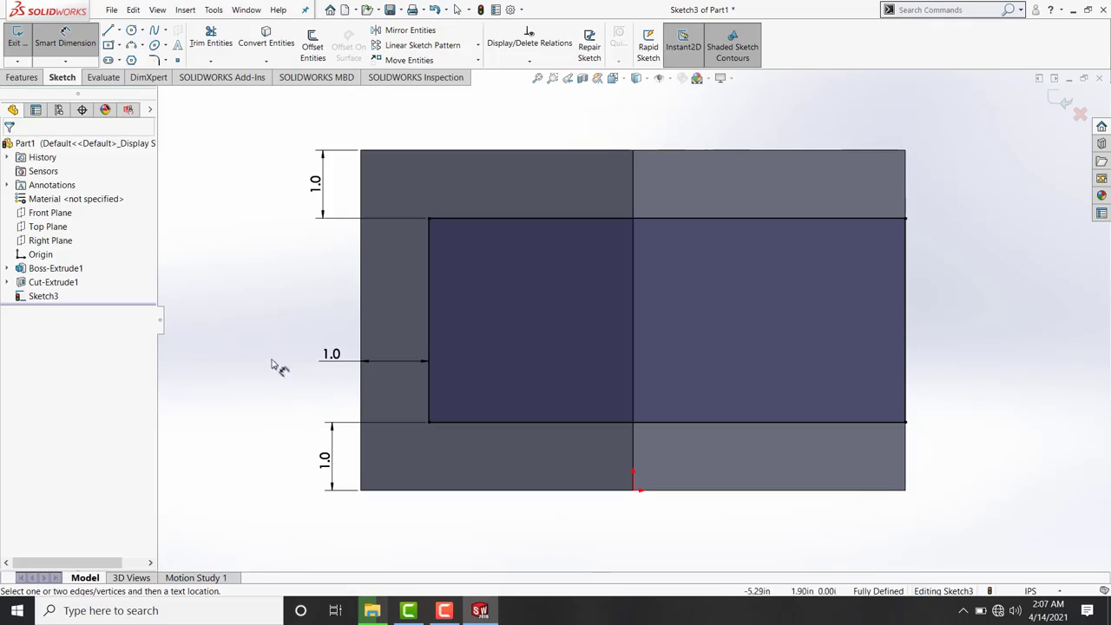
- Cut the rectangle through the block with an Extruded Cut set to Through All
click(26, 77)
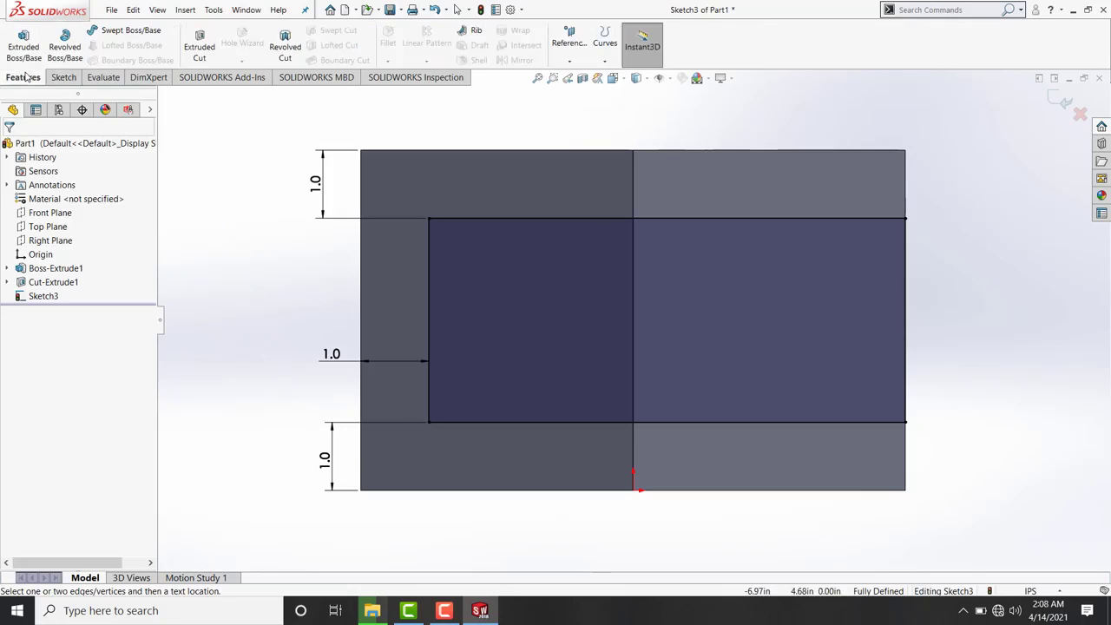
click(203, 52)
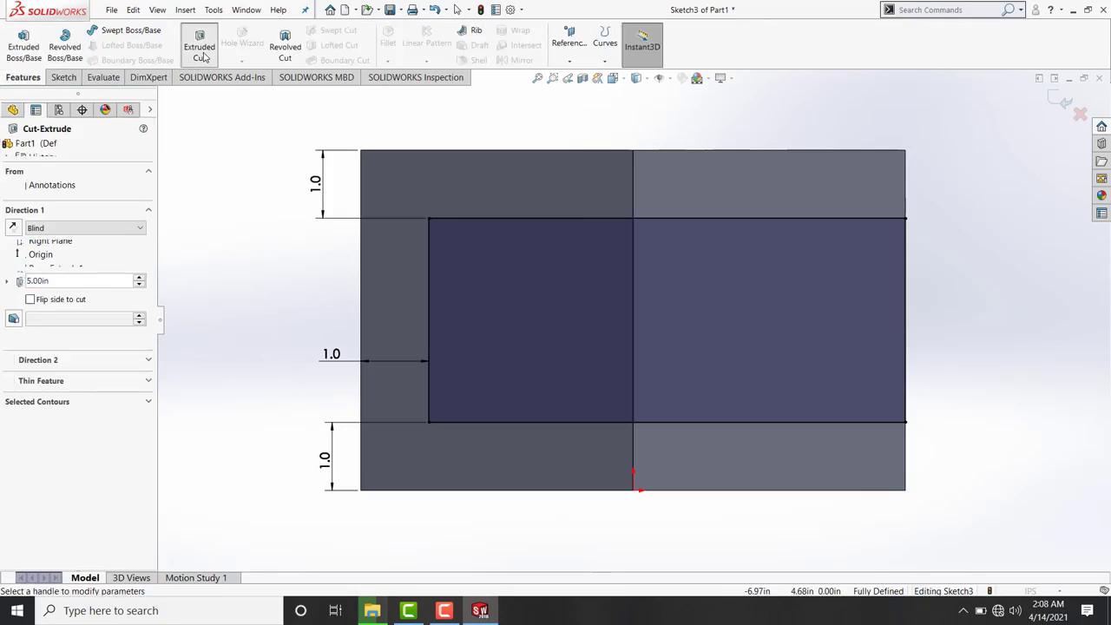
click(102, 228)
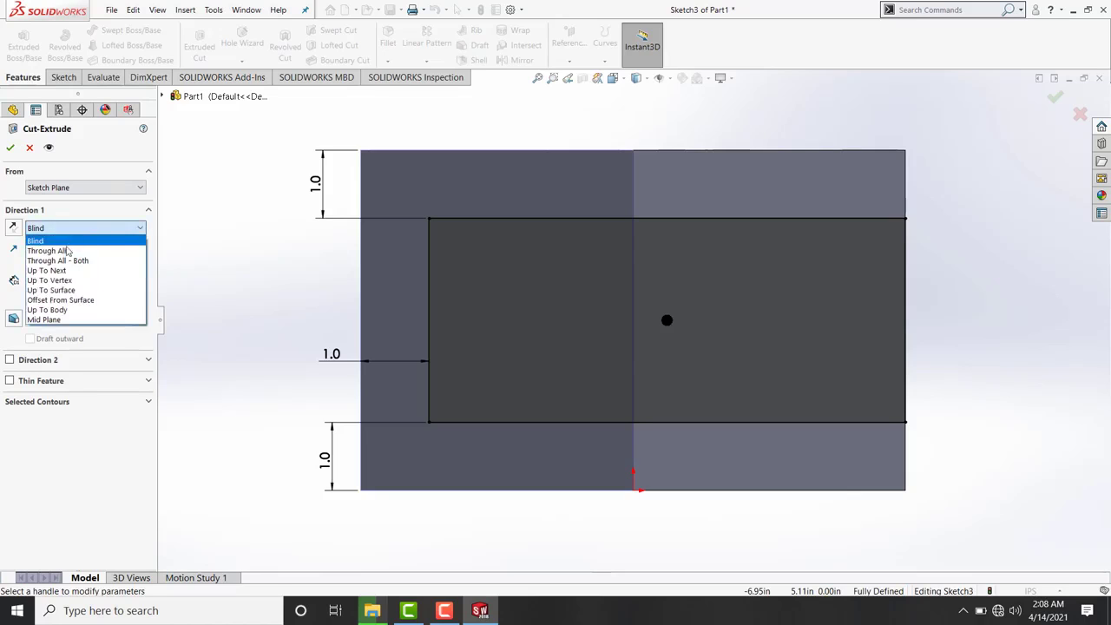
click(67, 251)
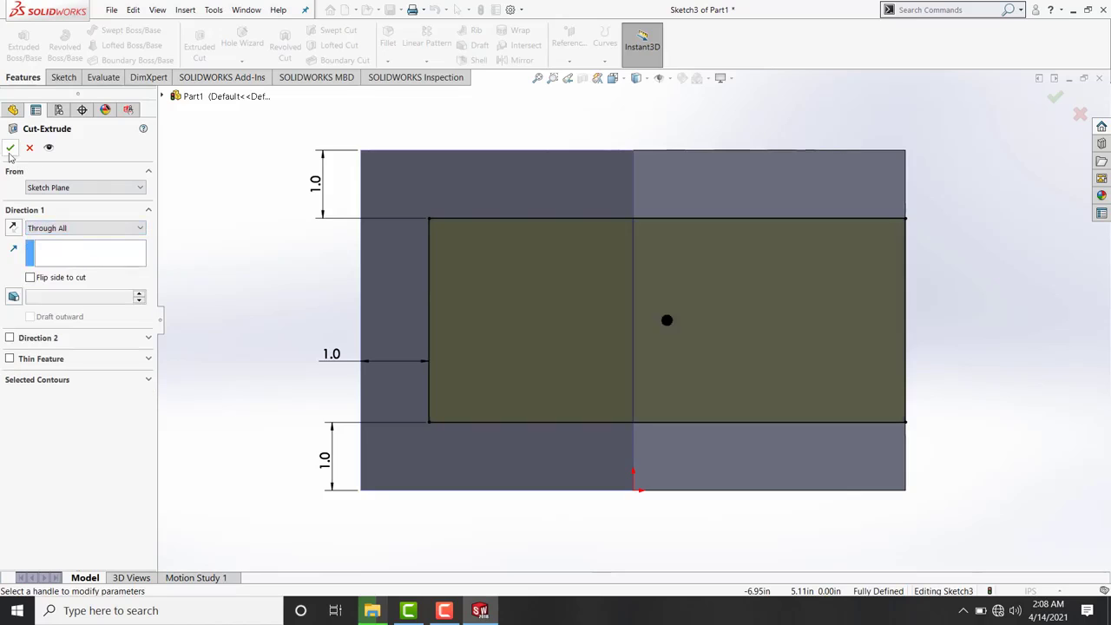
click(10, 149)
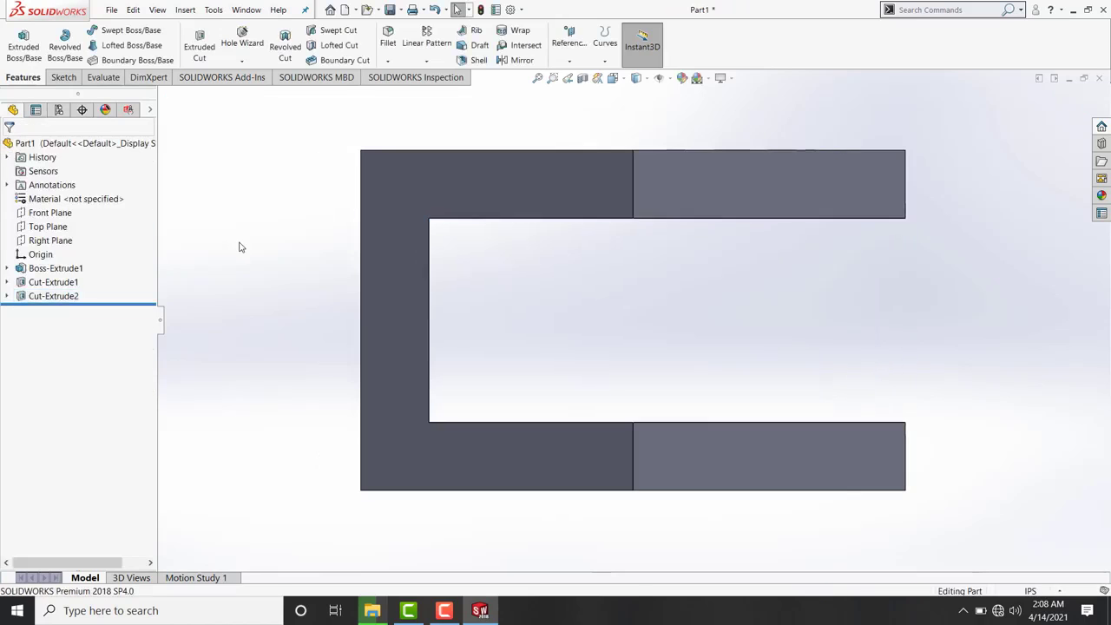
- Save the part on the Desktop under the file name NAVTTC EXERCISE 1
click(390, 9)
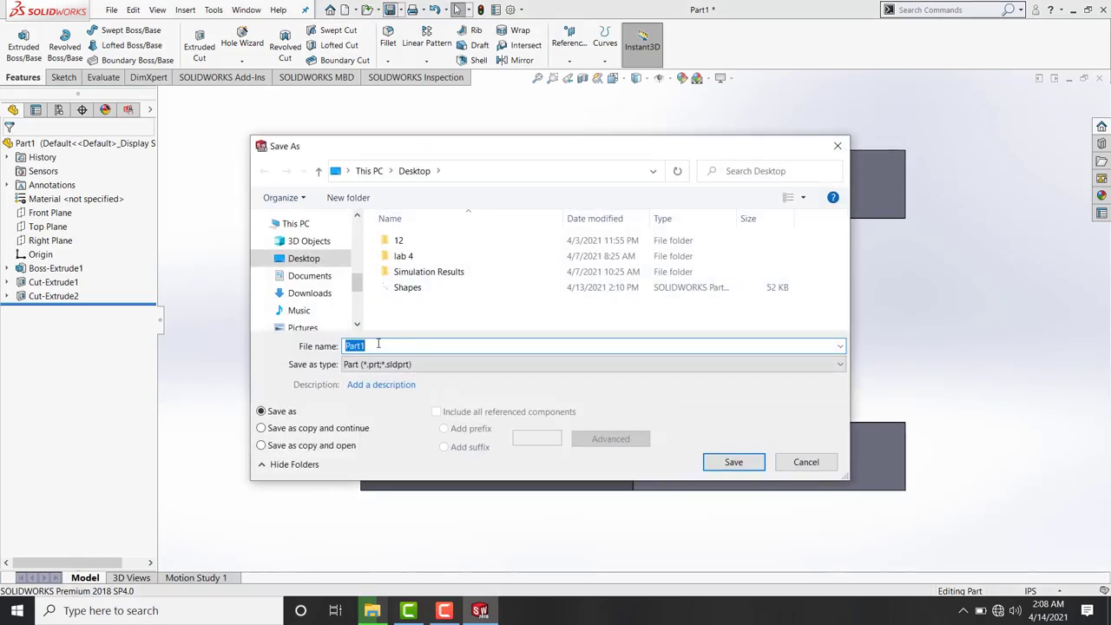
drag(378, 343, 321, 351)
text(NAVTT)
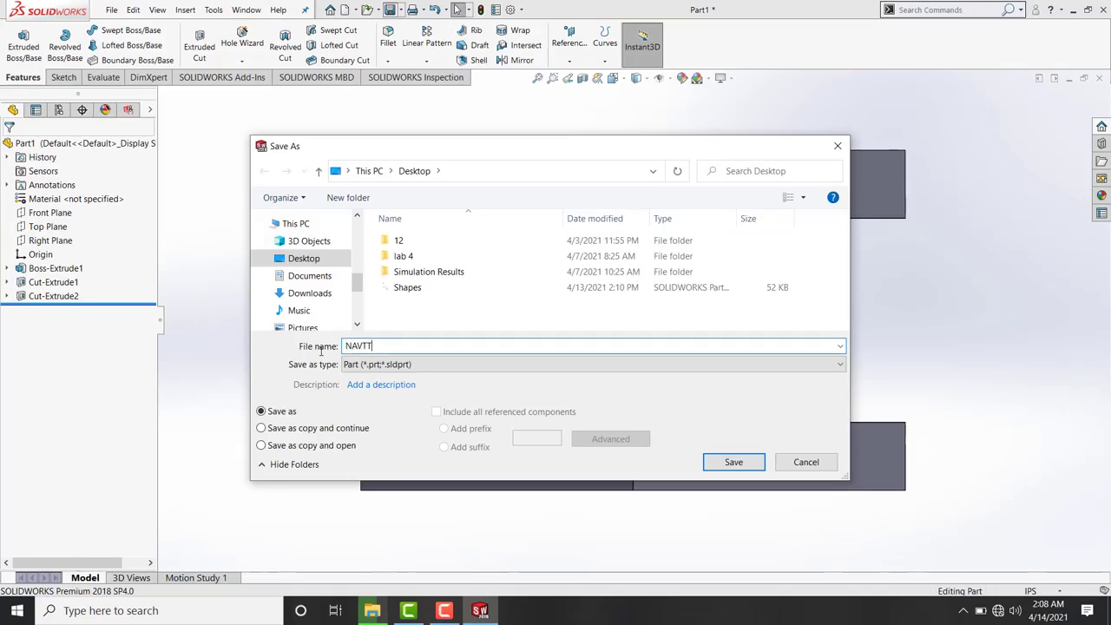
text(C EXERCISE 1)
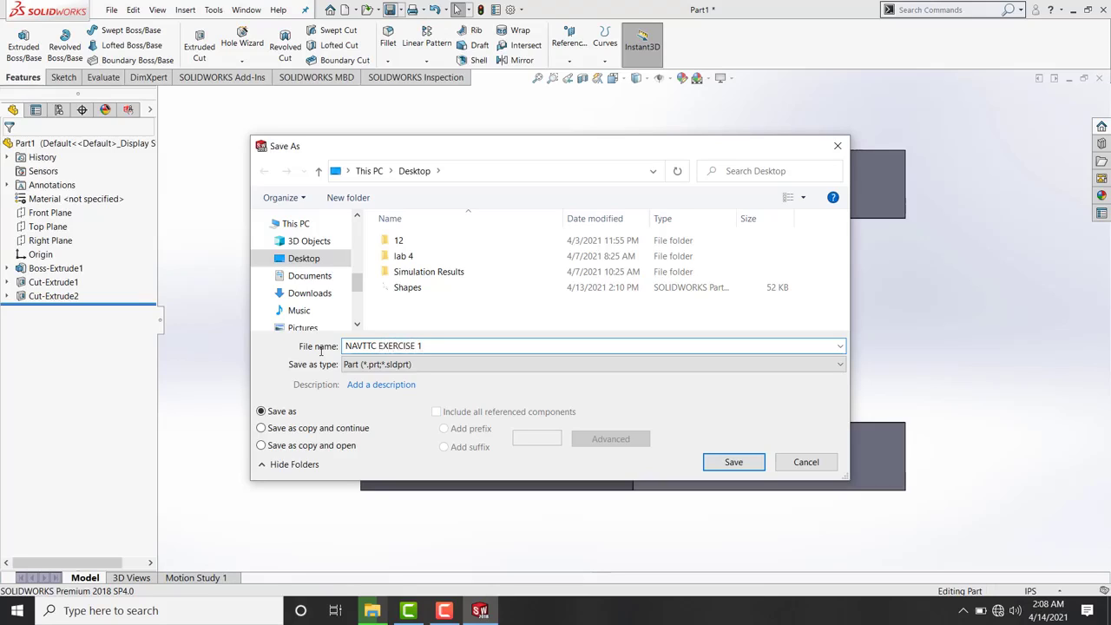
key(Return)
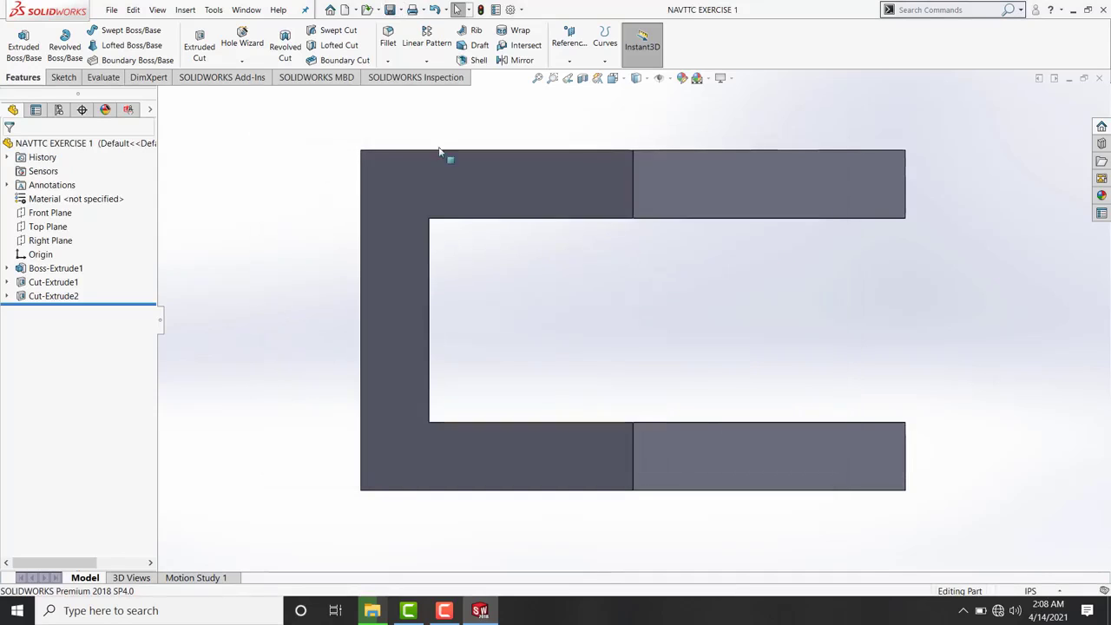
- Show the finished bracket in isometric view and choose a scene for its background
click(613, 78)
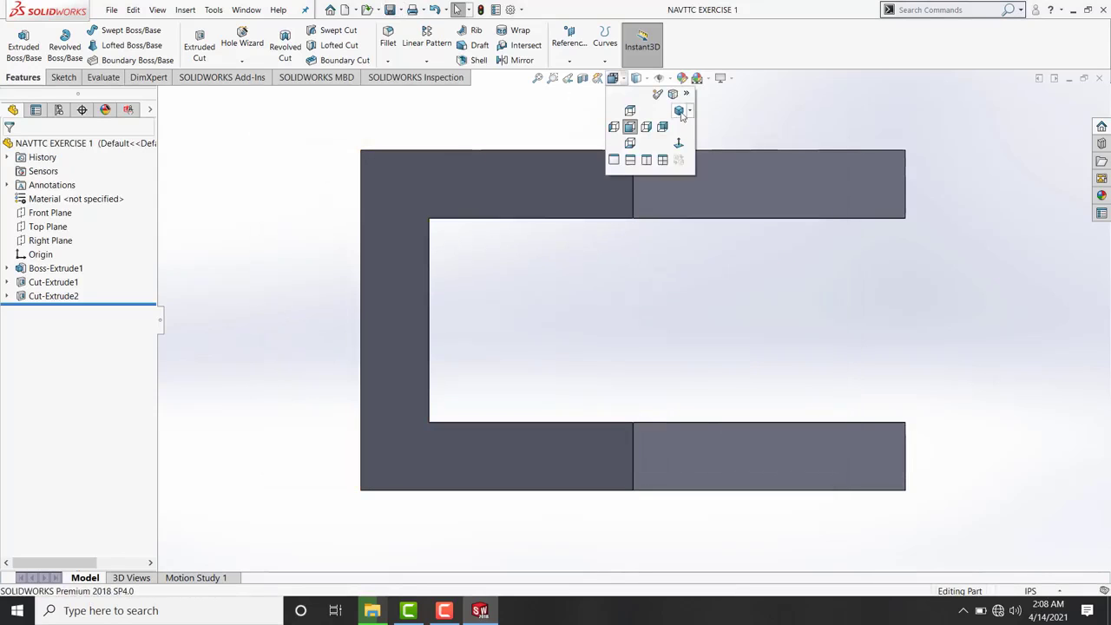
click(680, 111)
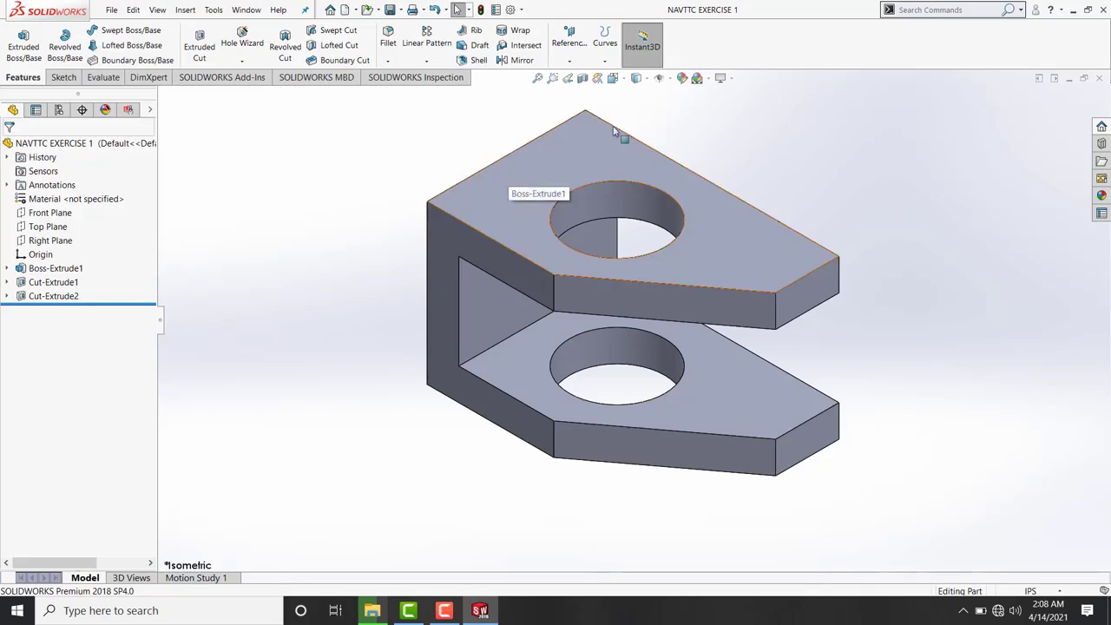
click(706, 79)
click(733, 110)
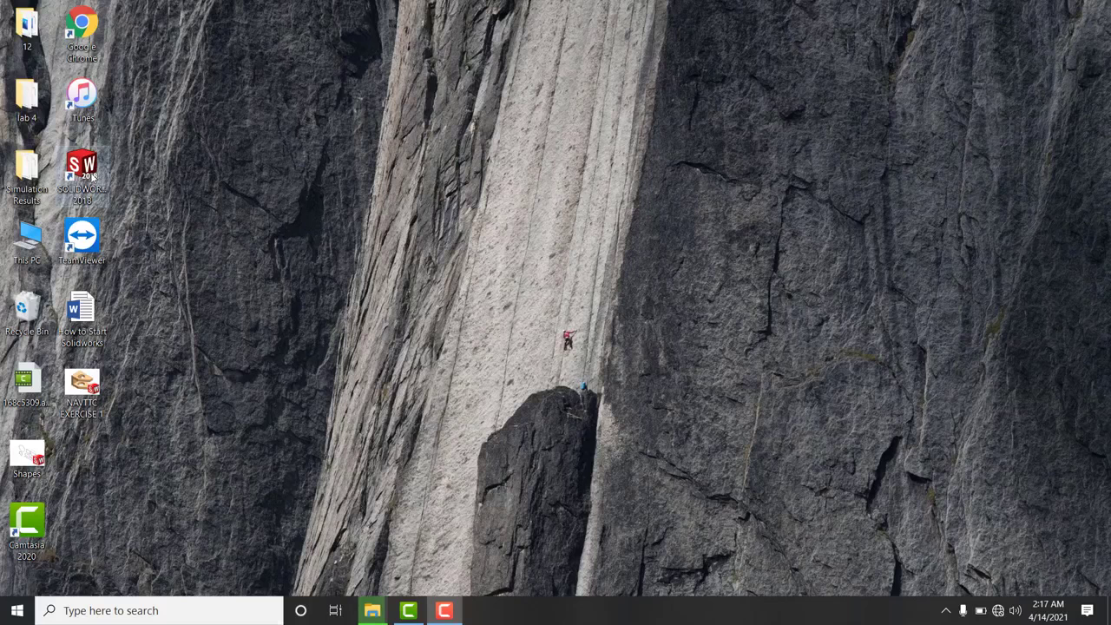
- Launch SOLIDWORKS 2018 and create a new part
double_click(90, 177)
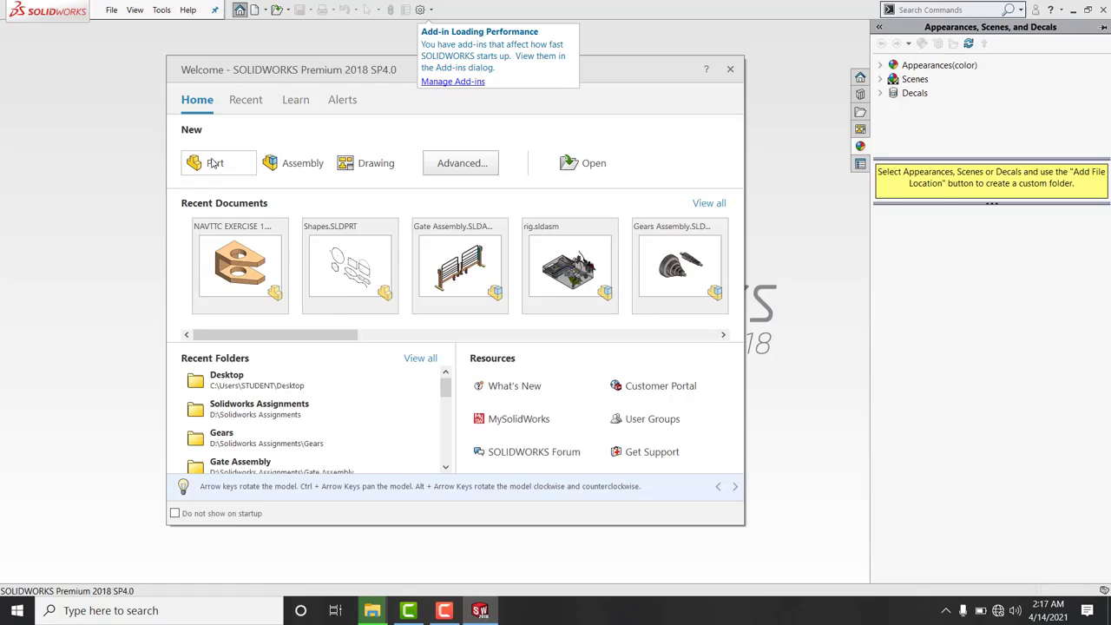
click(212, 163)
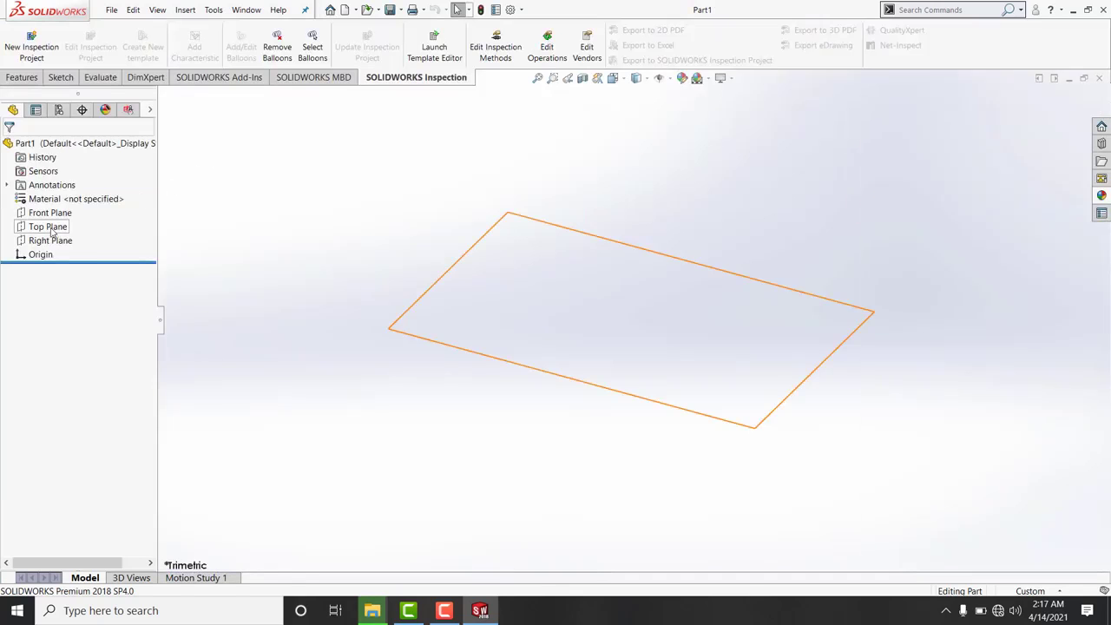
- Sketch a center rectangle about 3.72 in wide and 2.35 in high on the Top Plane, centred on the origin
click(54, 229)
click(62, 215)
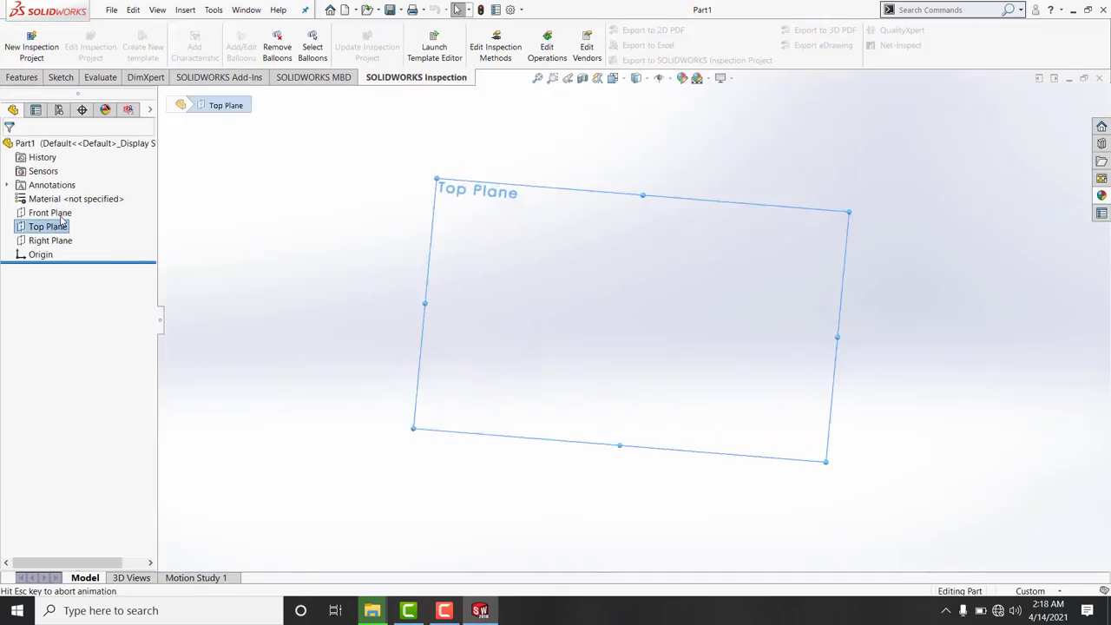
click(107, 45)
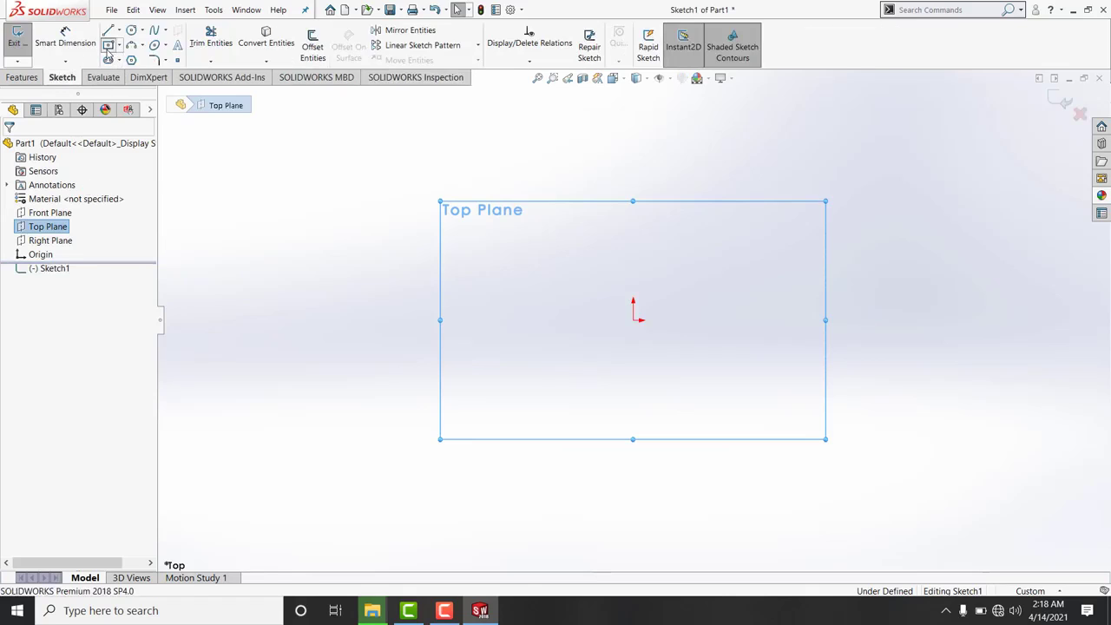
click(633, 319)
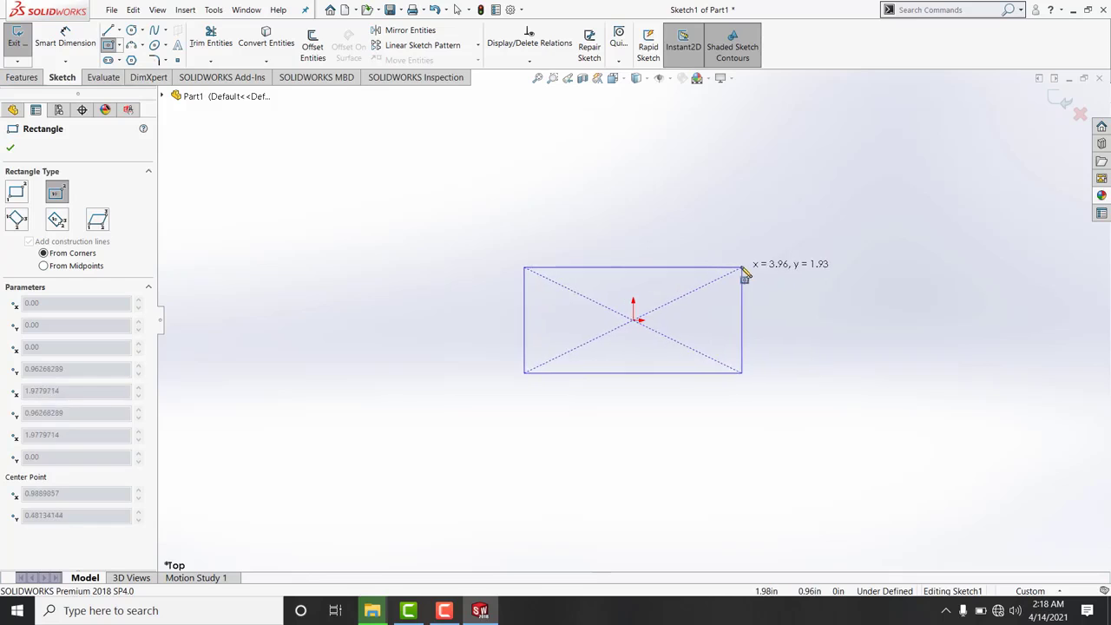
click(735, 257)
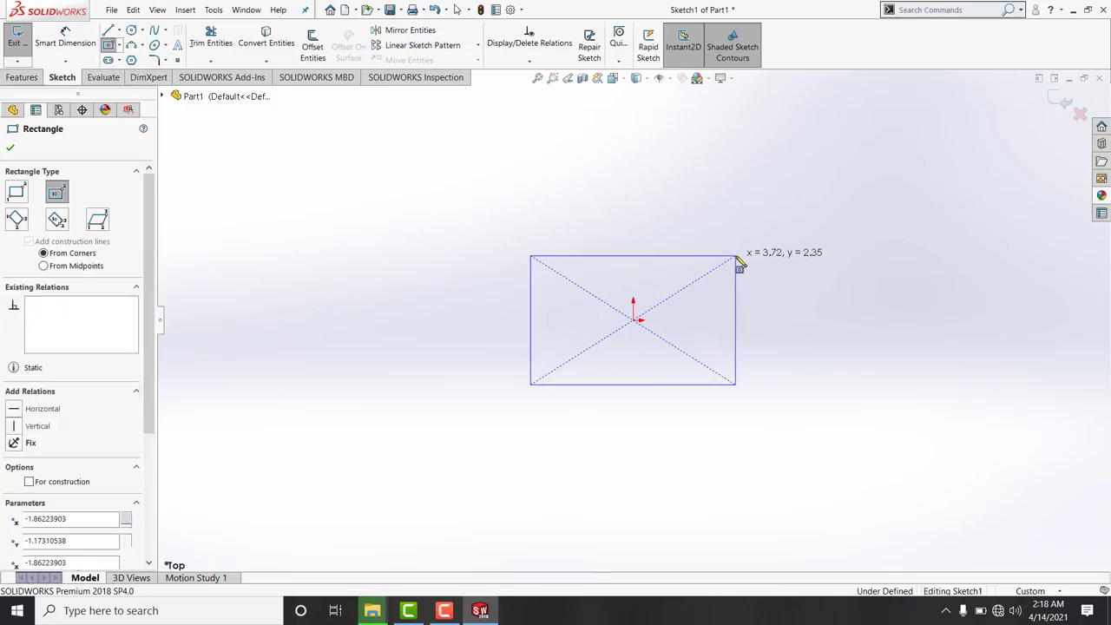
- Dimension the rectangle's left and top edges, setting the height to 3 in and the width to 4 in
click(65, 39)
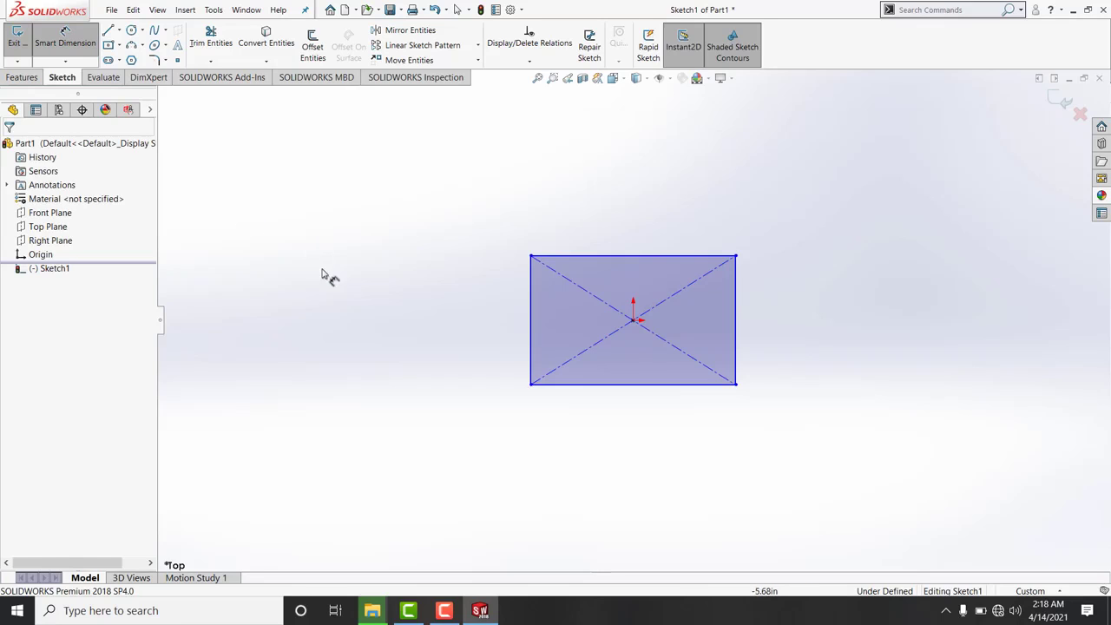
click(530, 321)
click(501, 319)
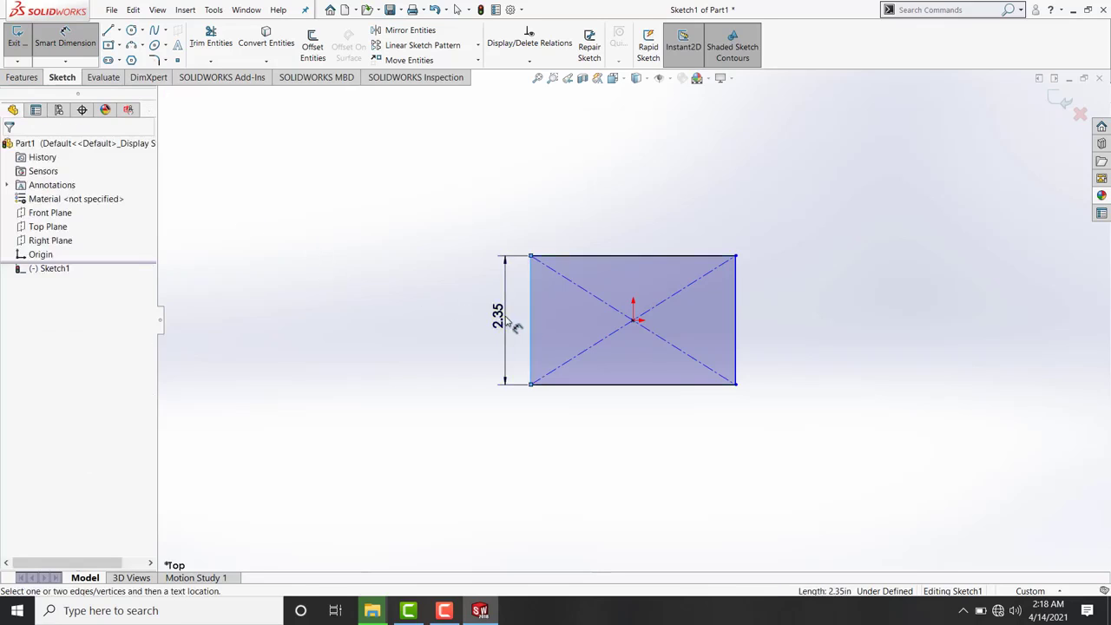
text(3)
key(Return)
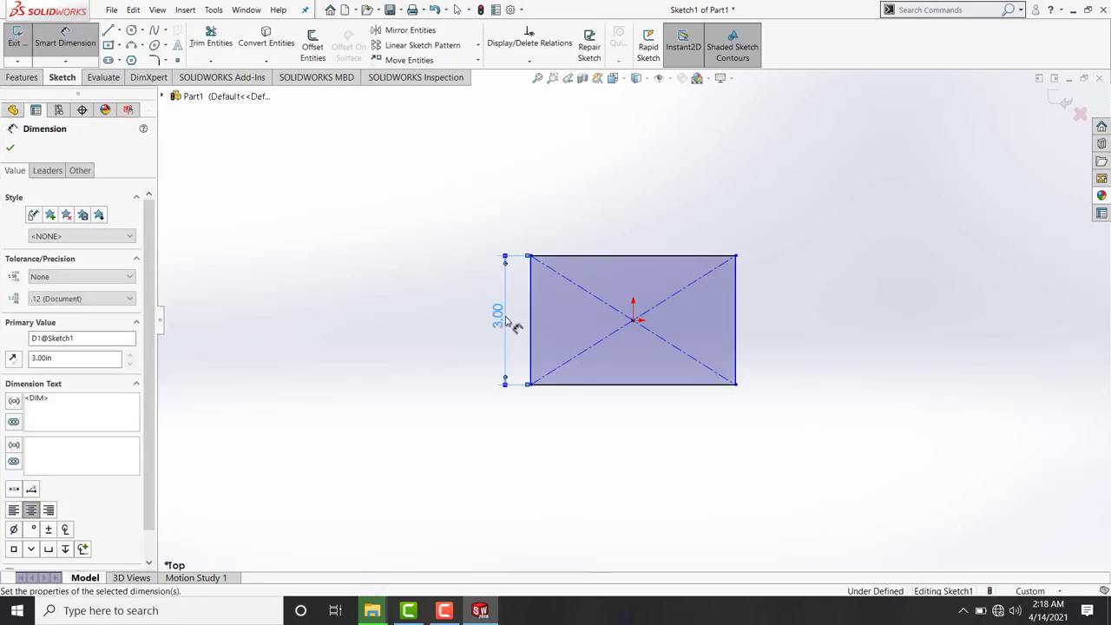
click(631, 257)
click(612, 249)
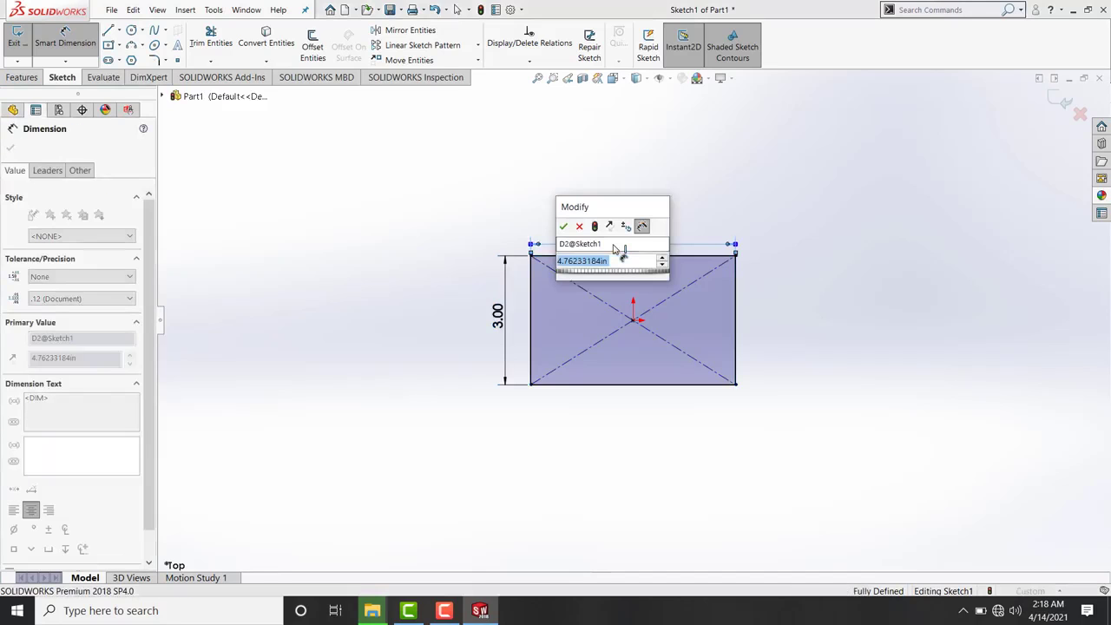
text(4)
key(Return)
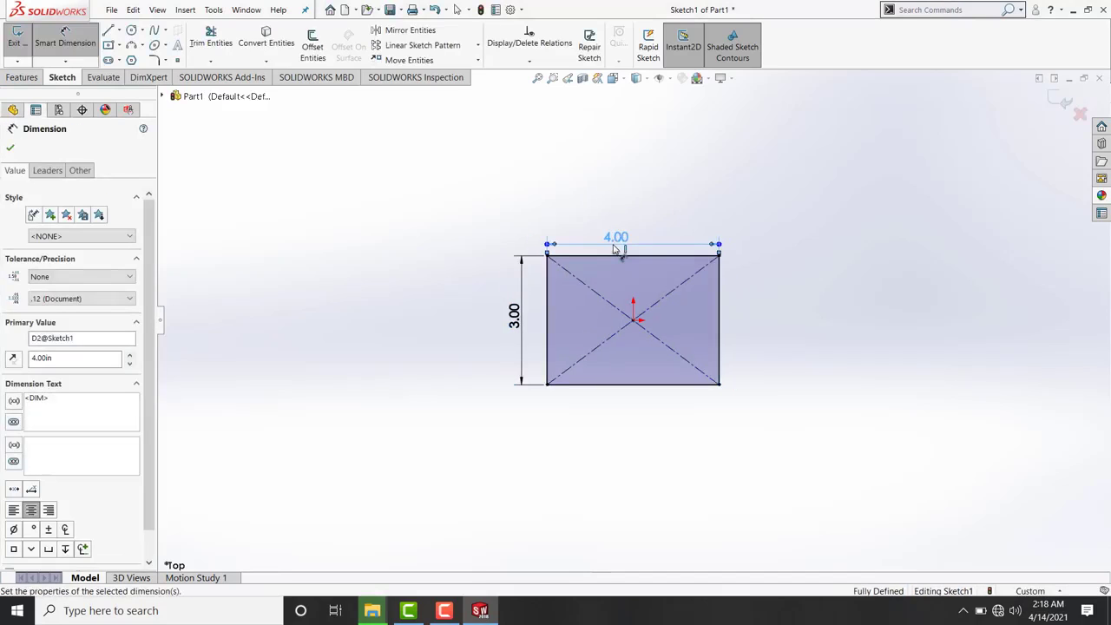
click(461, 201)
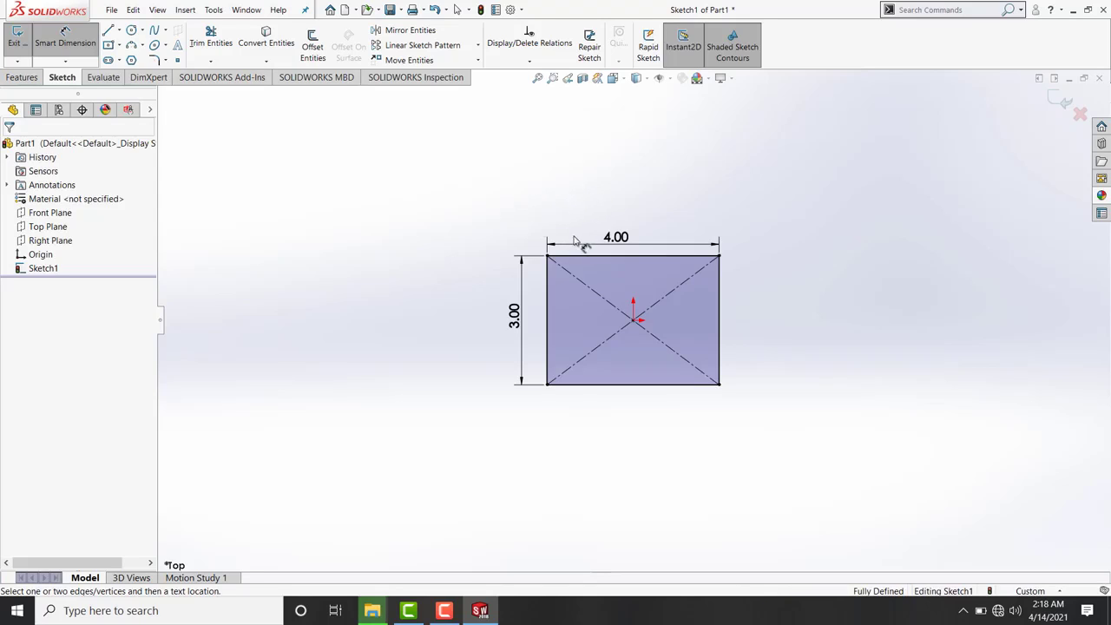
- Extrude the rectangle as a blind boss with a depth of 0.625 in
click(25, 77)
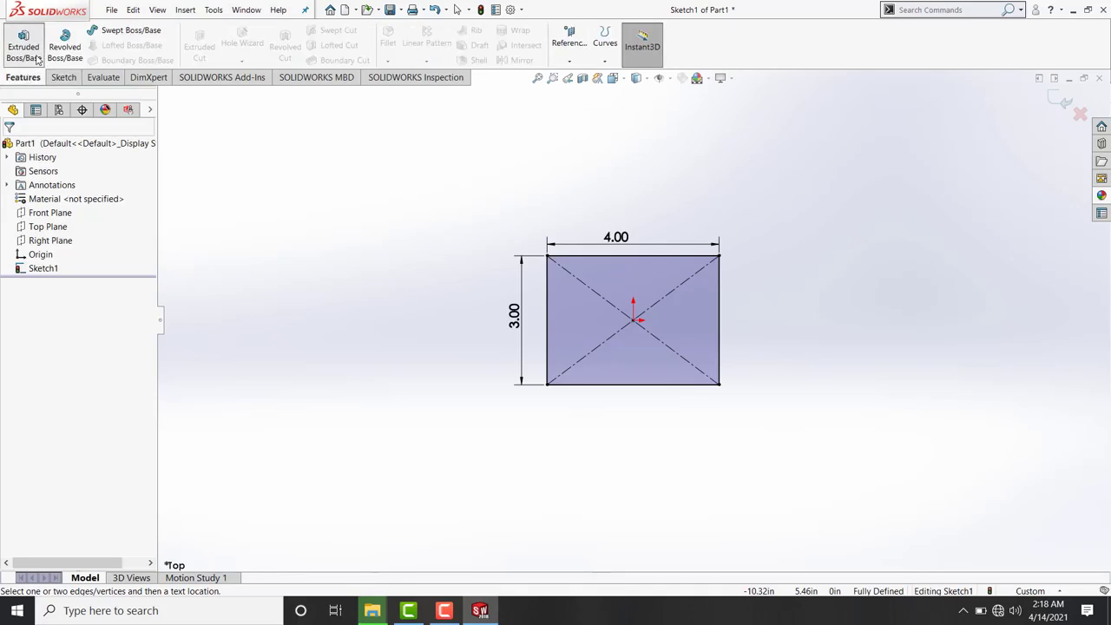
click(38, 58)
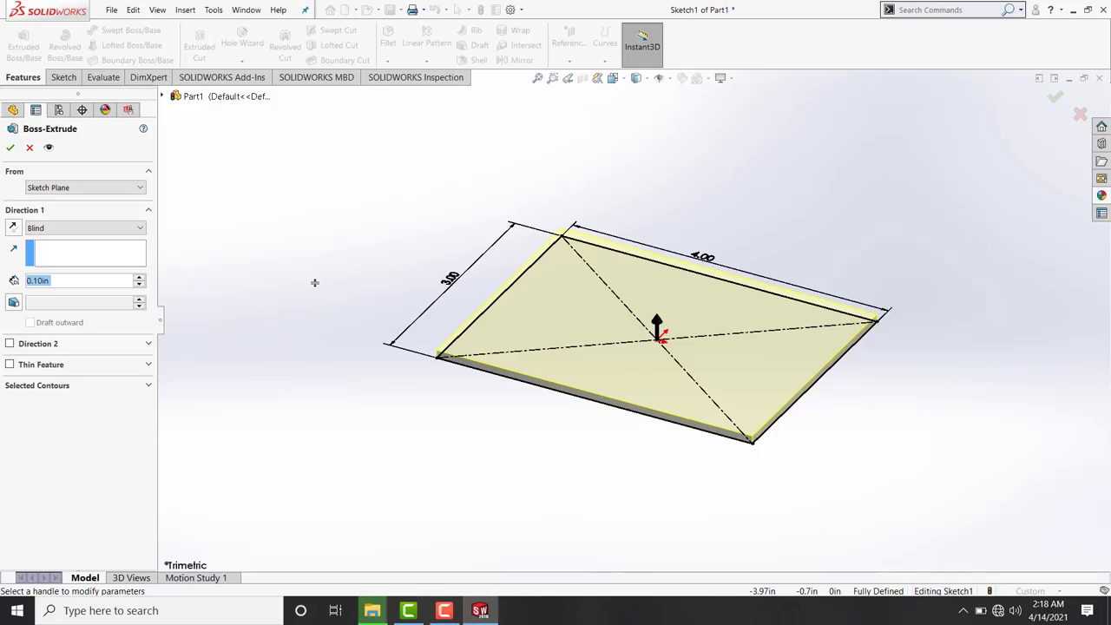
text(0.625)
key(Return)
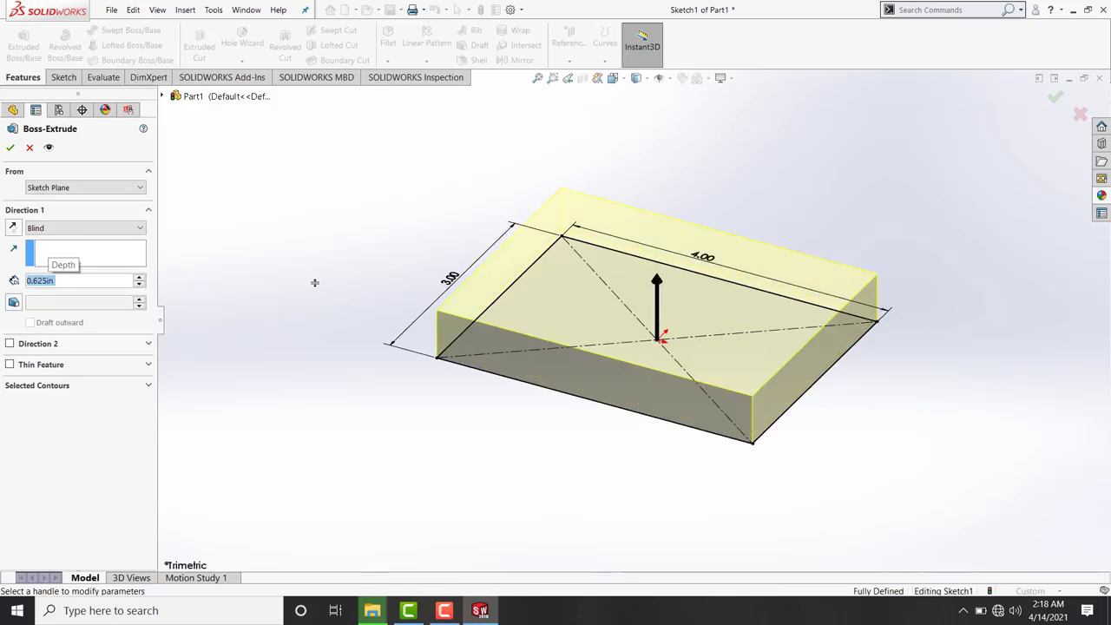
key(Return)
click(380, 239)
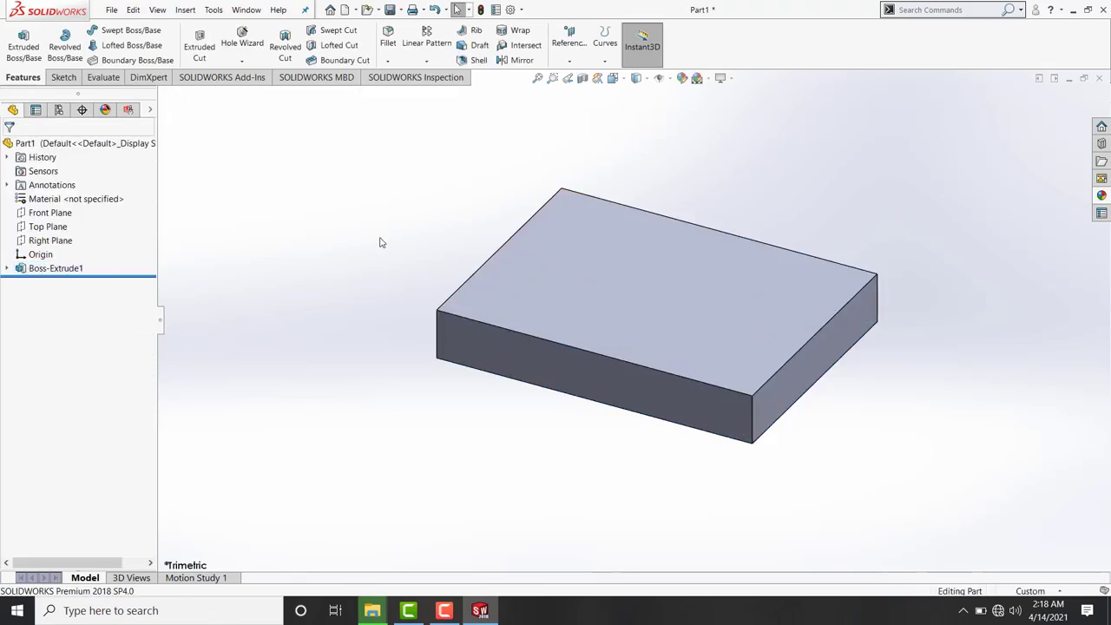
- Sketch a narrow upright center rectangle about 0.44 by 2.29 in on the block's top face, centred on the origin
click(619, 292)
click(665, 252)
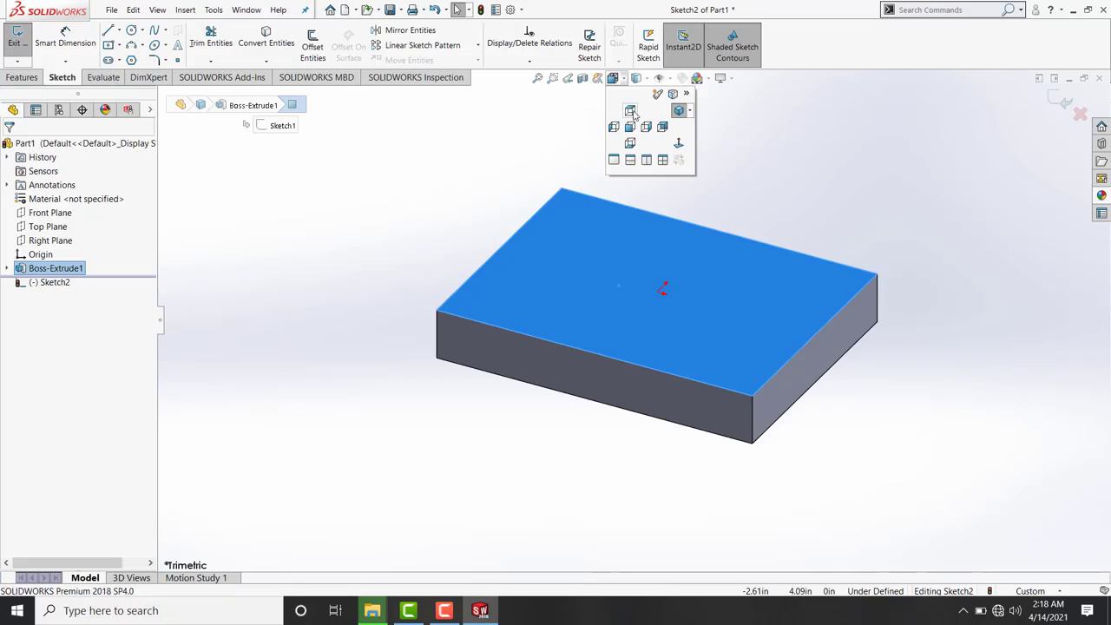
click(629, 110)
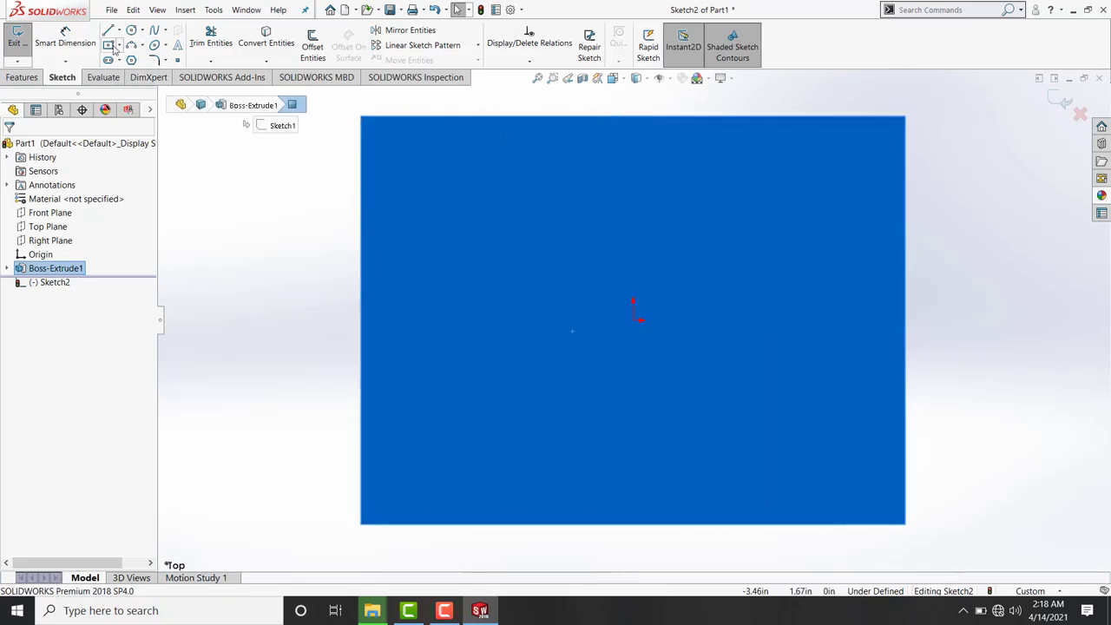
click(108, 45)
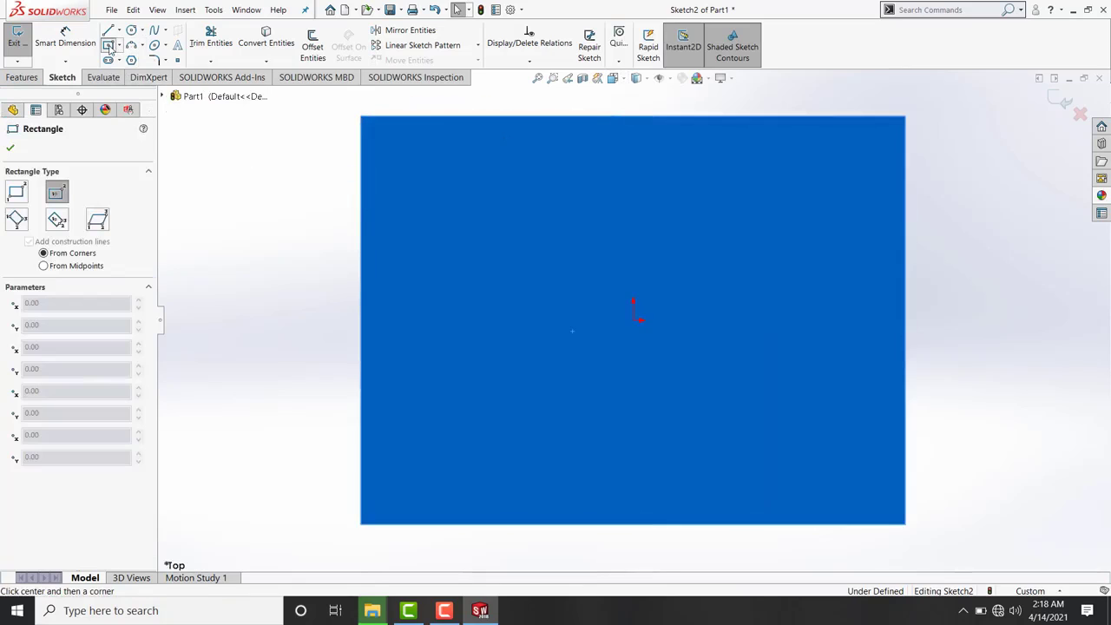
click(633, 320)
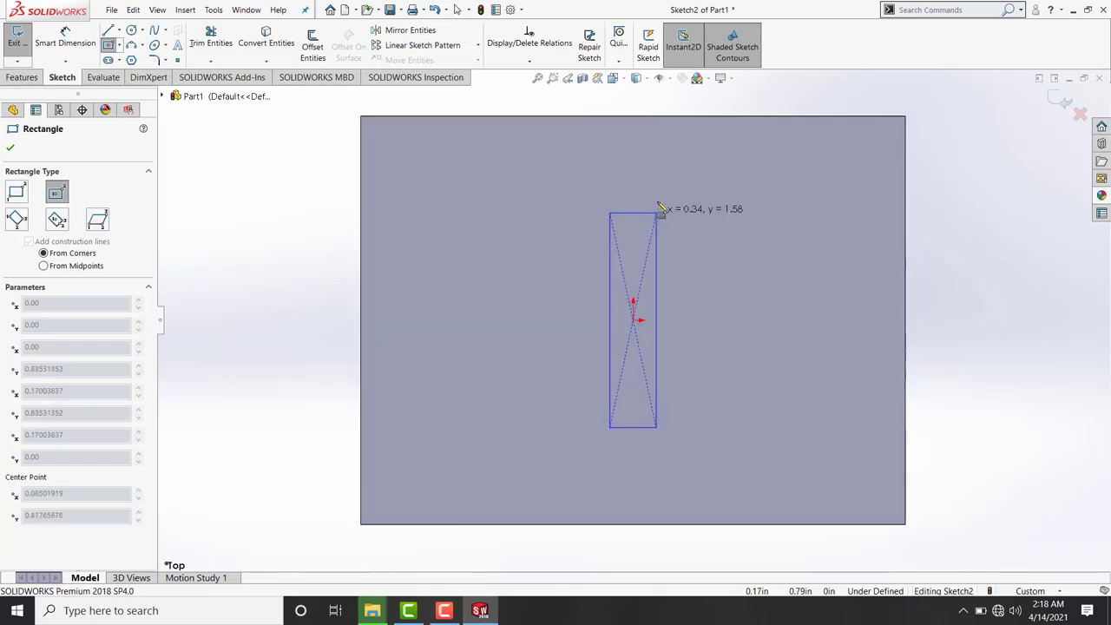
click(664, 164)
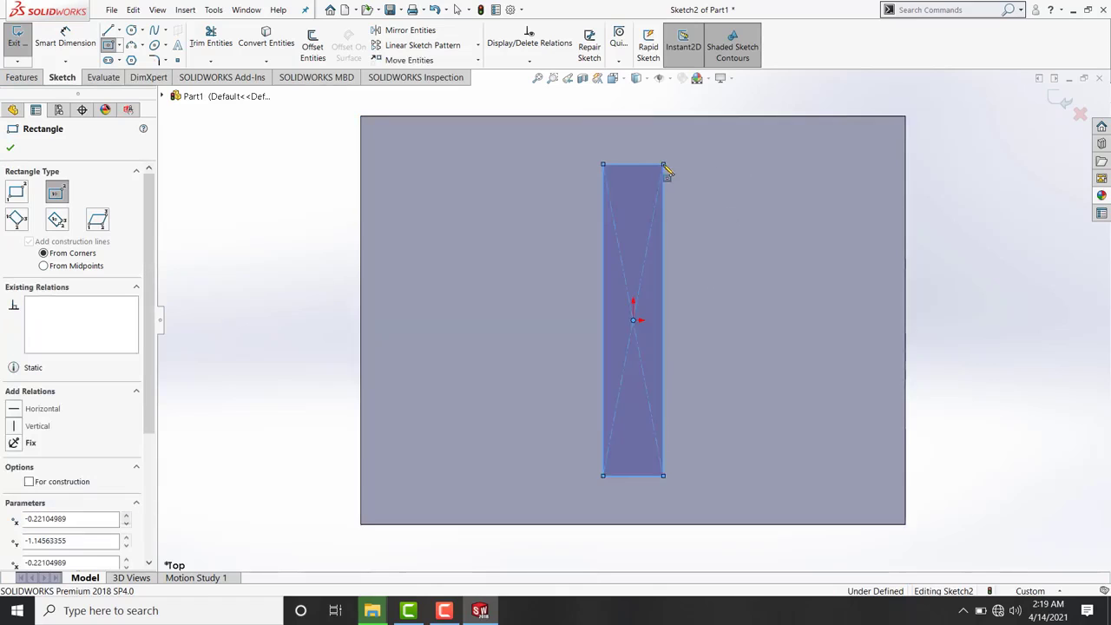
- Dimension the narrow rectangle, setting its length to 2.5 in and its width to 0.5 in
click(83, 49)
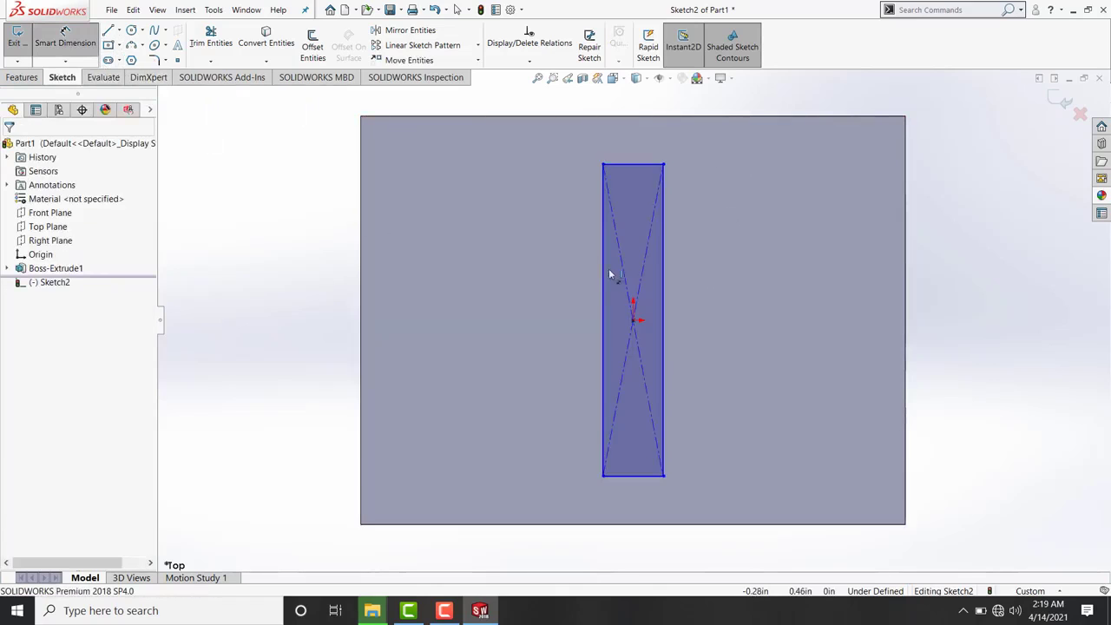
click(606, 301)
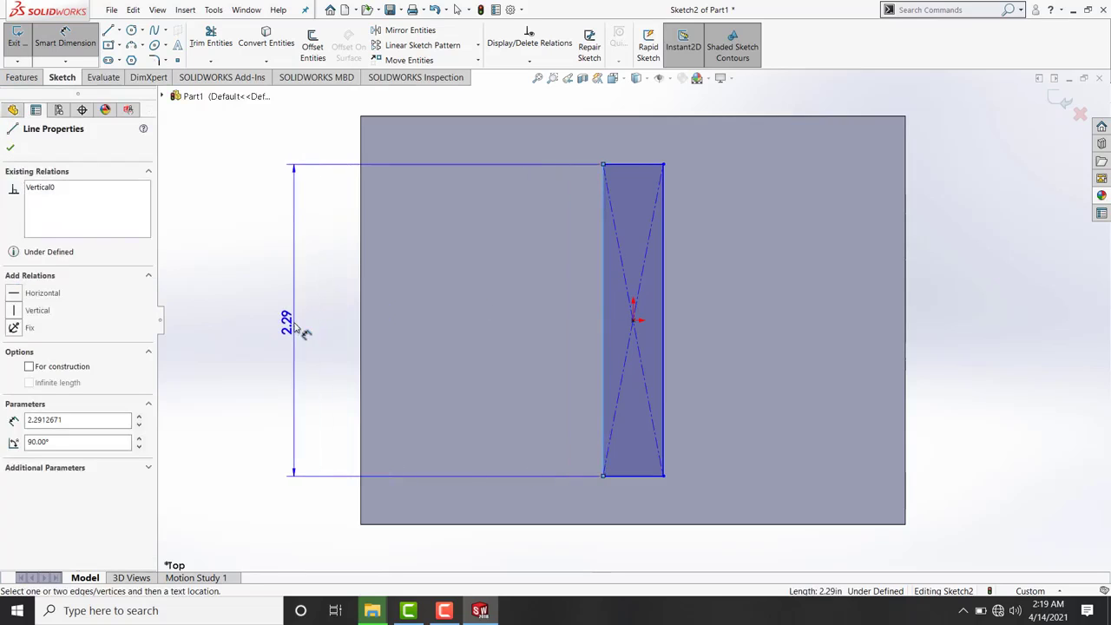
click(295, 323)
text(2.5)
key(Return)
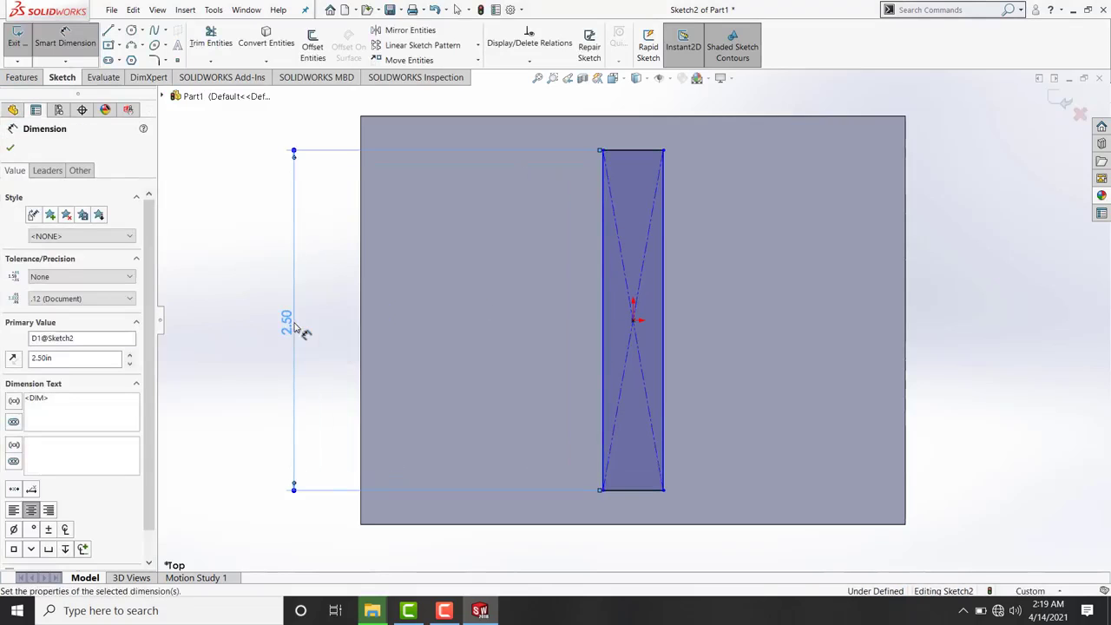
click(217, 319)
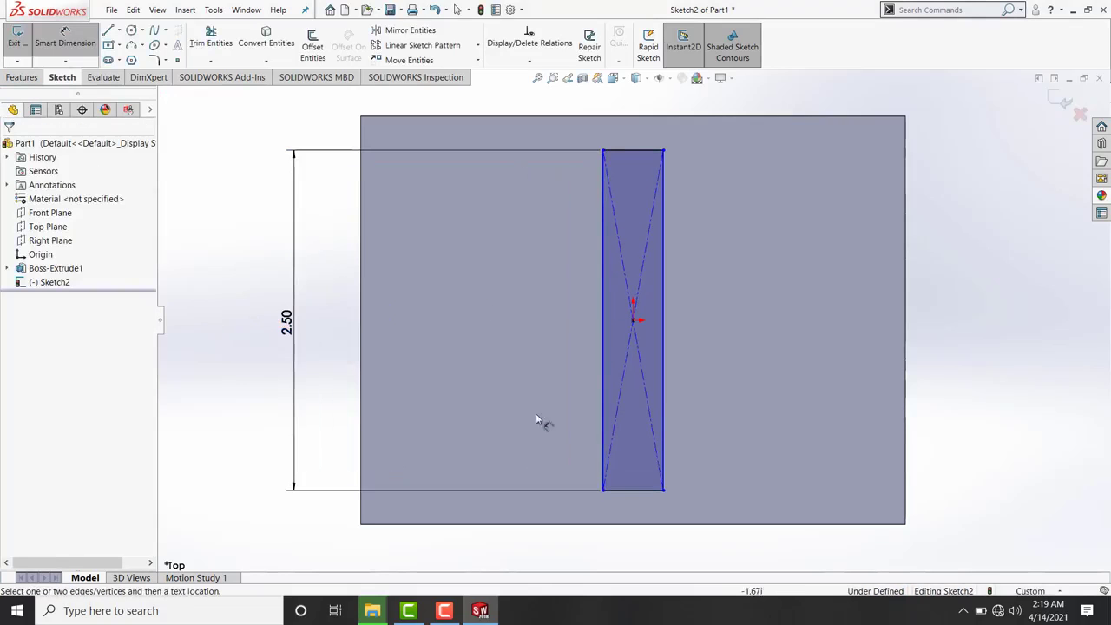
click(639, 491)
click(648, 558)
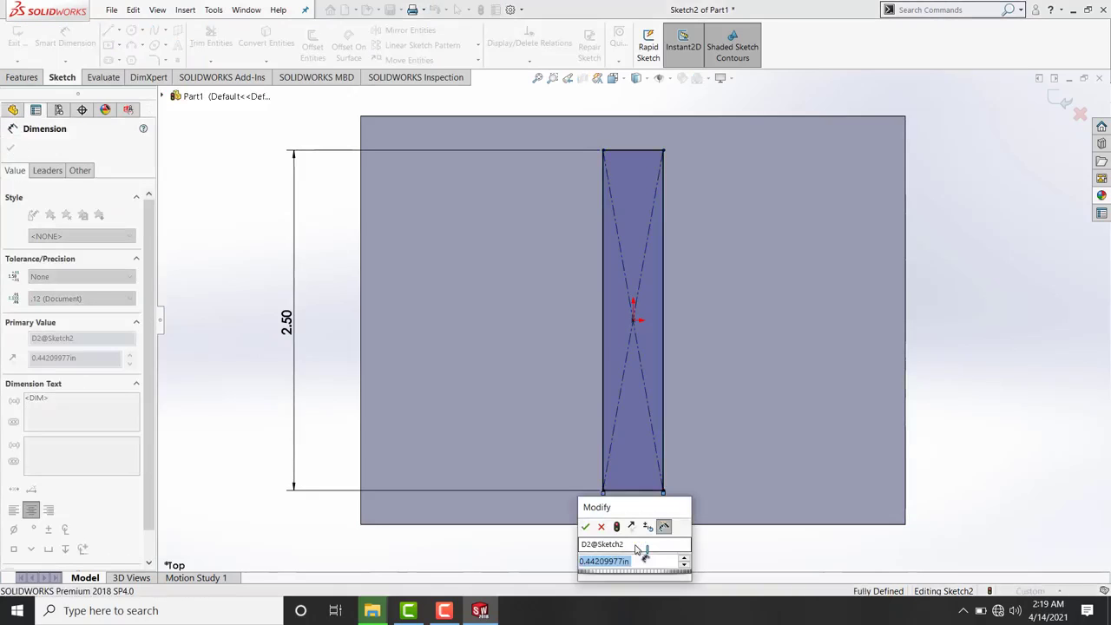
text(.44)
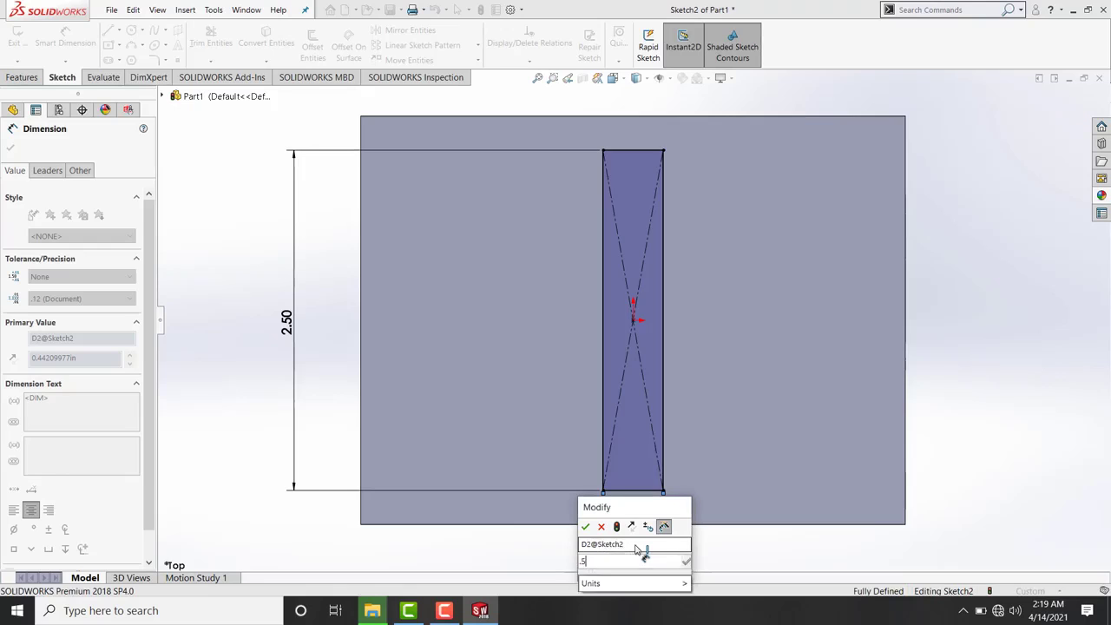
key(Return)
click(322, 532)
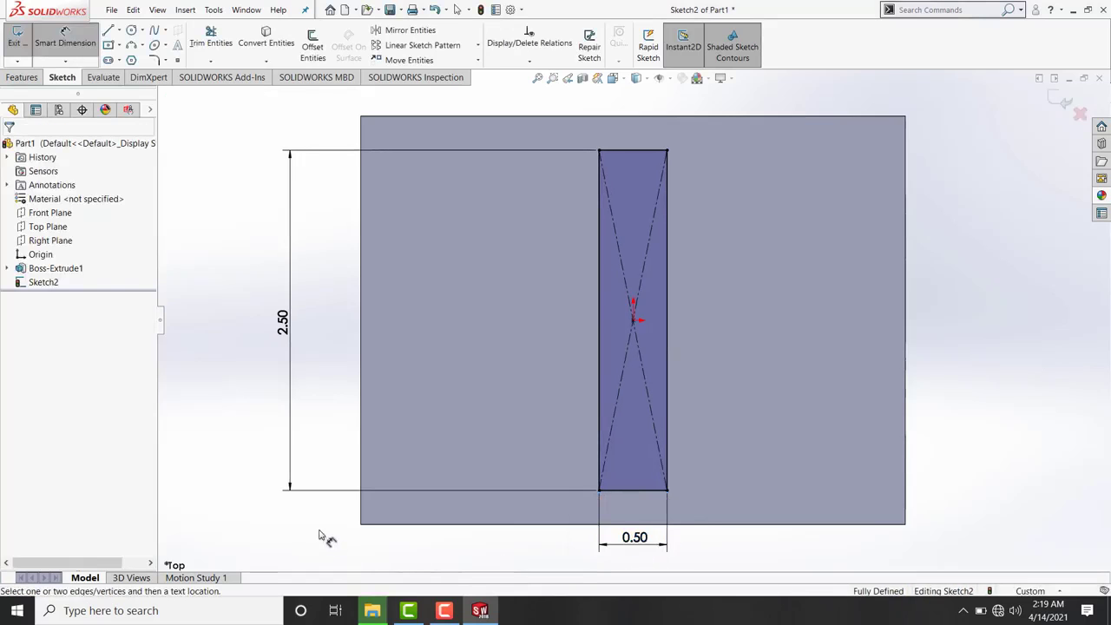
- Extrude the narrow rectangle 2 in upward as a blind boss merged with the base block
click(22, 78)
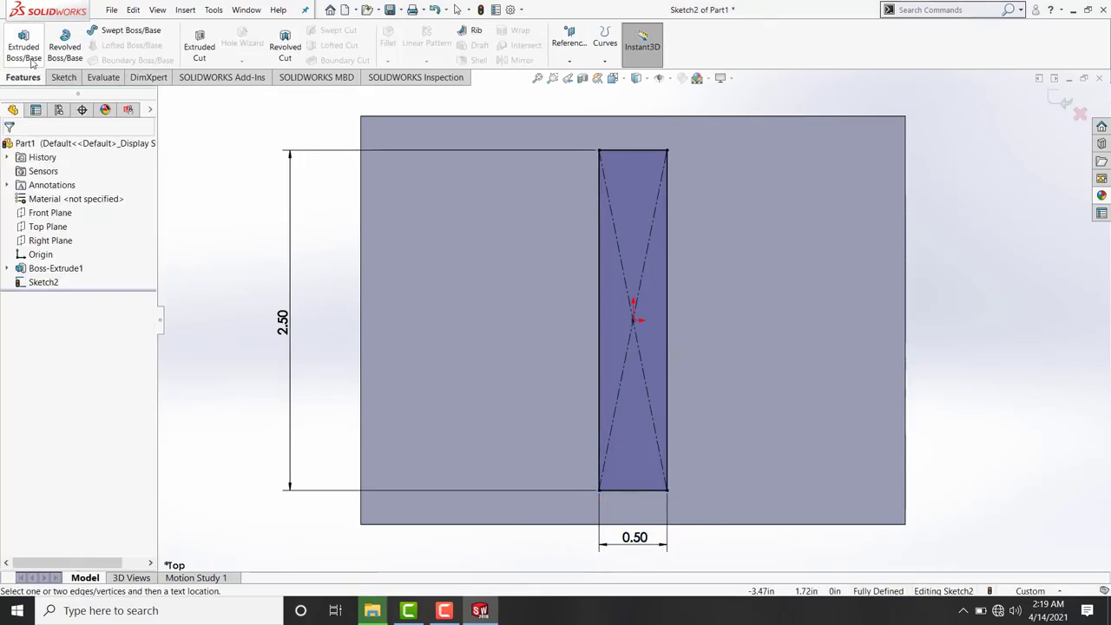
click(31, 62)
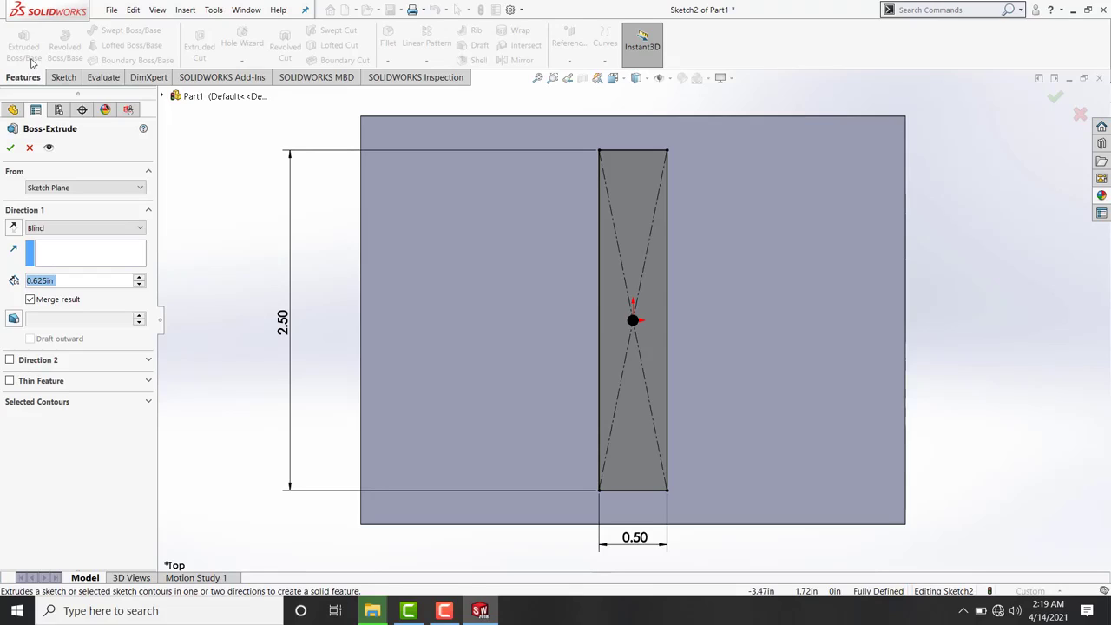
text(2)
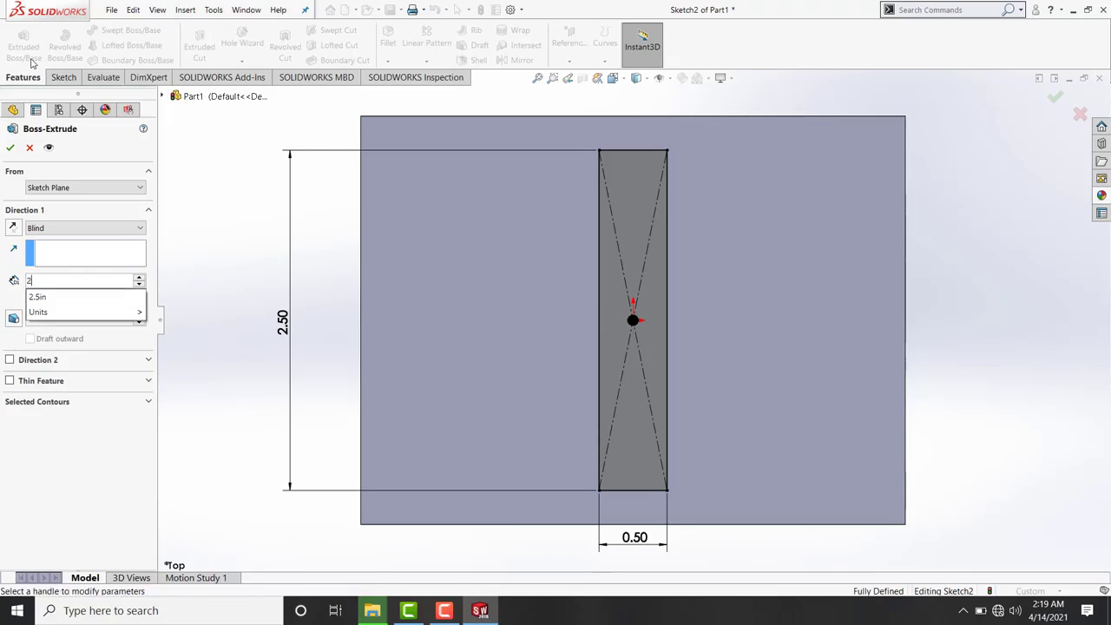
key(Return)
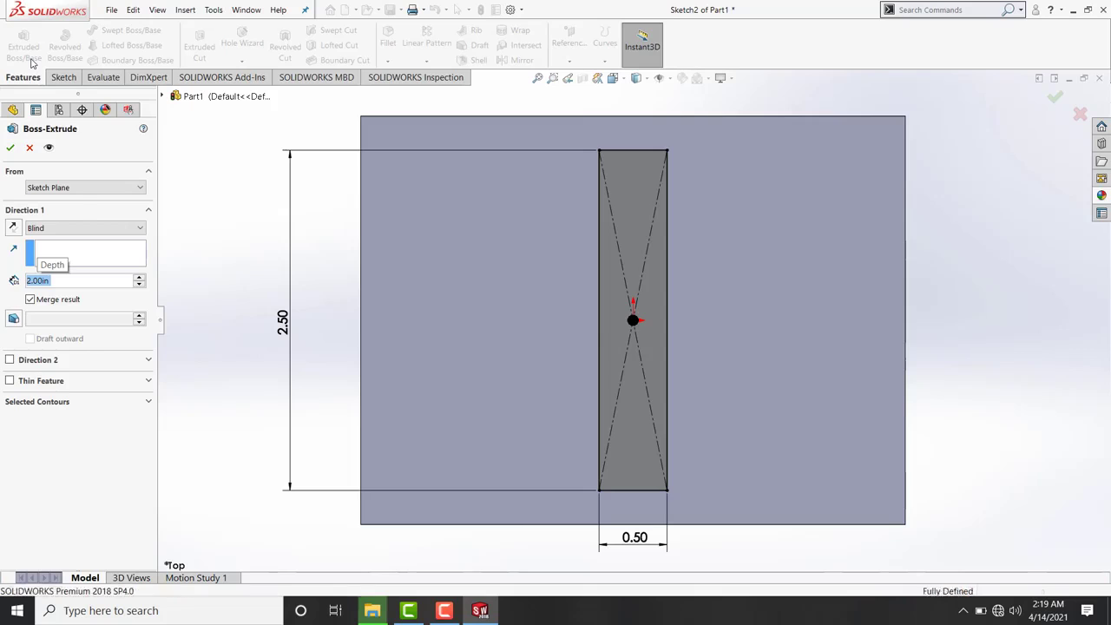
key(Return)
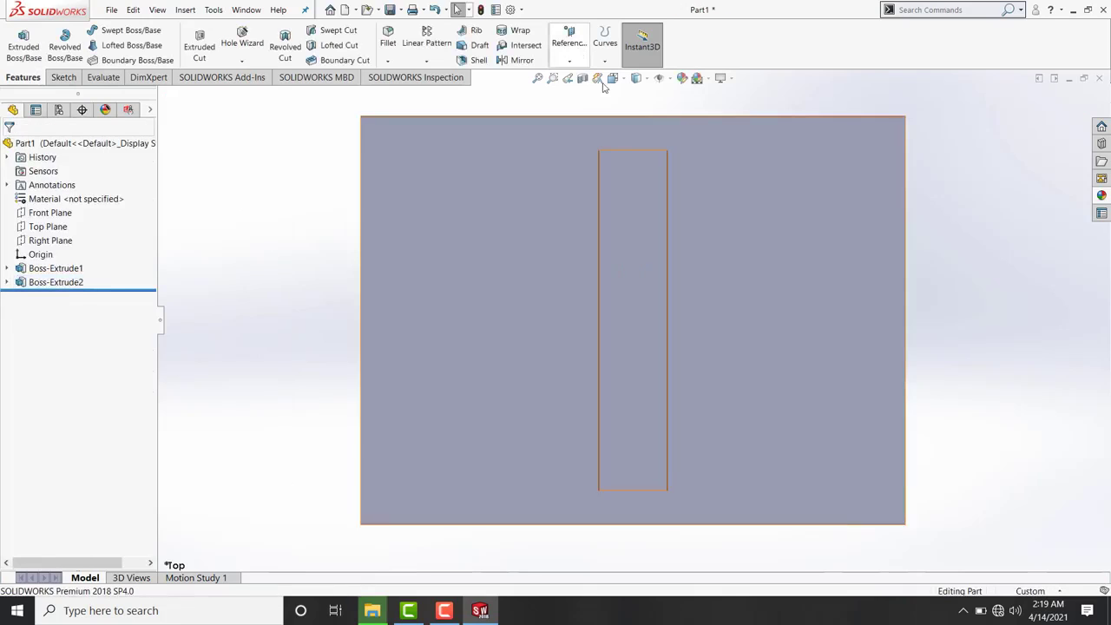
- Sketch a corner rectangle about 0.26 by 0.13 in on the base block's front face, resting on its bottom edge right of the origin
click(612, 78)
click(679, 111)
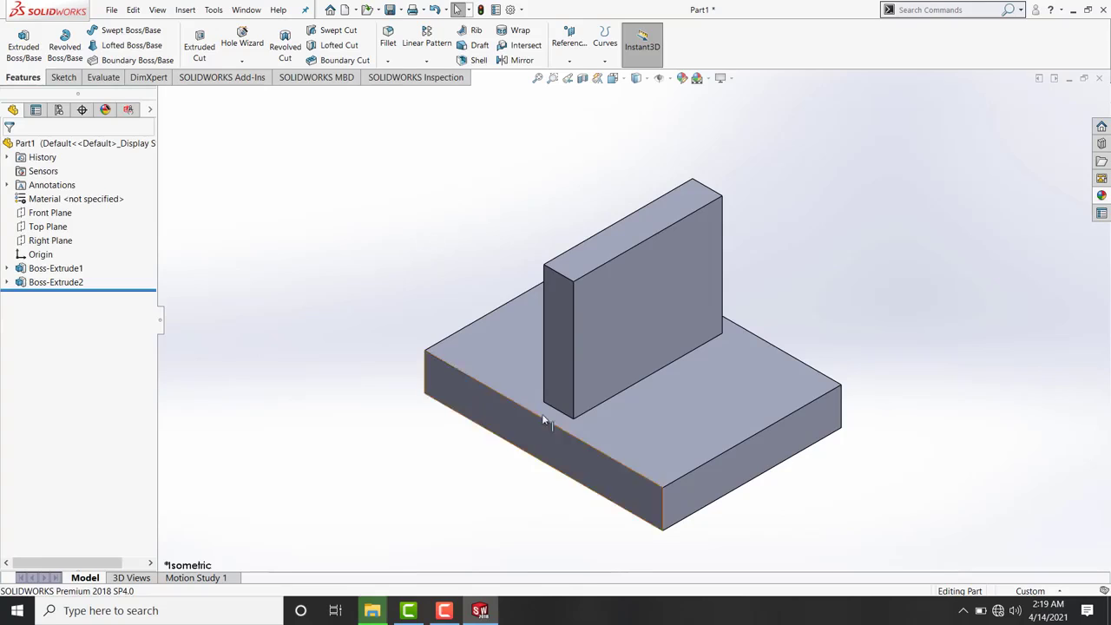
click(588, 468)
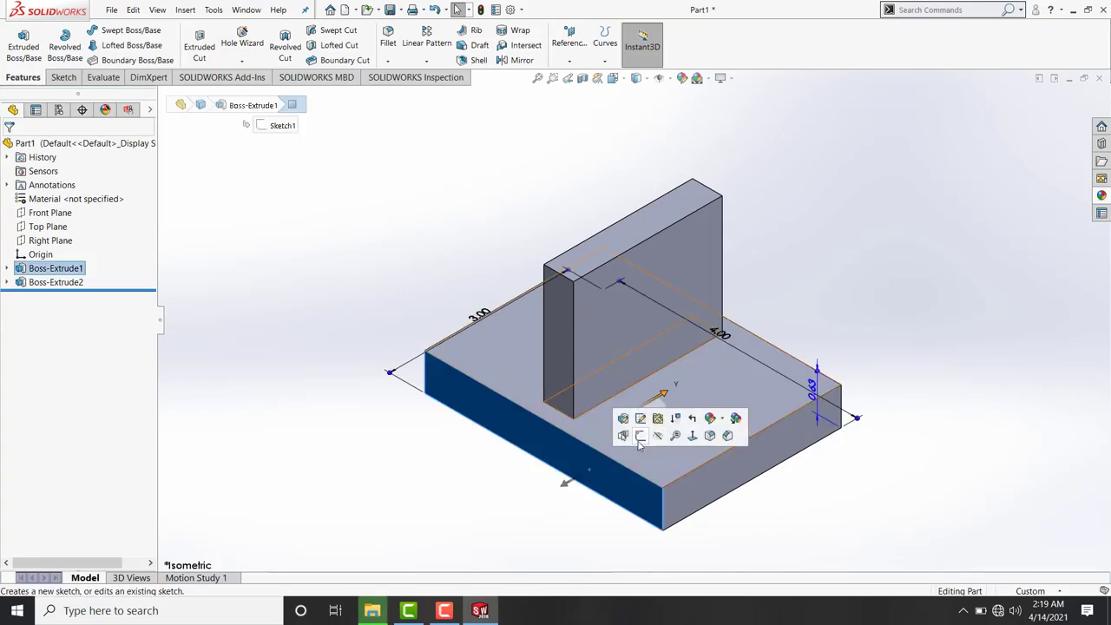
click(638, 446)
click(612, 78)
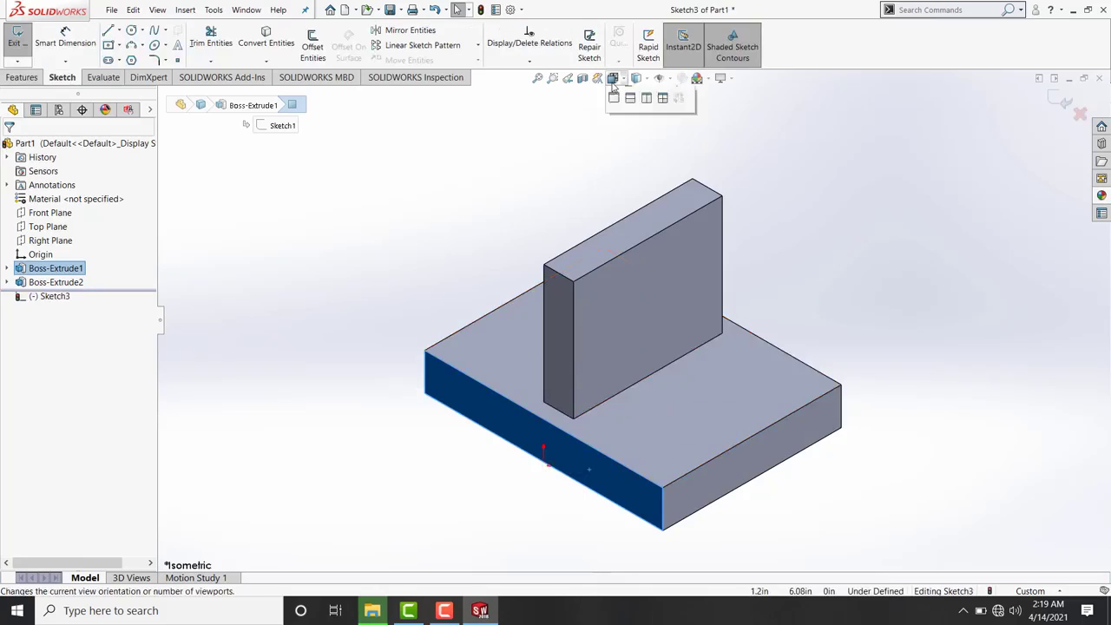
click(677, 147)
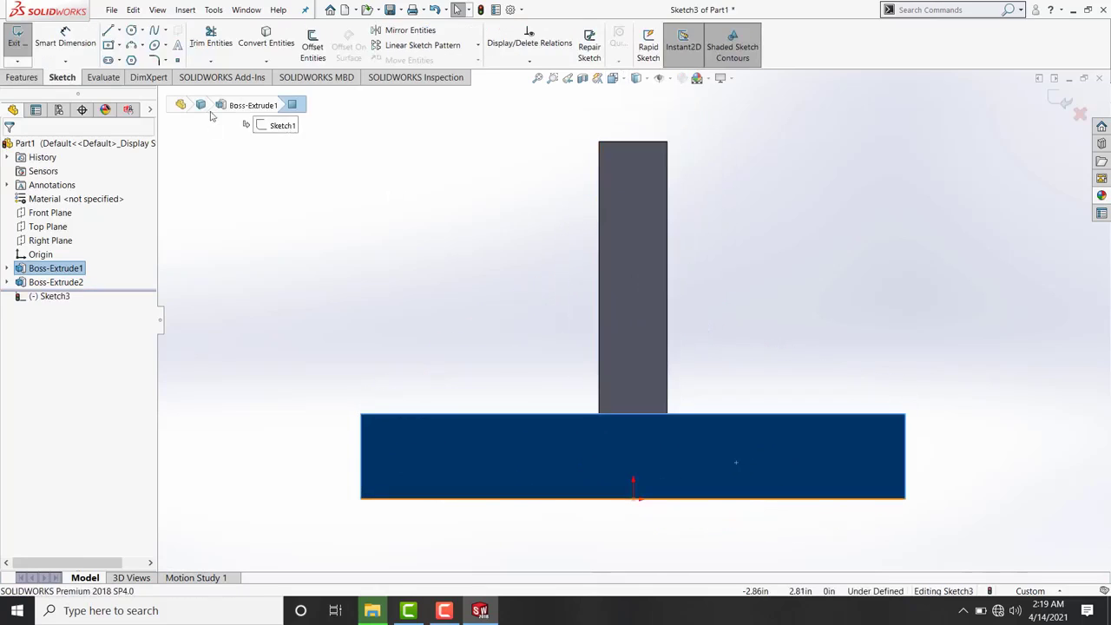
click(108, 45)
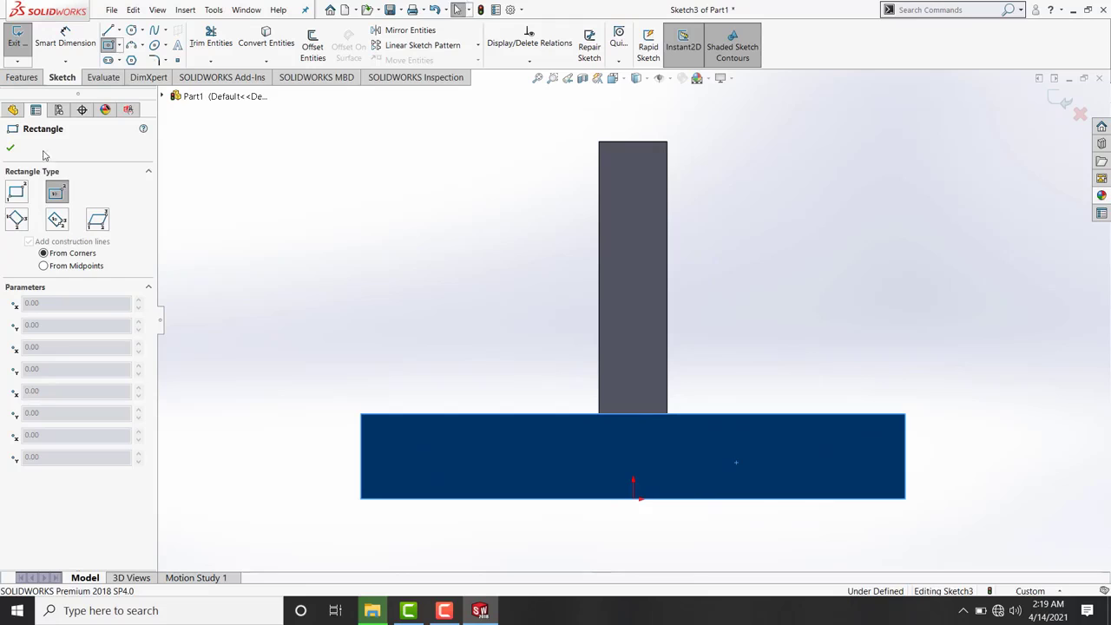
click(16, 194)
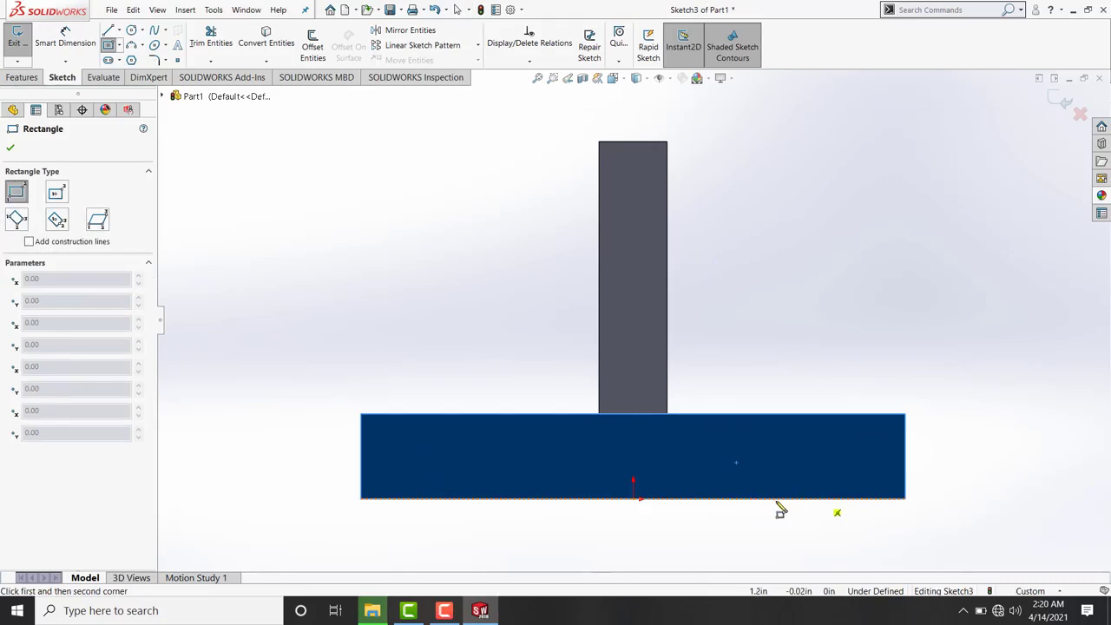
click(748, 500)
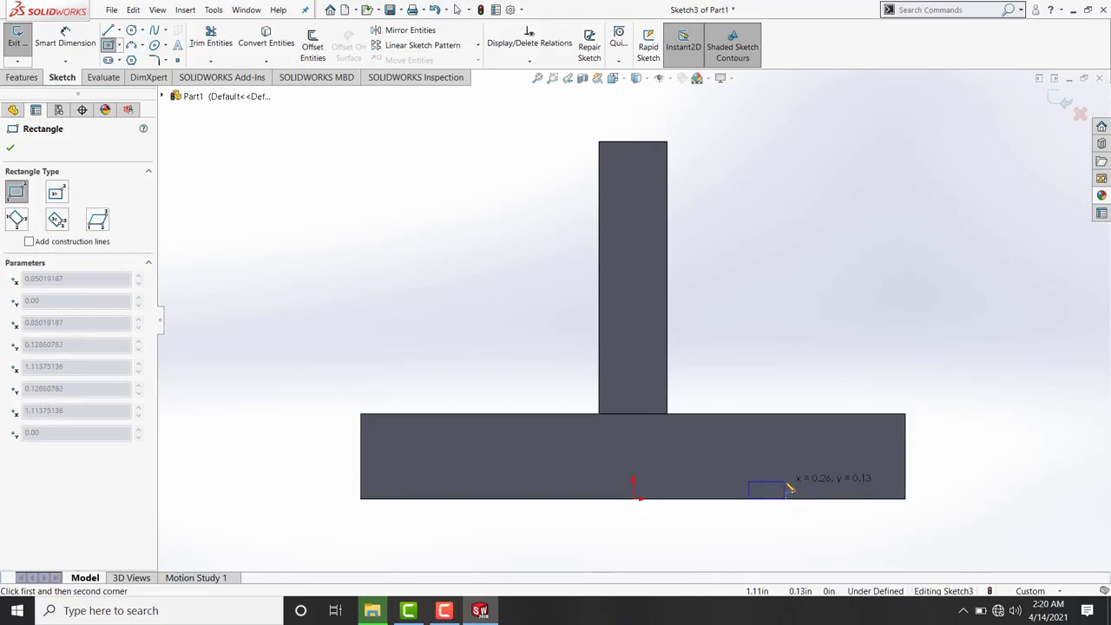
click(785, 482)
- Dimension the small rectangle on the front face, setting its height to 0.2 in and its width to 0.25 in
click(63, 46)
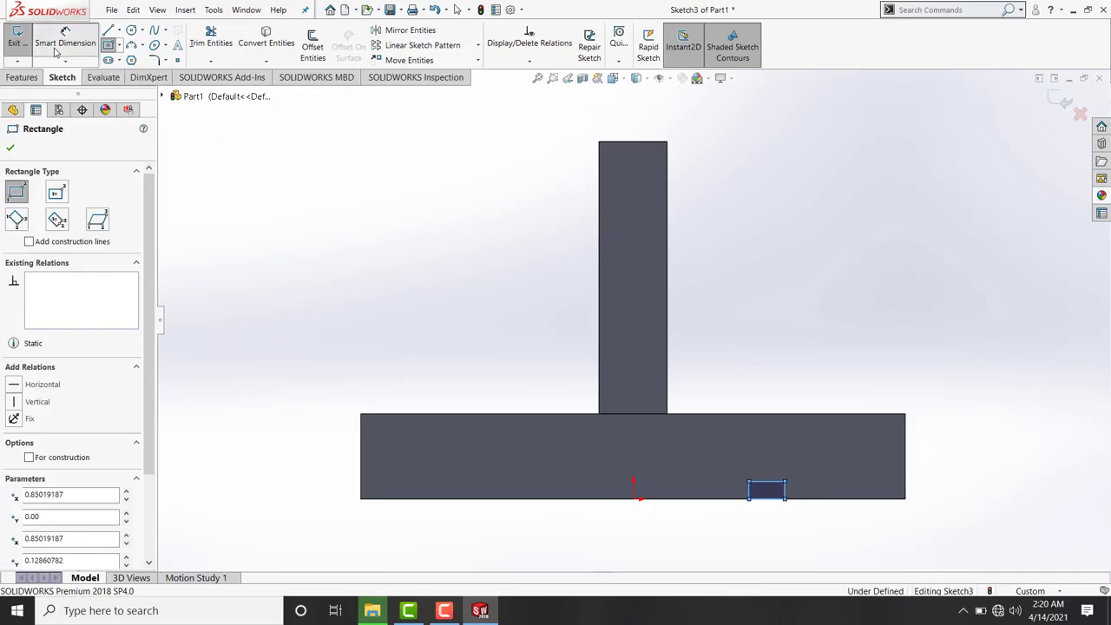
click(786, 491)
click(806, 521)
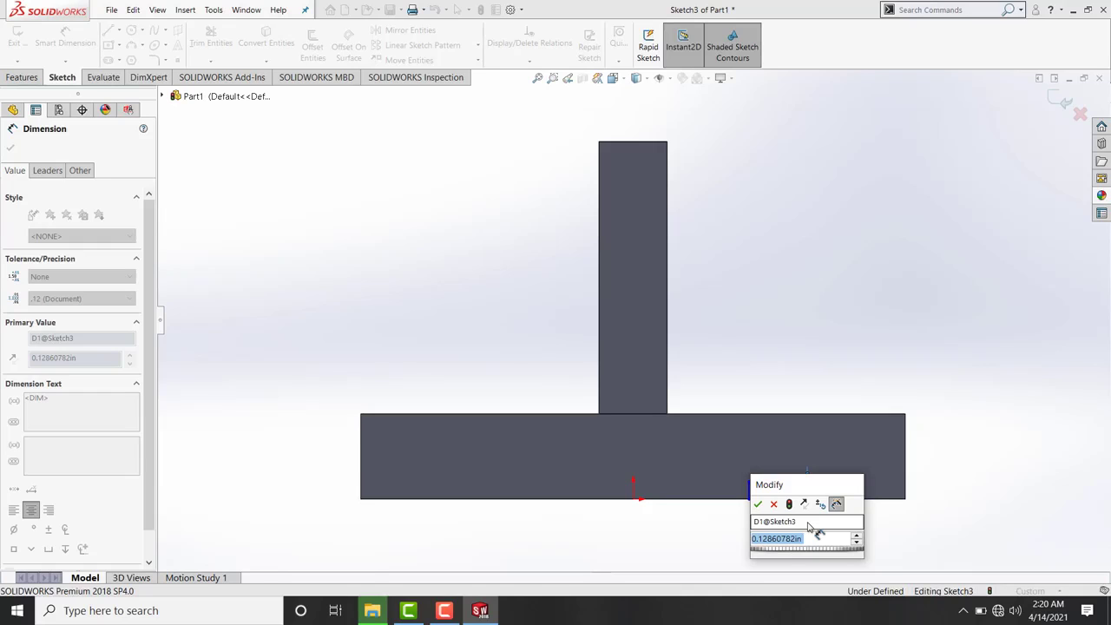
text(0.2)
key(Return)
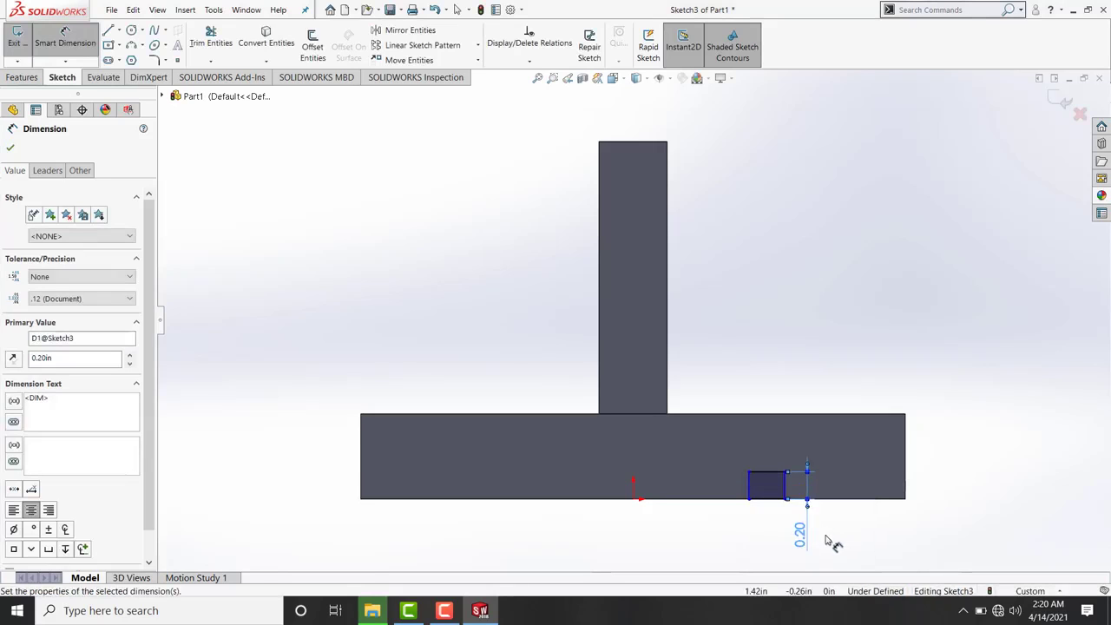
click(770, 499)
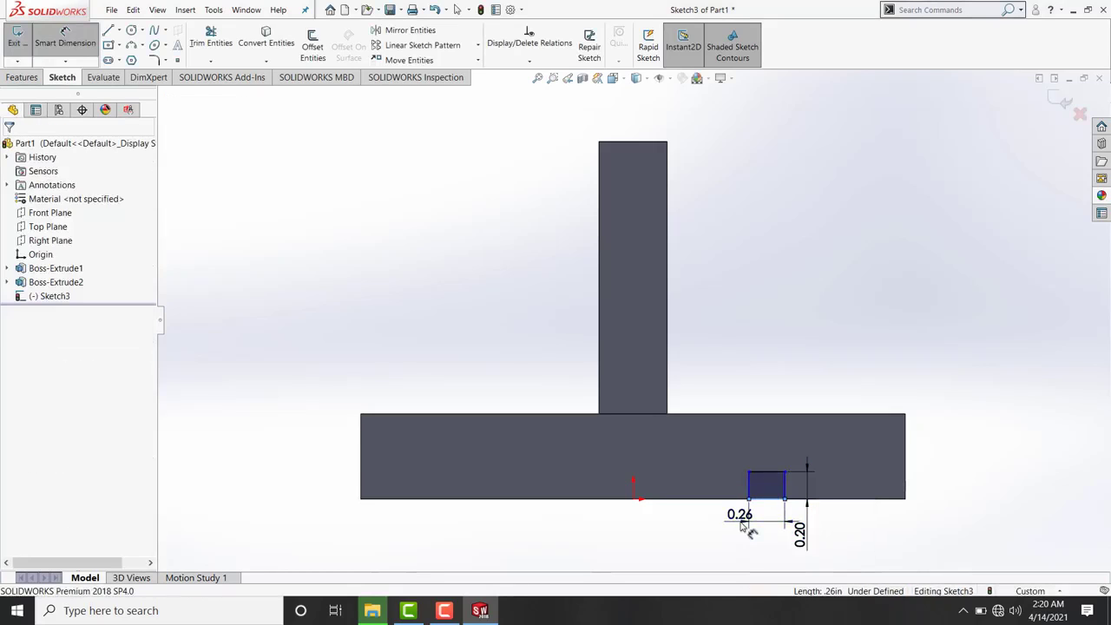
click(742, 526)
text(0.25)
key(Return)
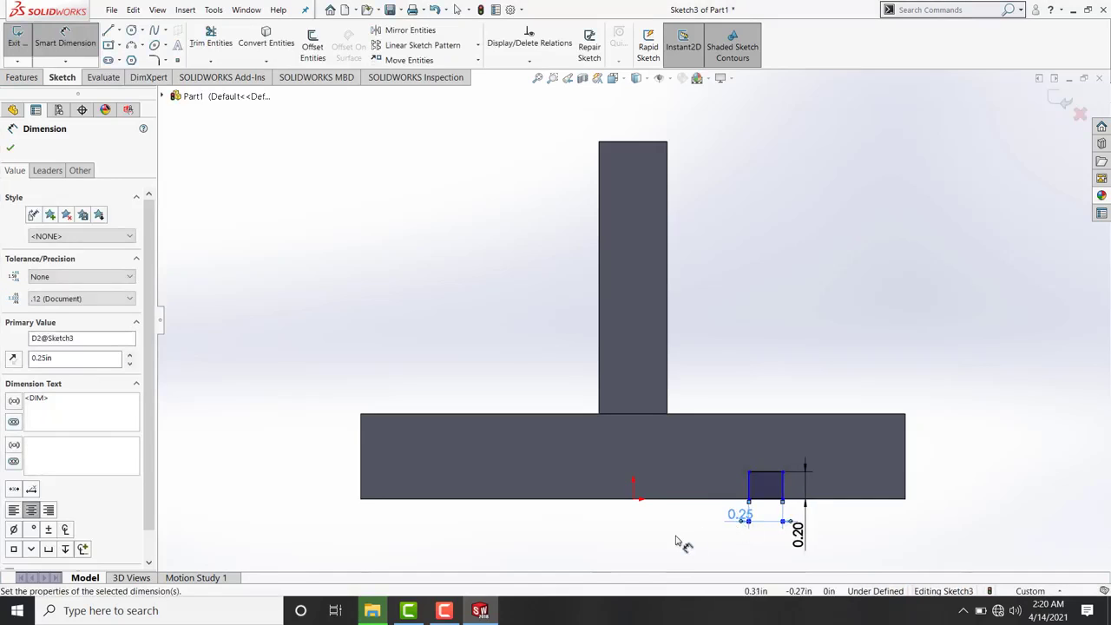
click(676, 541)
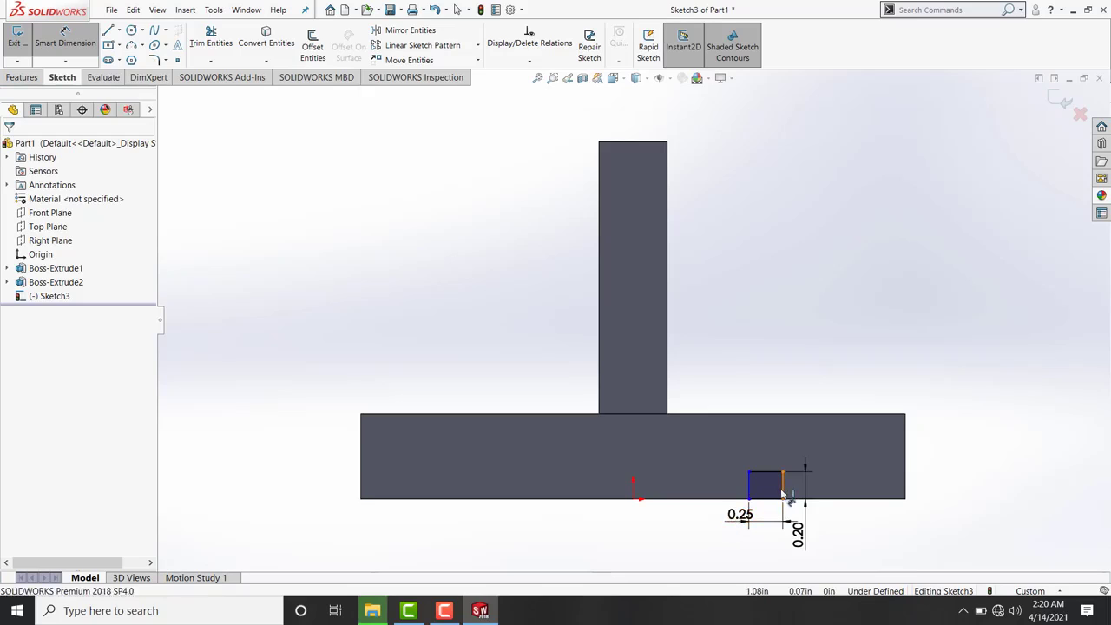
- Dimension the distance from the small rectangle's right side to the block's right edge as 0.875 in
drag(783, 490, 907, 493)
click(906, 491)
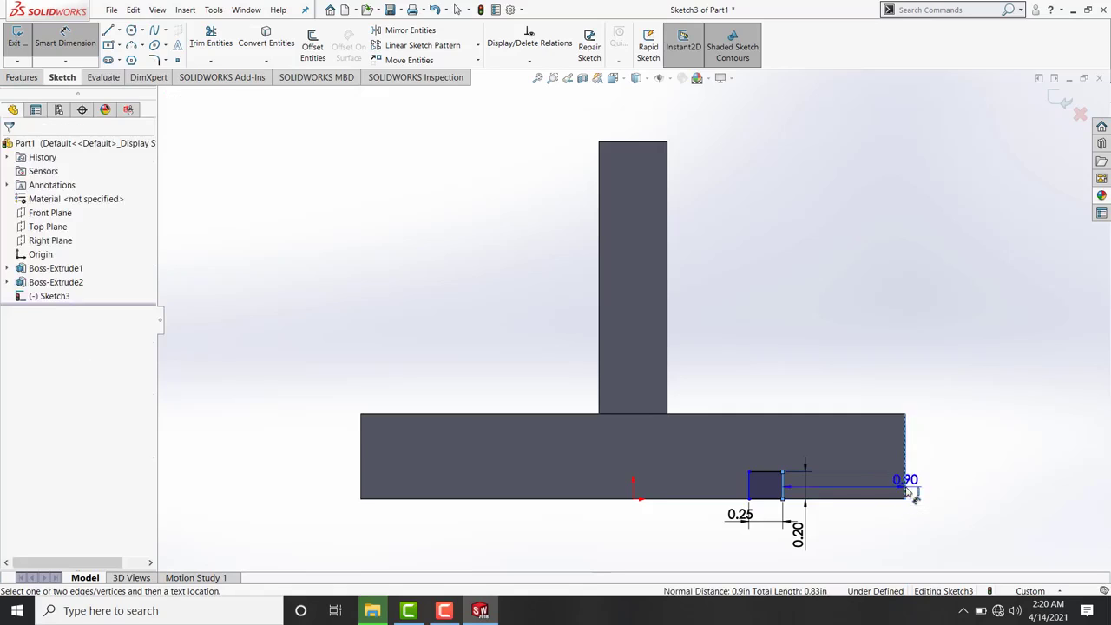
click(852, 525)
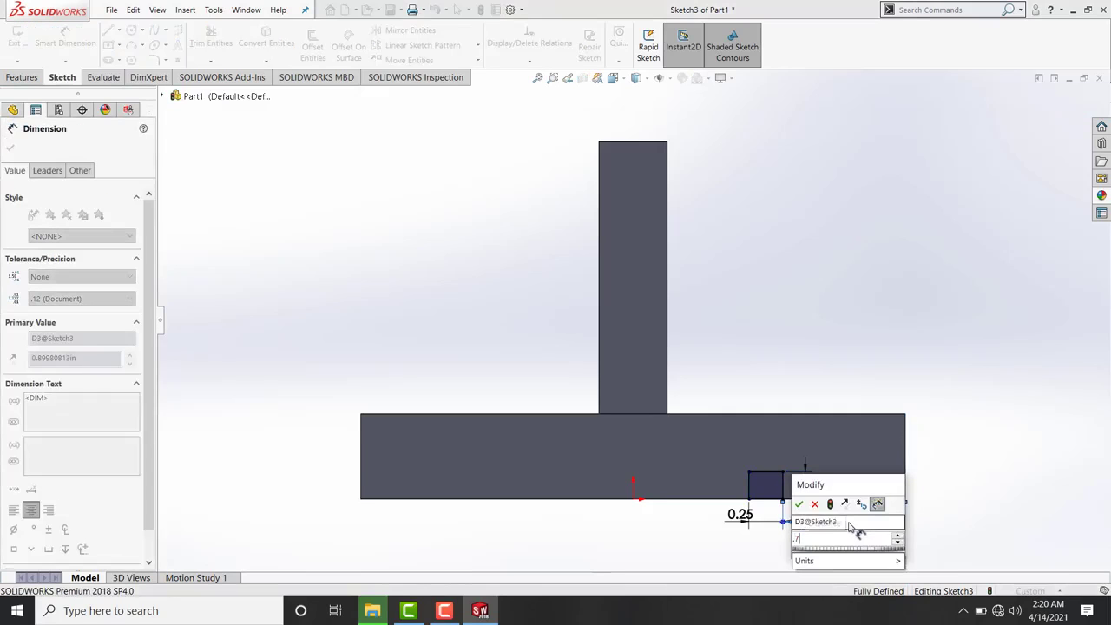
text(.875)
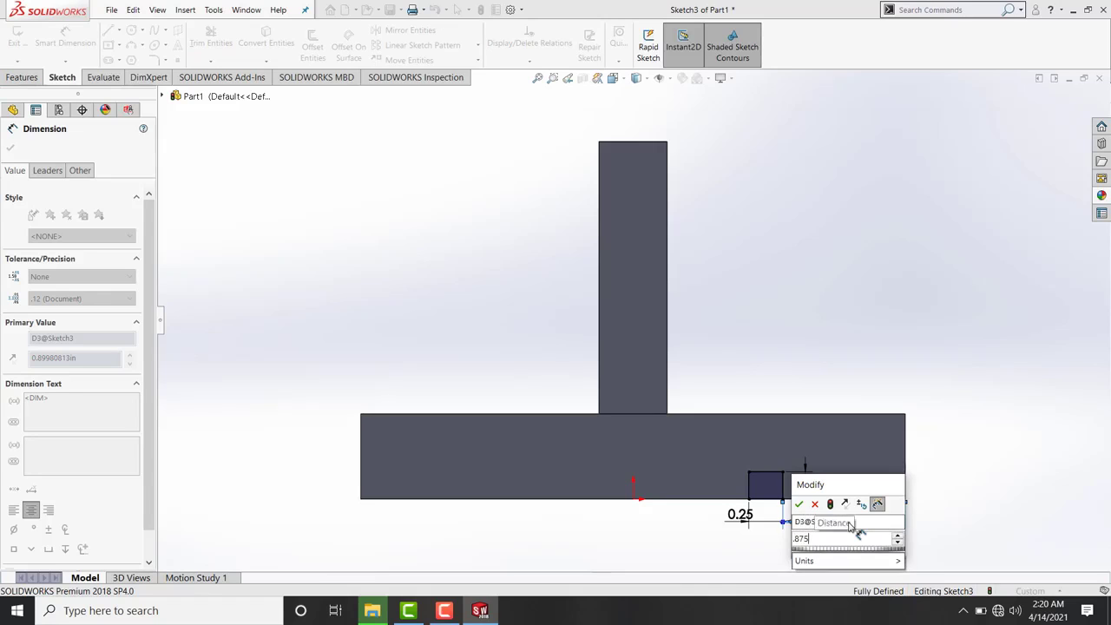
key(Return)
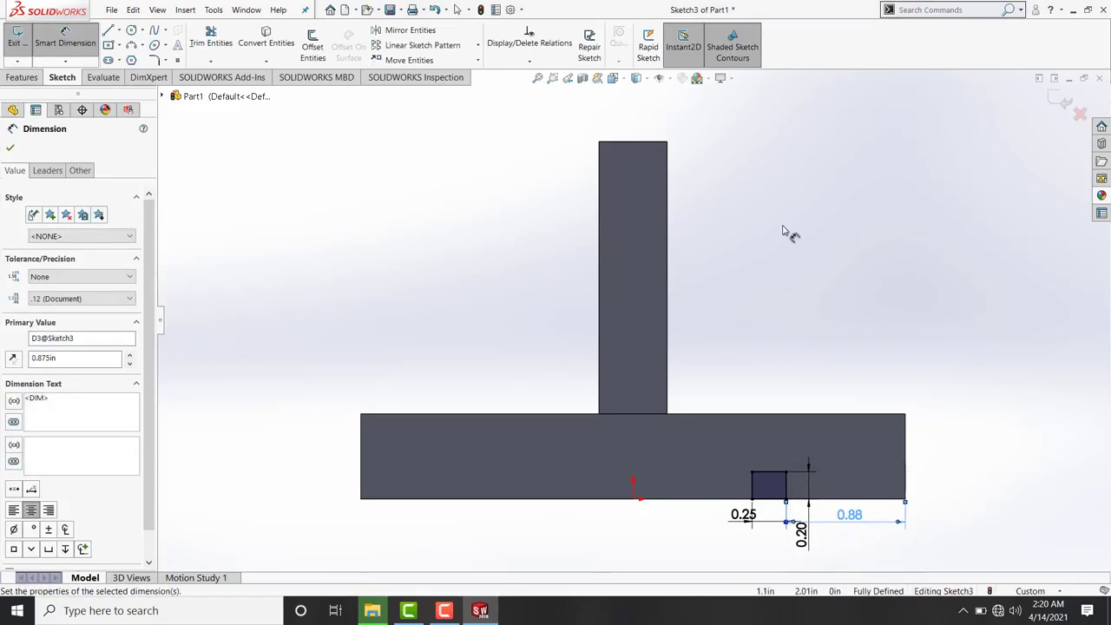
click(782, 232)
- Cut the small rectangle through the whole base block with an Extruded Cut set to Through All
click(35, 80)
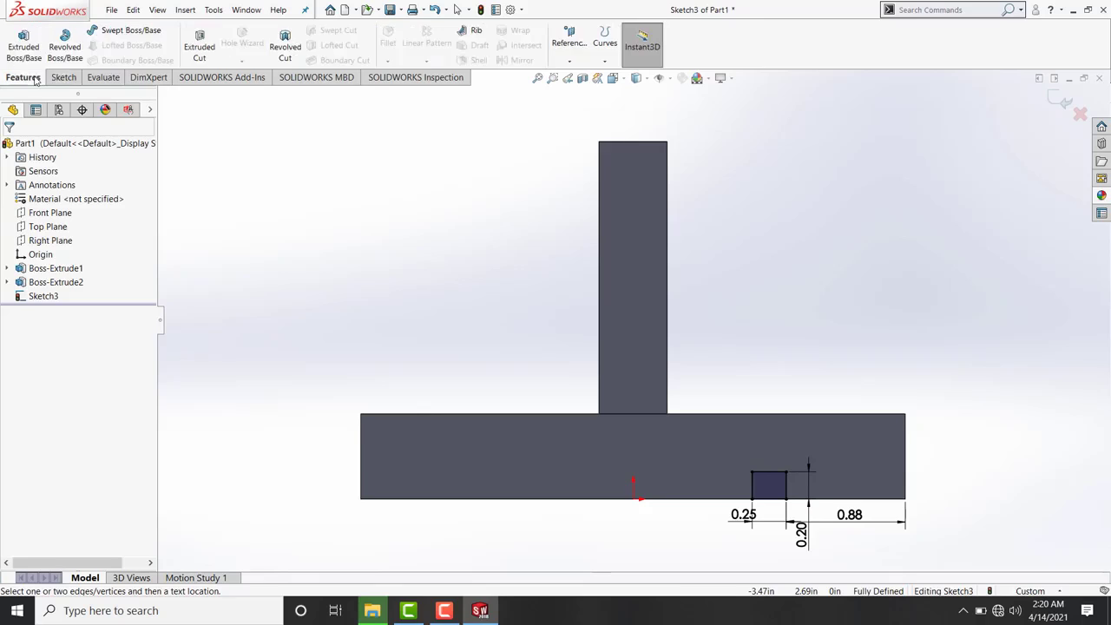
click(196, 52)
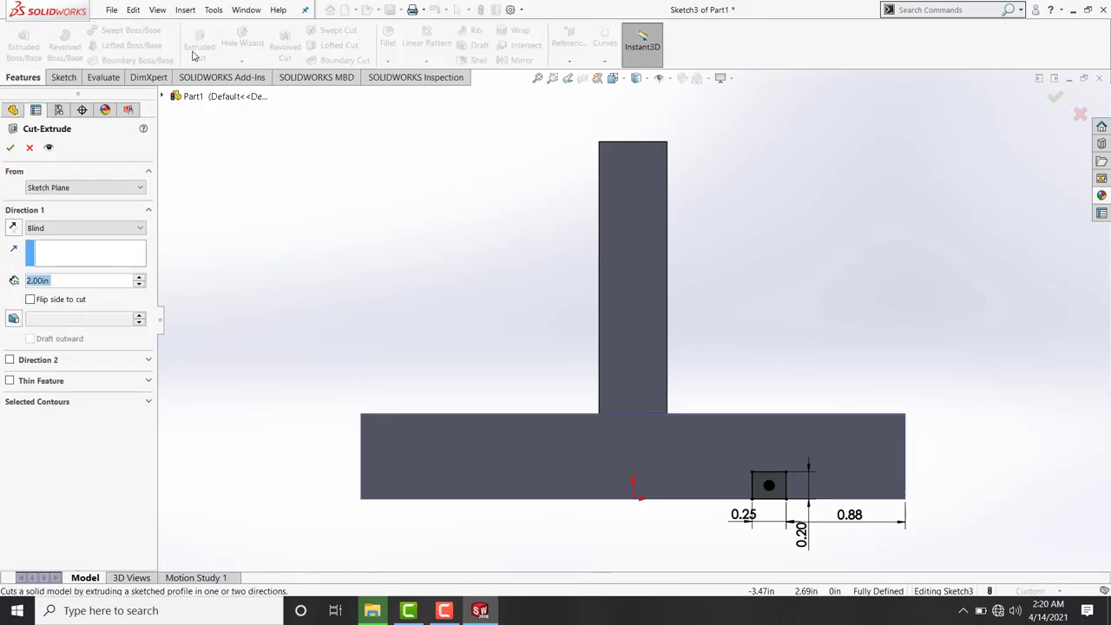
click(52, 228)
click(52, 250)
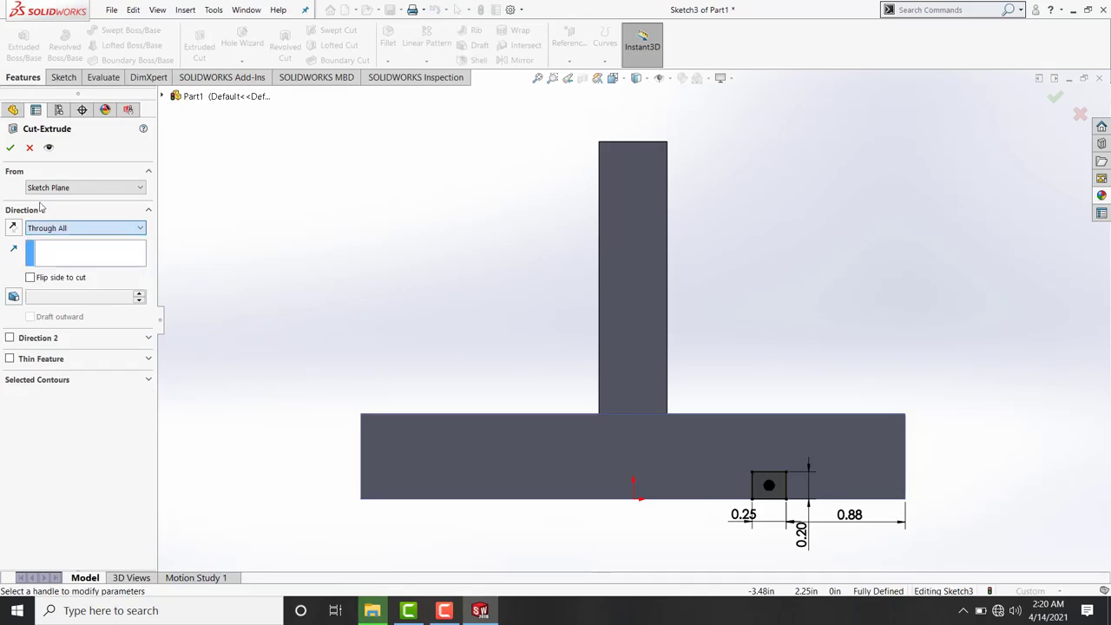
click(10, 148)
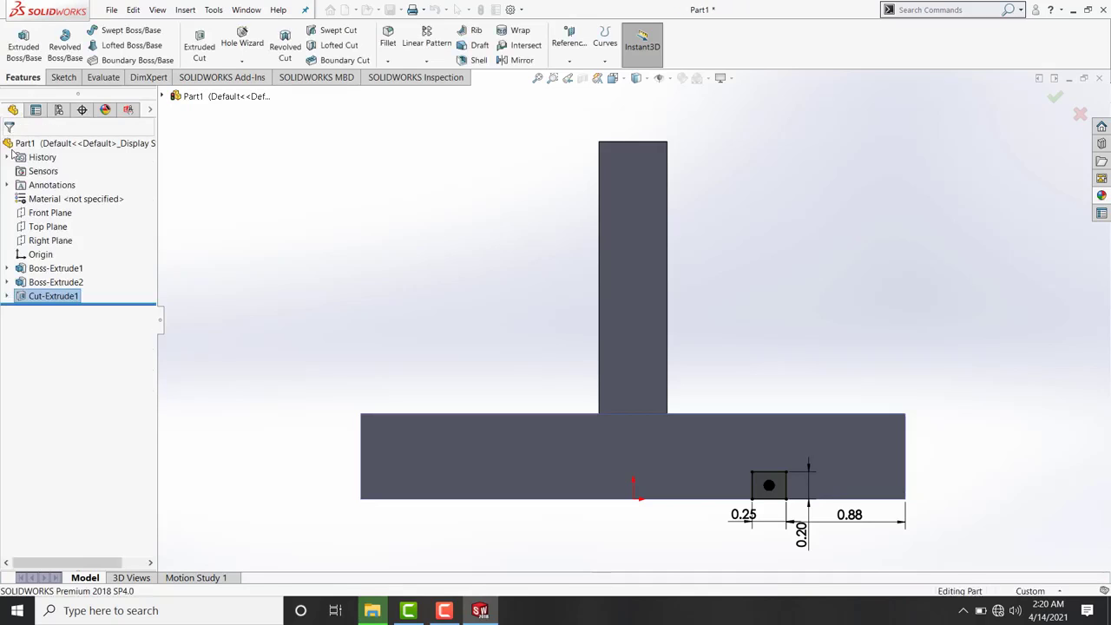
click(361, 260)
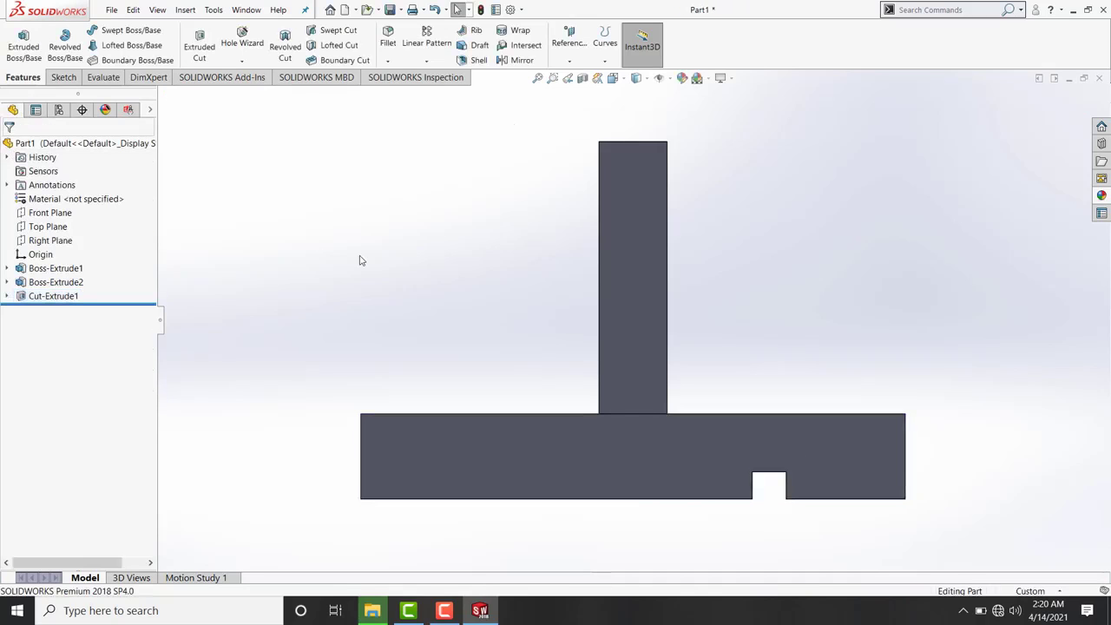
- Save the part to the Desktop as NAVTTC EXERCISE 2
click(390, 10)
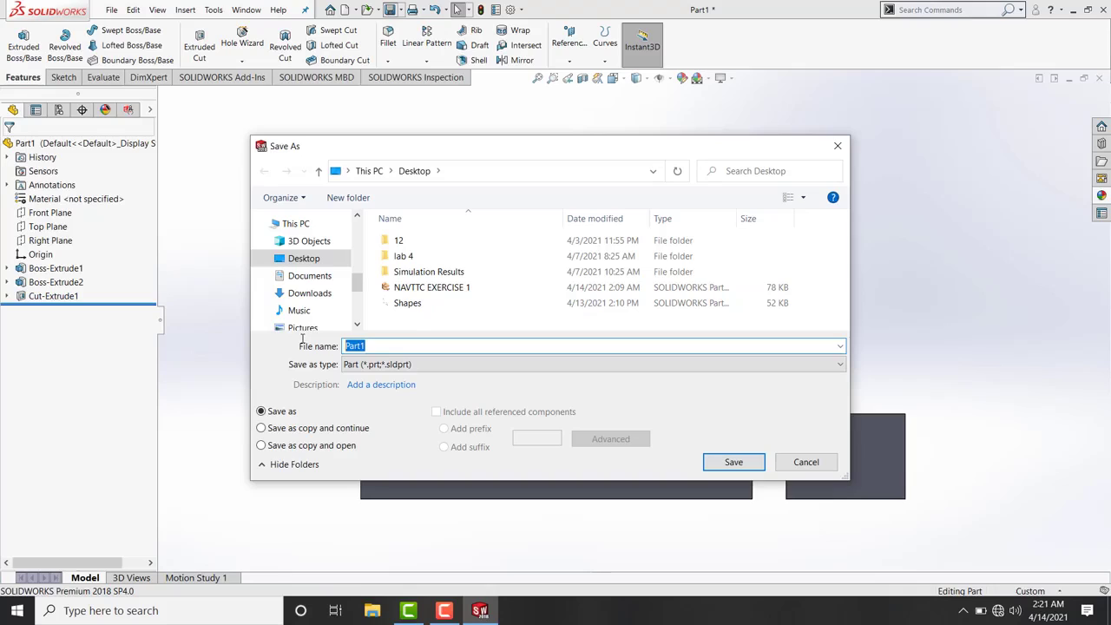
click(431, 287)
double_click(421, 345)
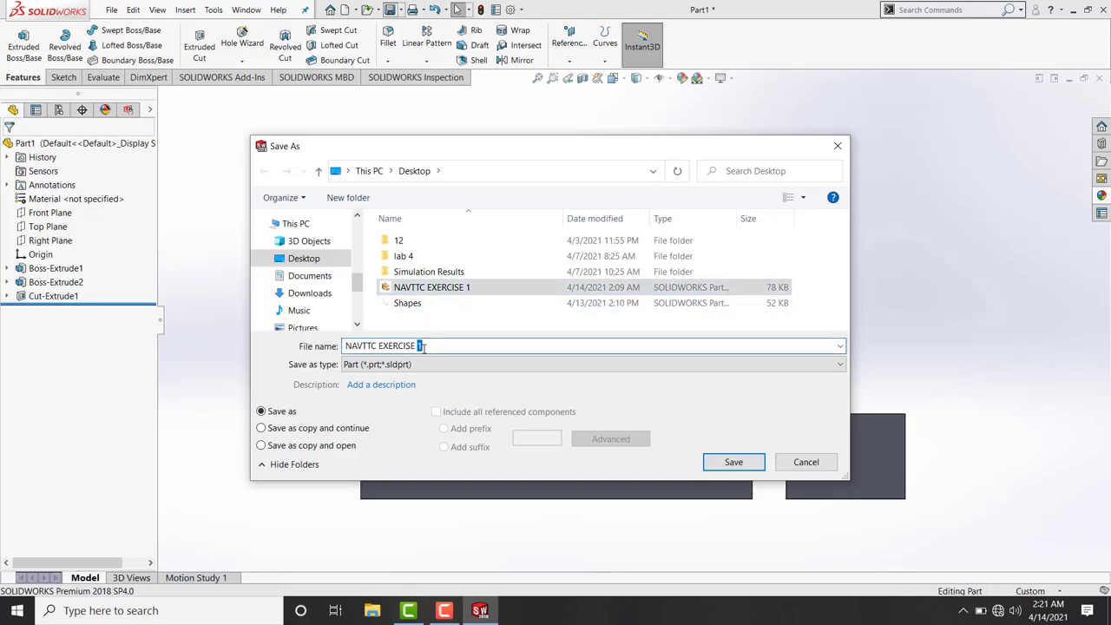
text(2)
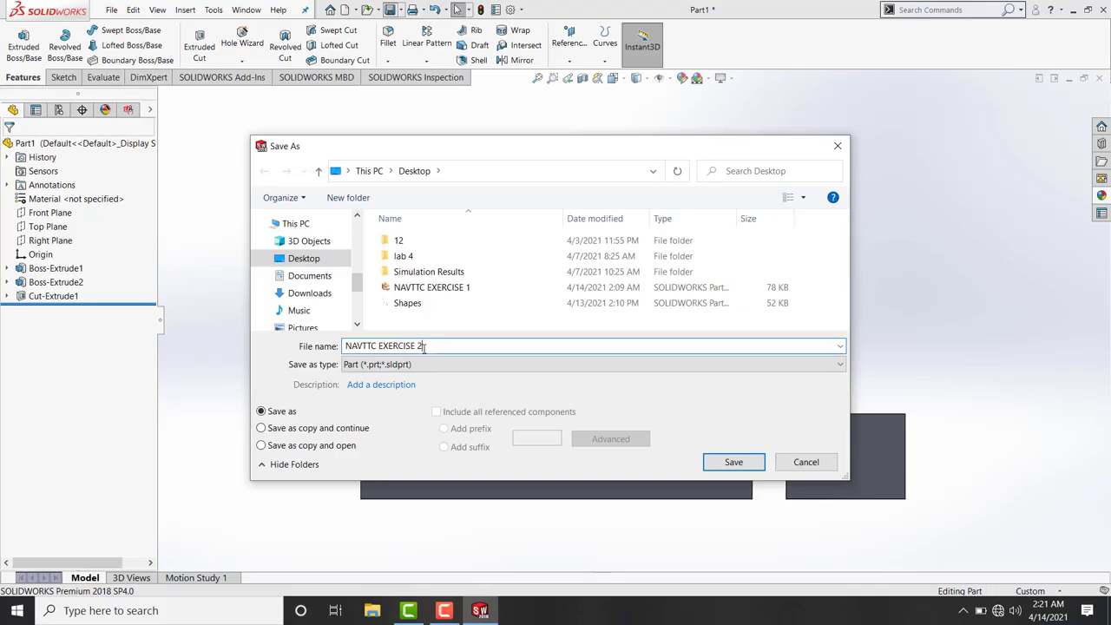
key(Return)
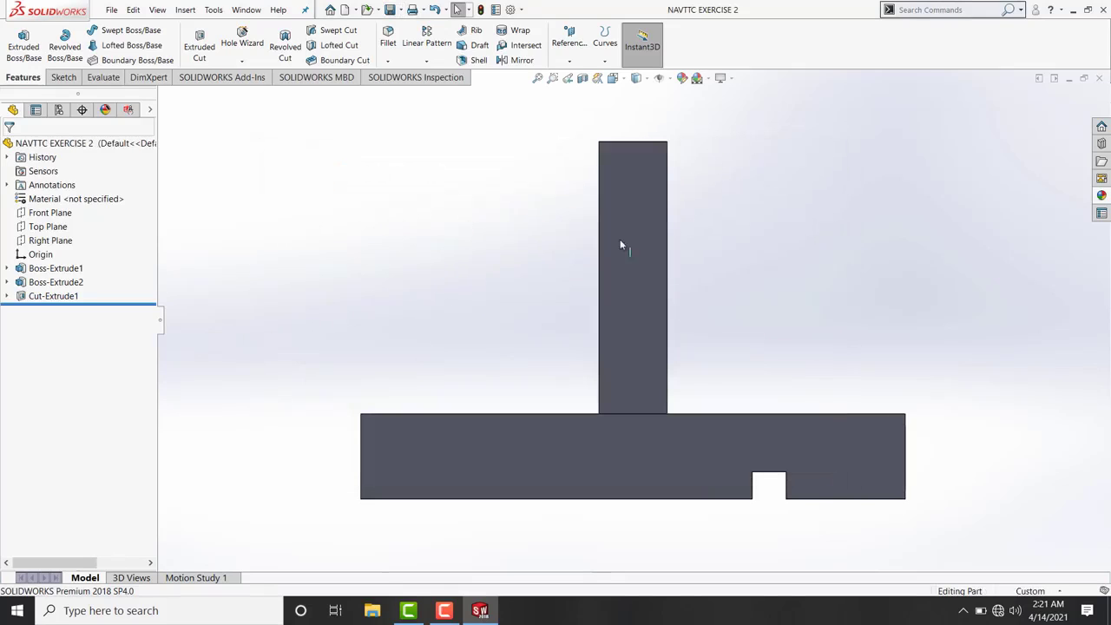
- Sketch two vertically aligned circles on the base block's top face, left of the center plate, the upper one about 0.17 in in radius
click(617, 80)
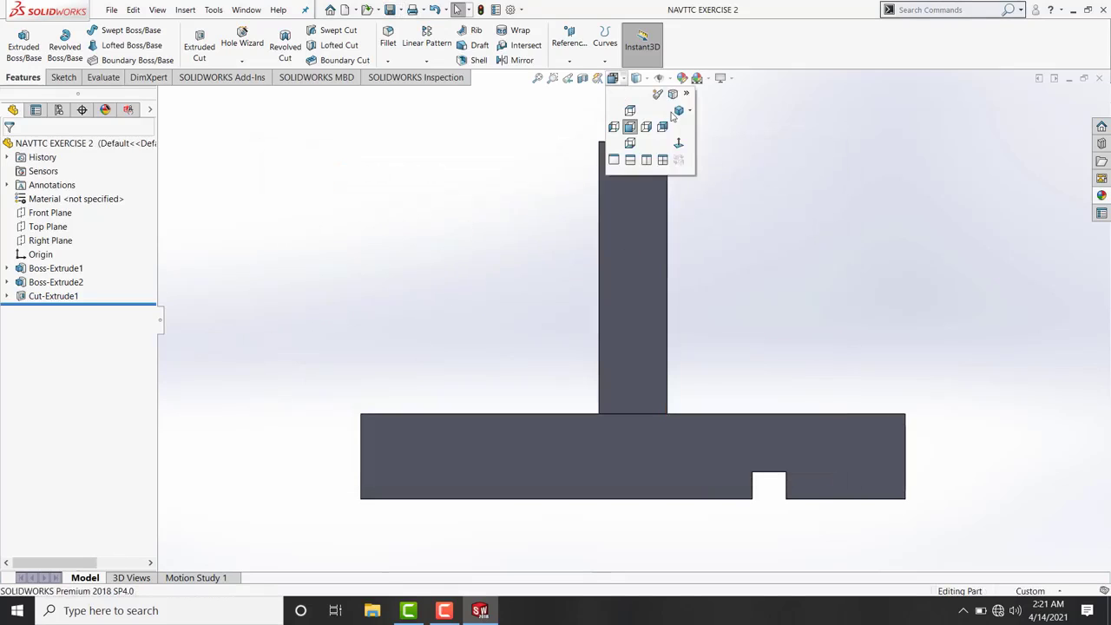
click(675, 112)
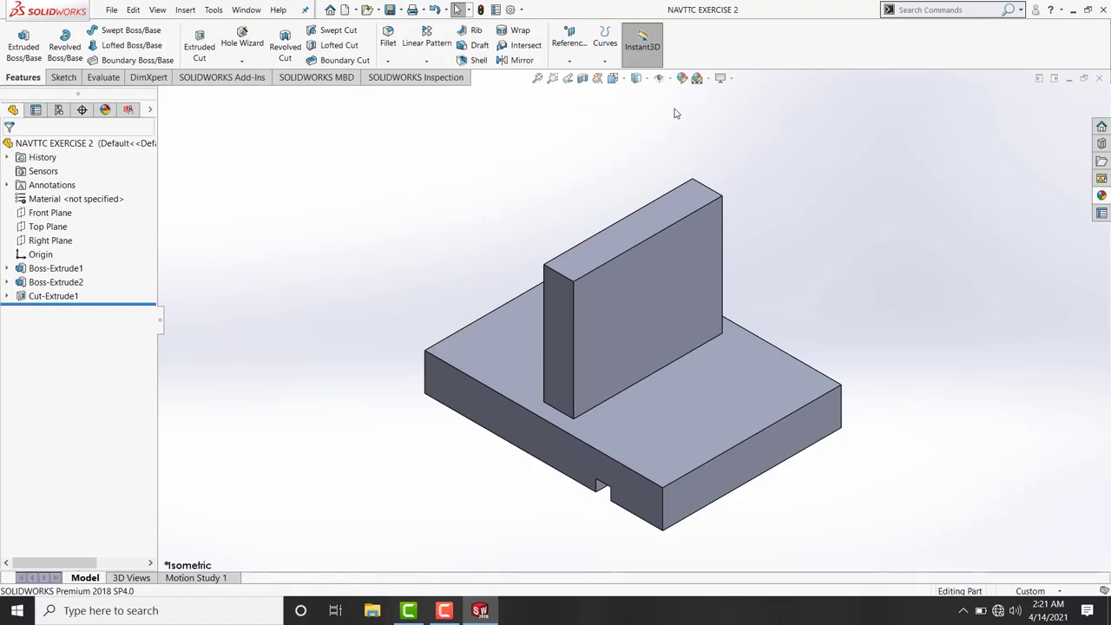
click(523, 335)
click(560, 304)
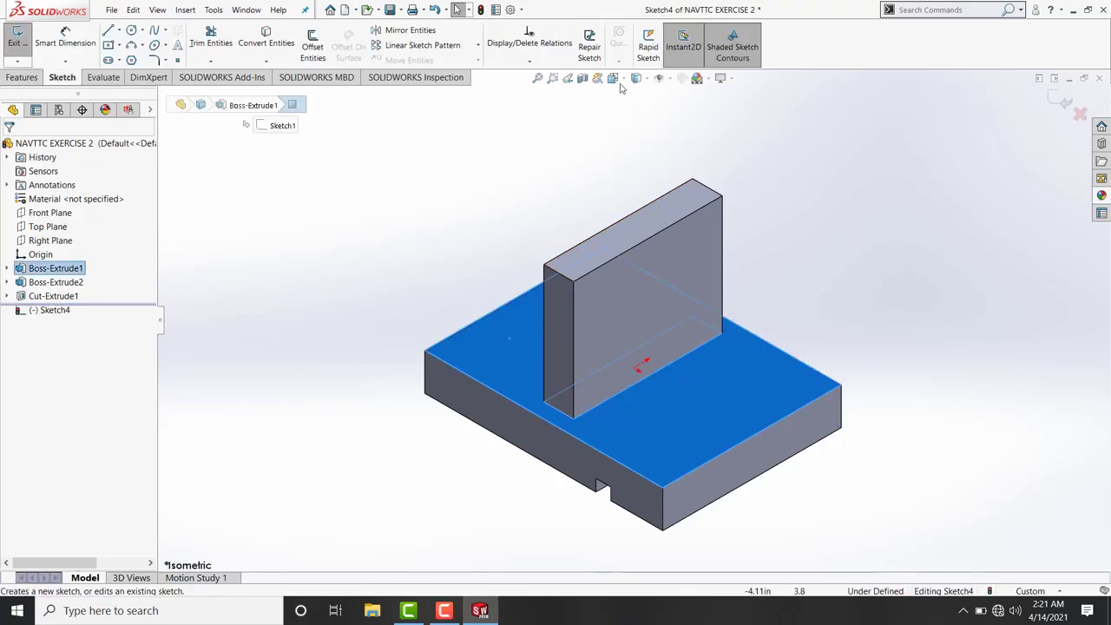
click(619, 79)
click(677, 146)
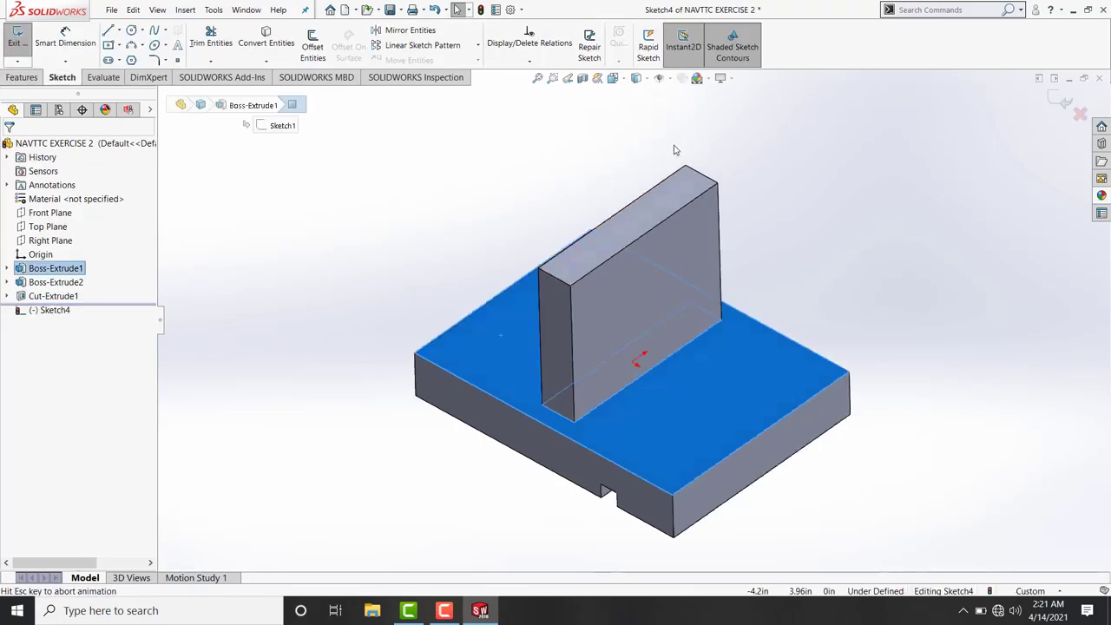
click(131, 31)
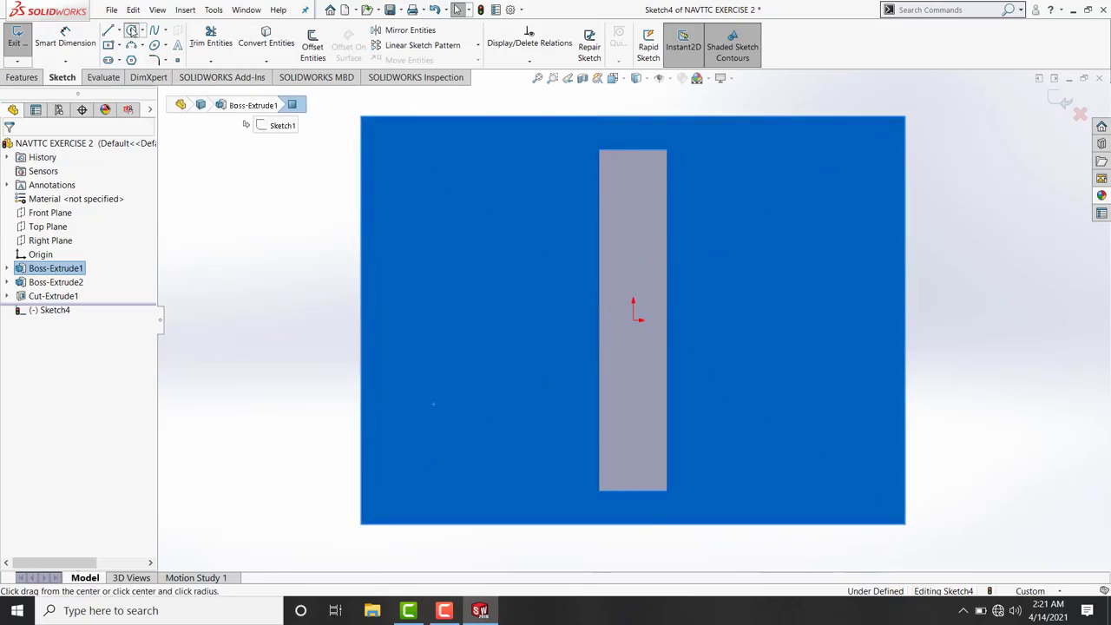
click(438, 209)
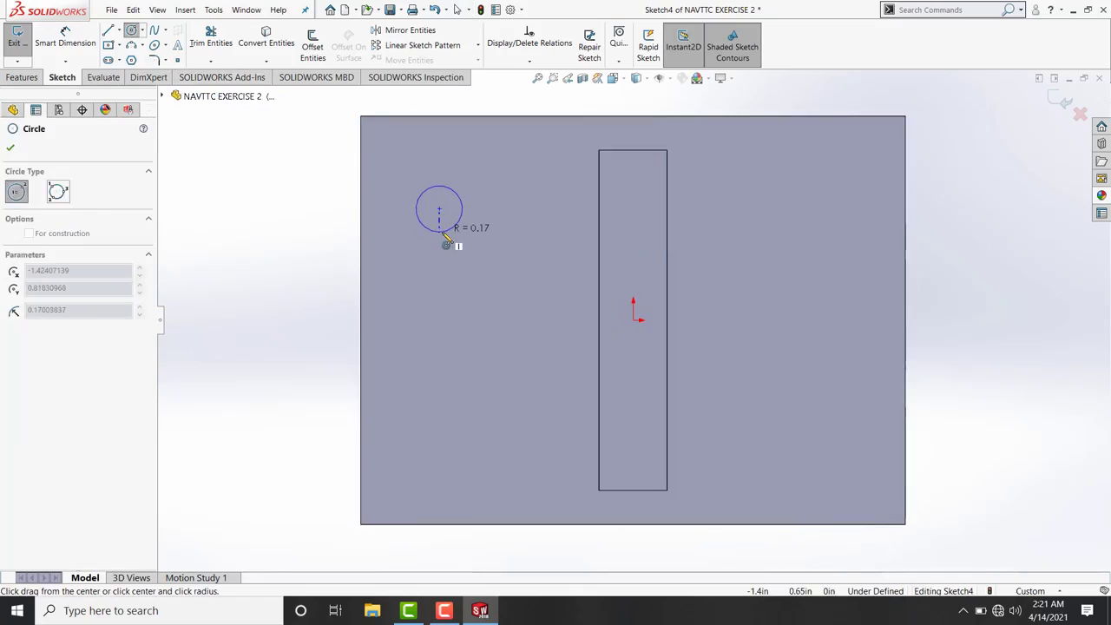
click(442, 232)
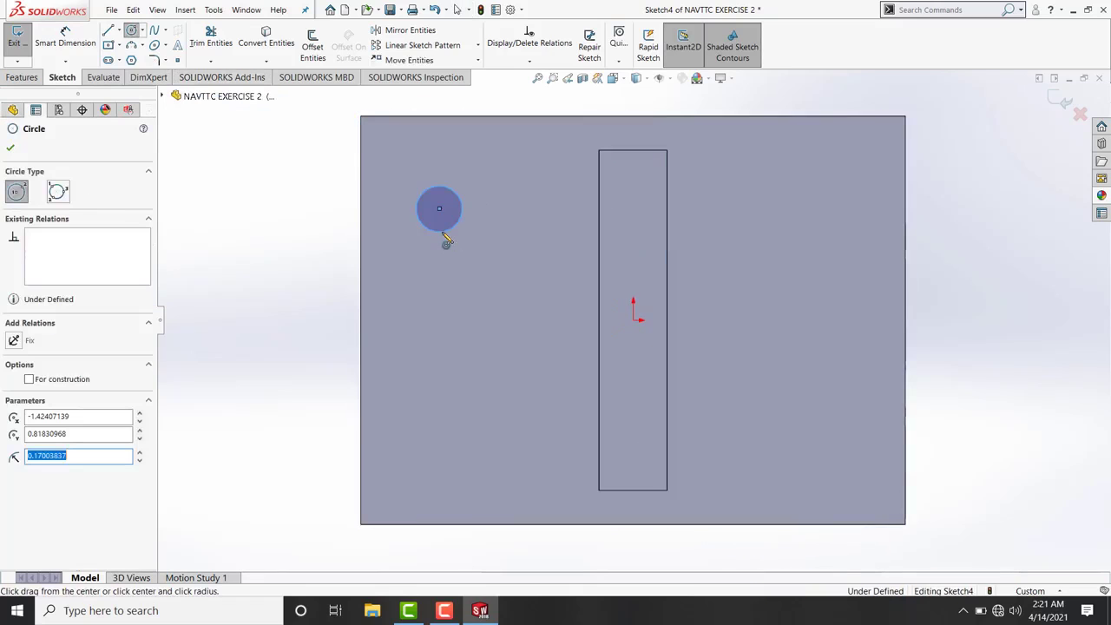
click(439, 395)
click(450, 422)
click(439, 395)
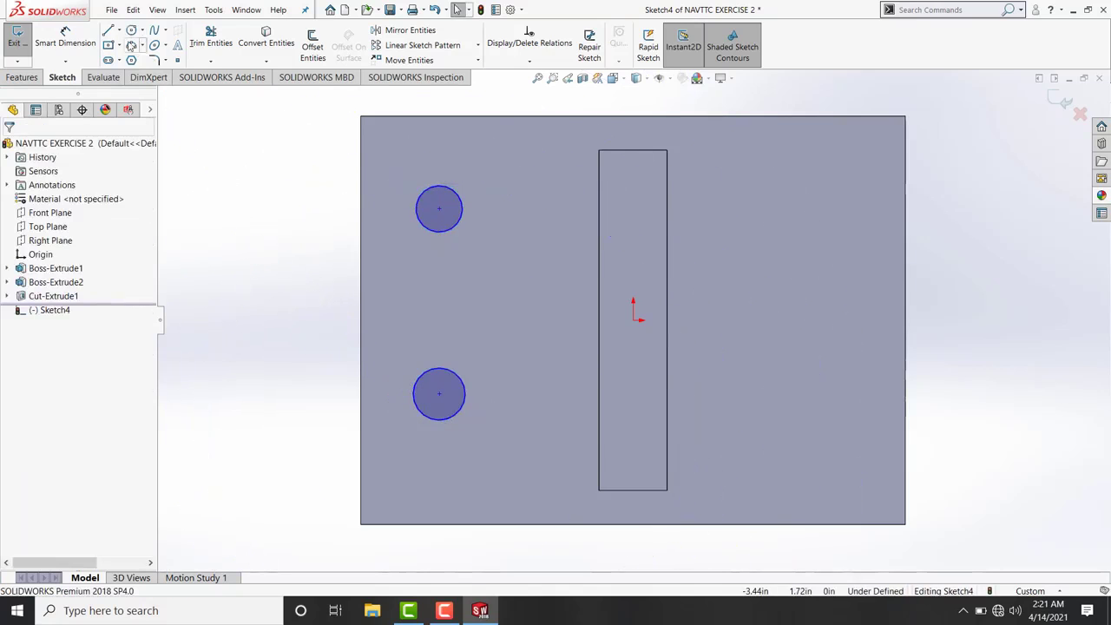
- Dimension the lower circle's diameter as 0.625 in
click(65, 39)
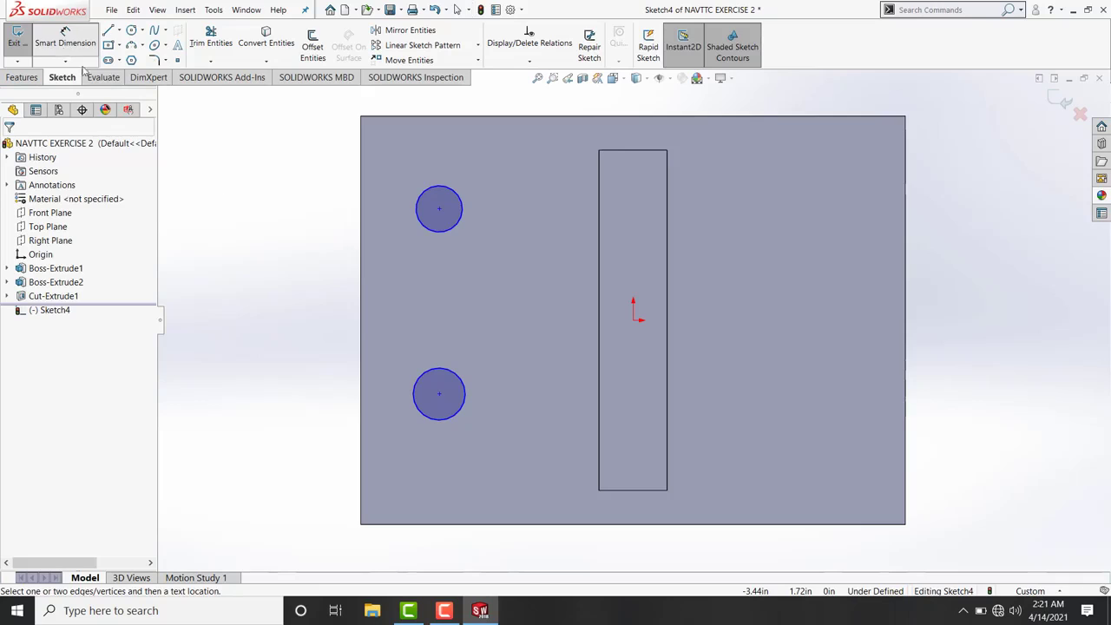
click(434, 420)
click(469, 563)
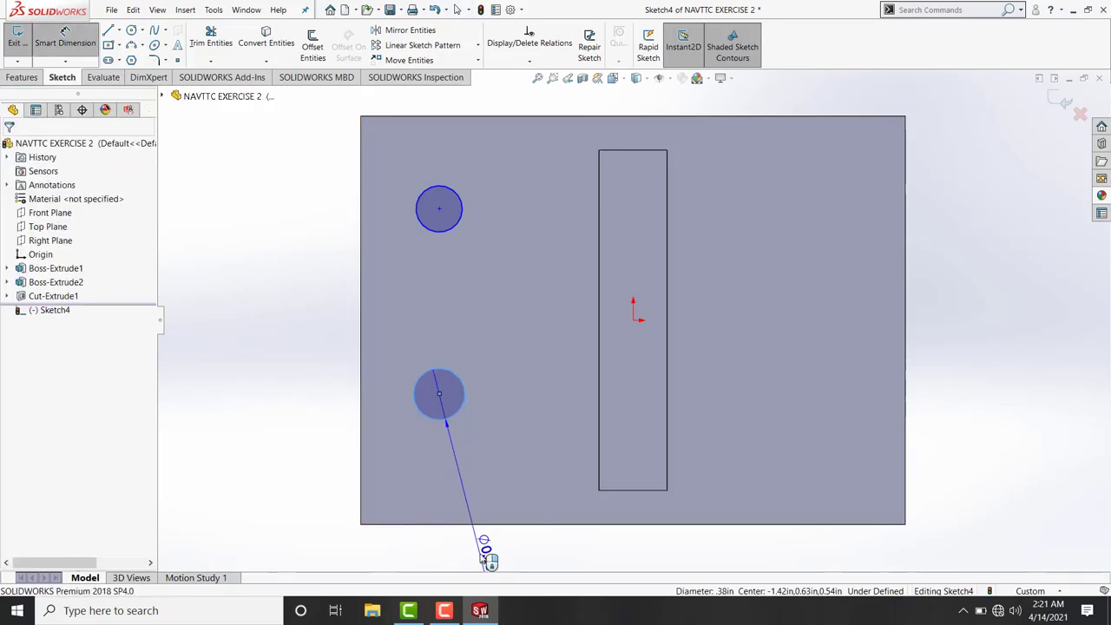
text(.625)
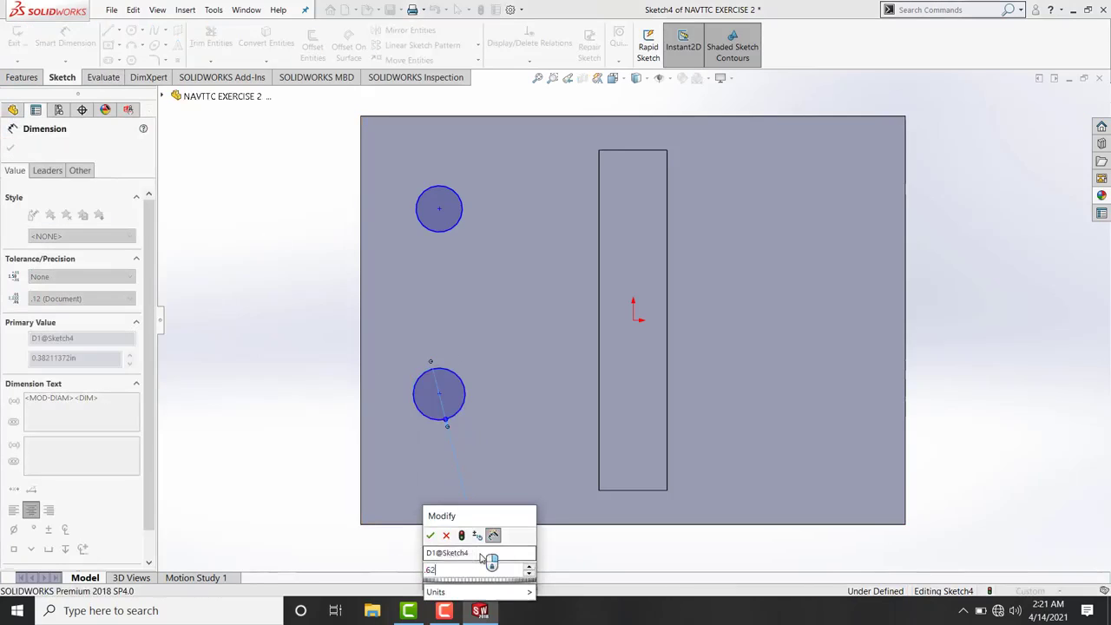
key(Return)
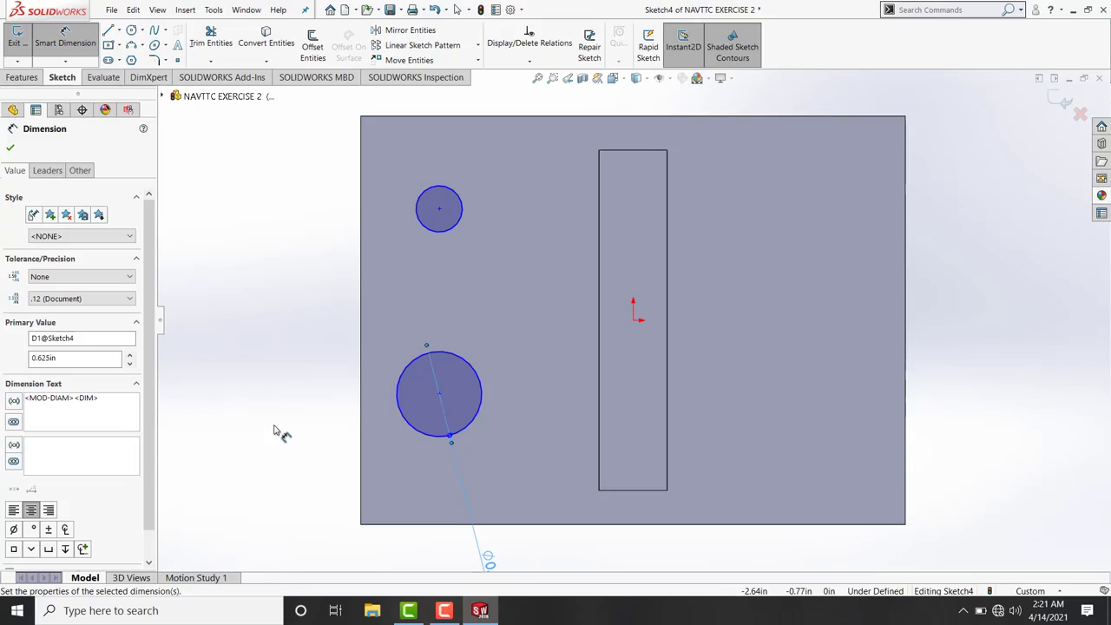
- Change the lower circle's diameter to 0.5 in
click(495, 572)
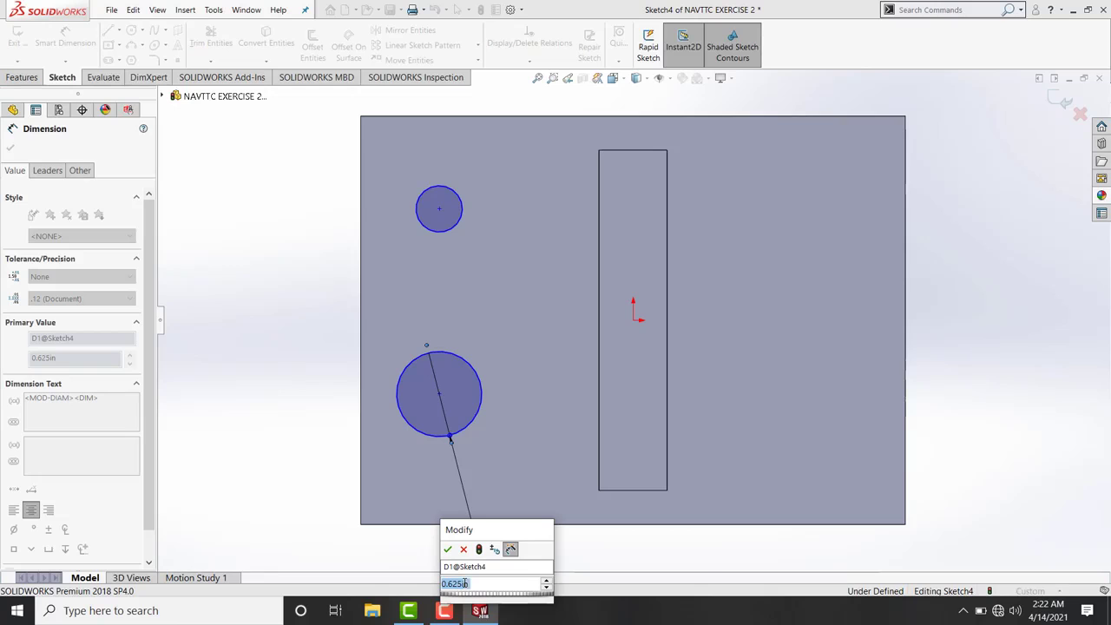
text(.5)
key(Return)
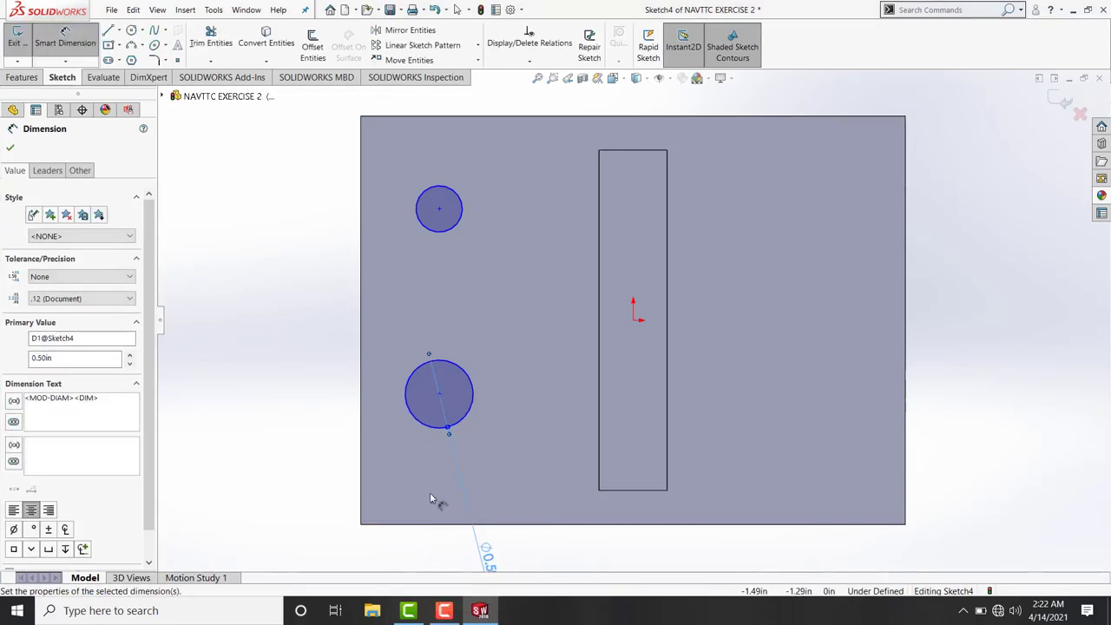
key(Escape)
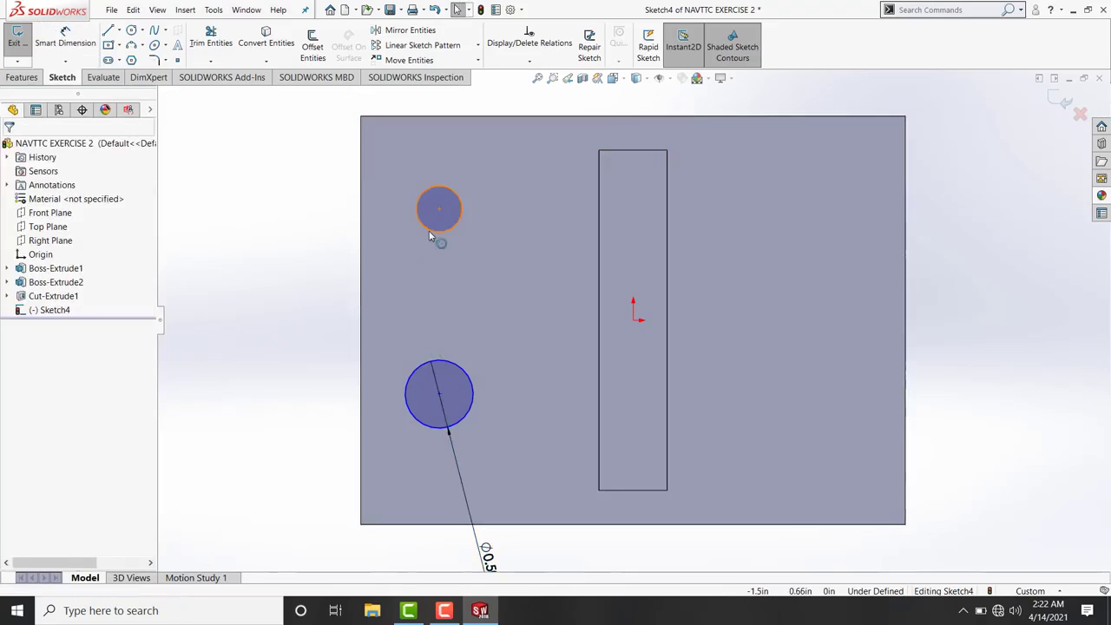
- Add an Equal relation between the upper and lower circles
click(438, 233)
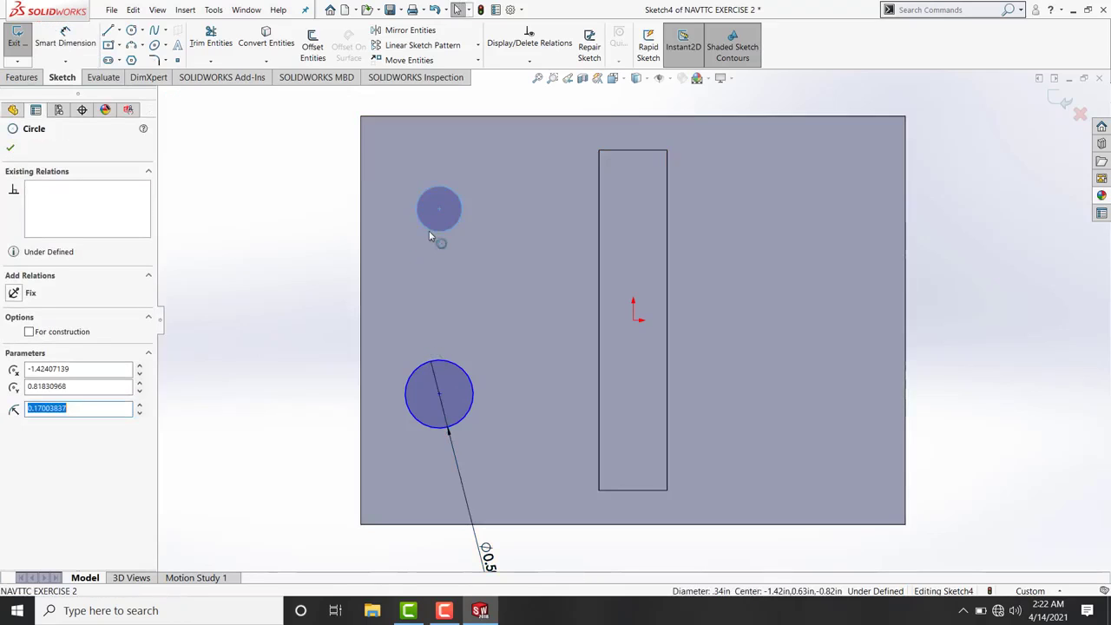
ctrl+click(431, 364)
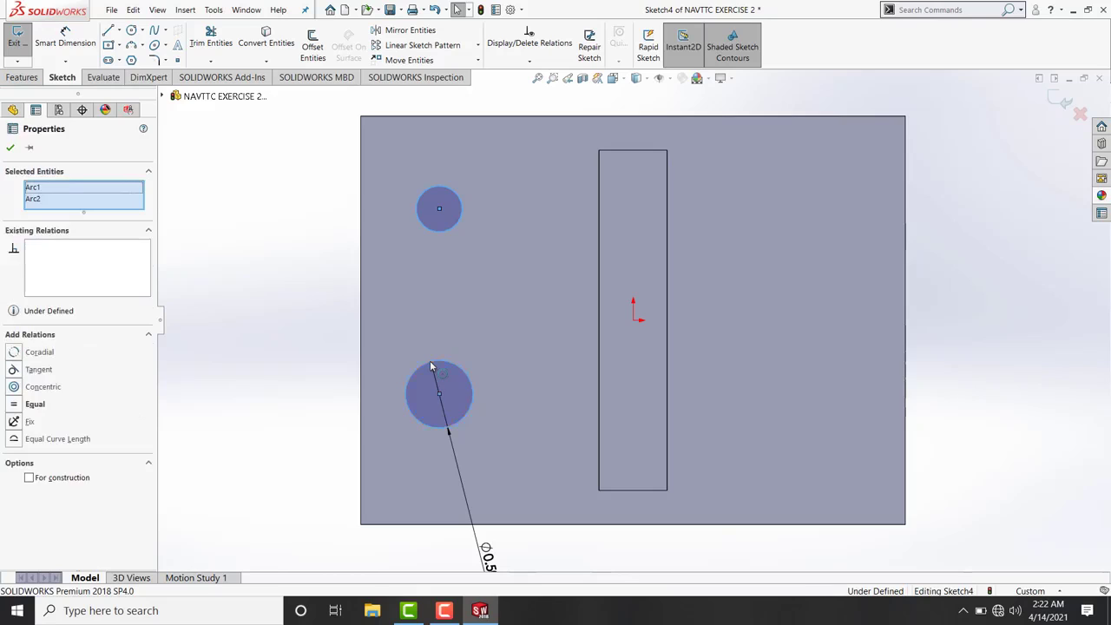
click(15, 403)
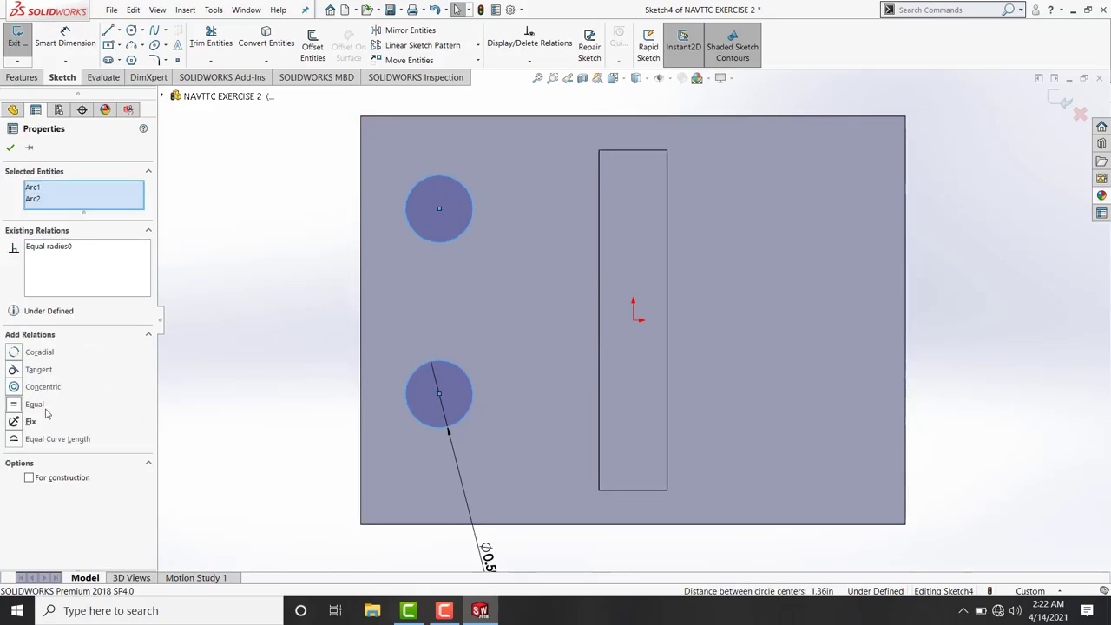
key(Escape)
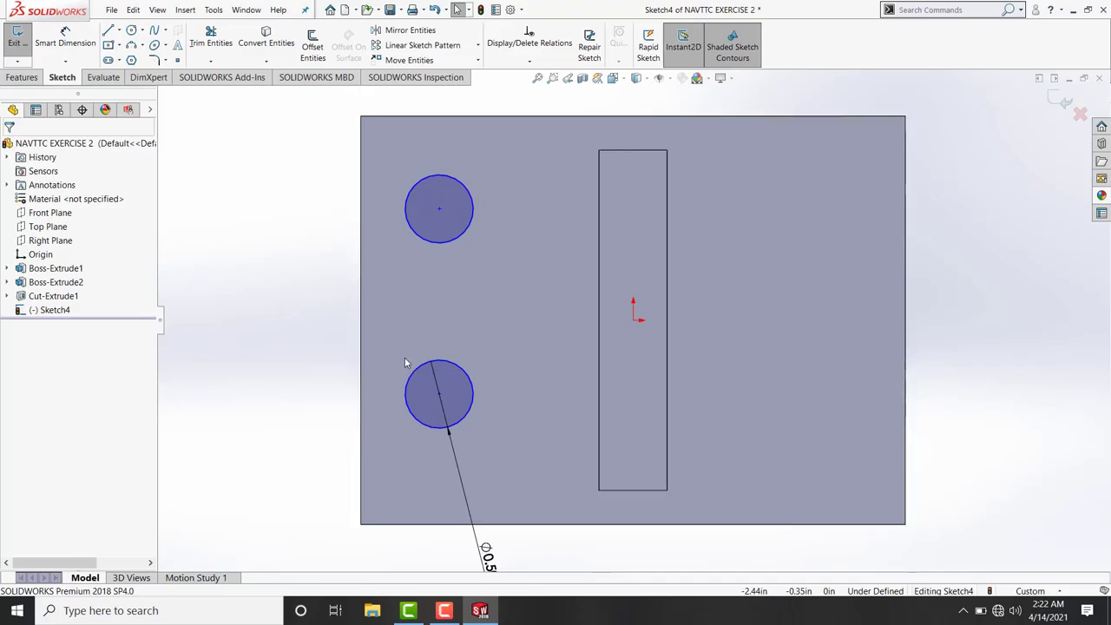
- Add a Vertical relation between the center points of the two circles
click(439, 208)
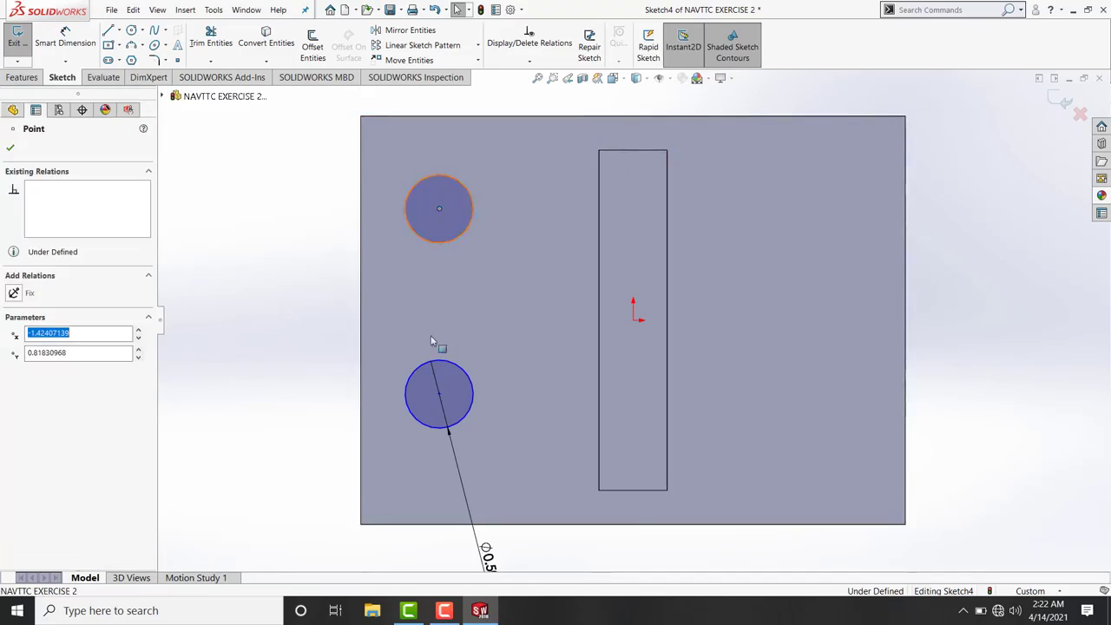
ctrl+click(440, 396)
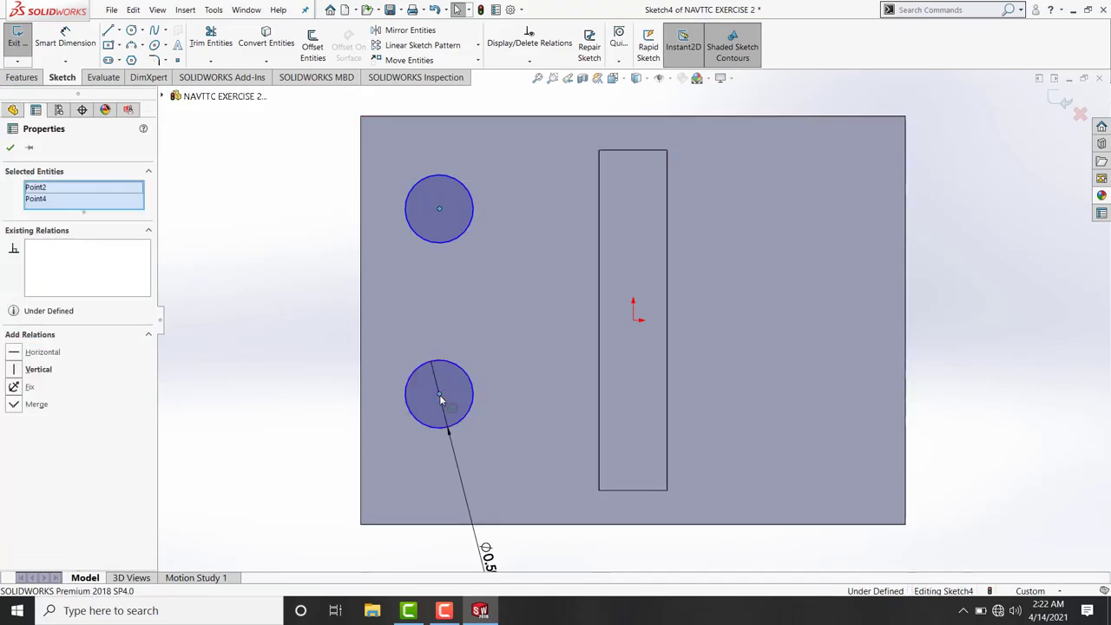
click(19, 370)
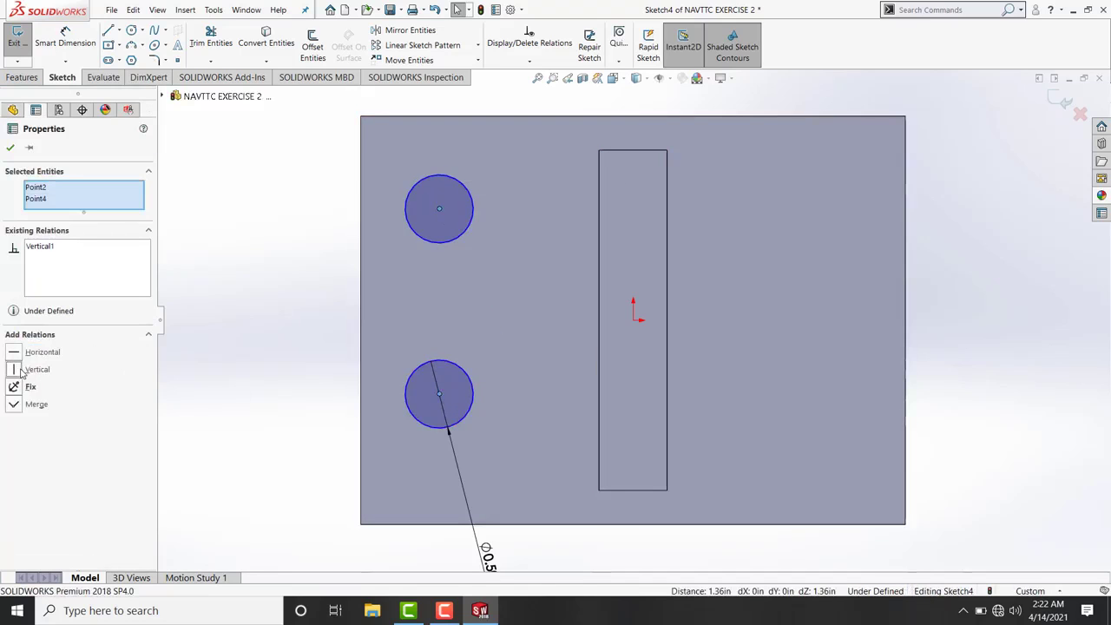
click(11, 149)
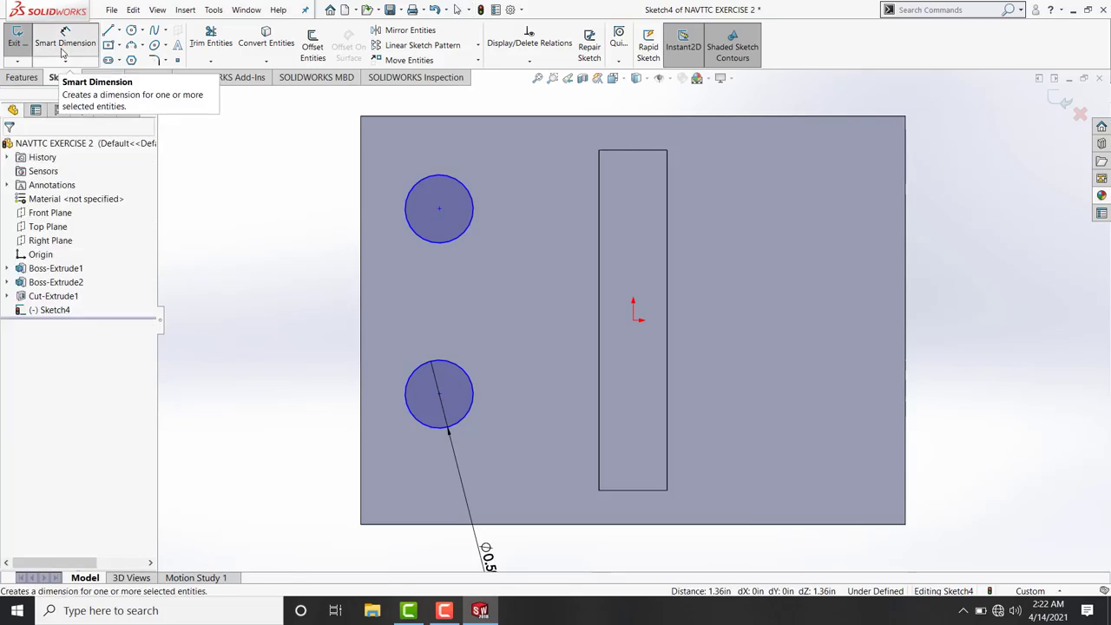
- Dimension the distance from the lower circle's center to the base block's left edge as 0.655 in
click(63, 52)
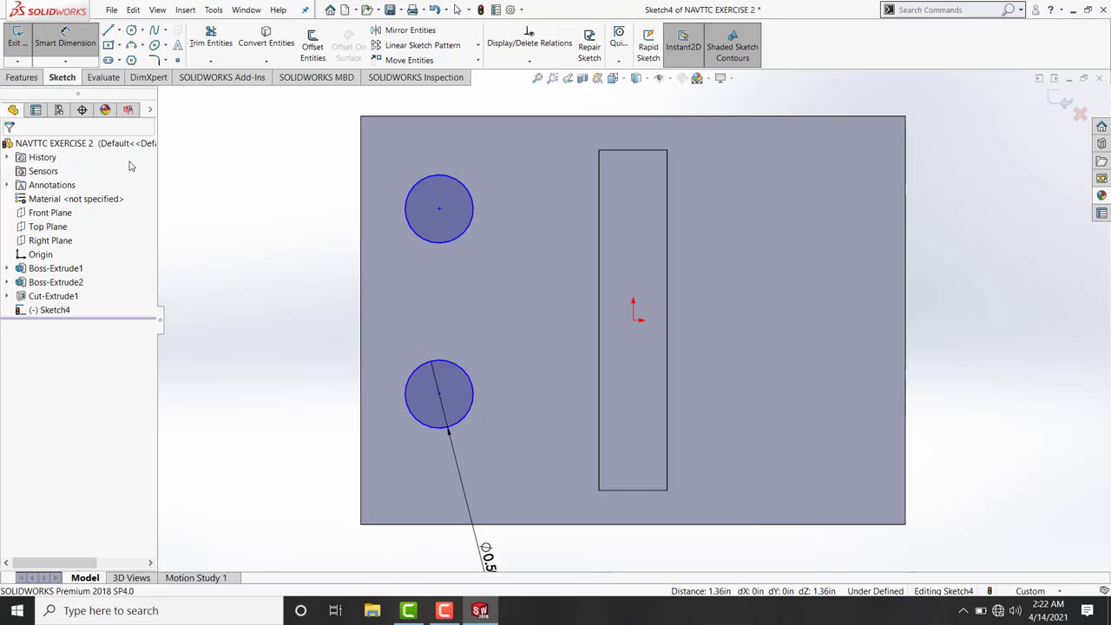
click(431, 429)
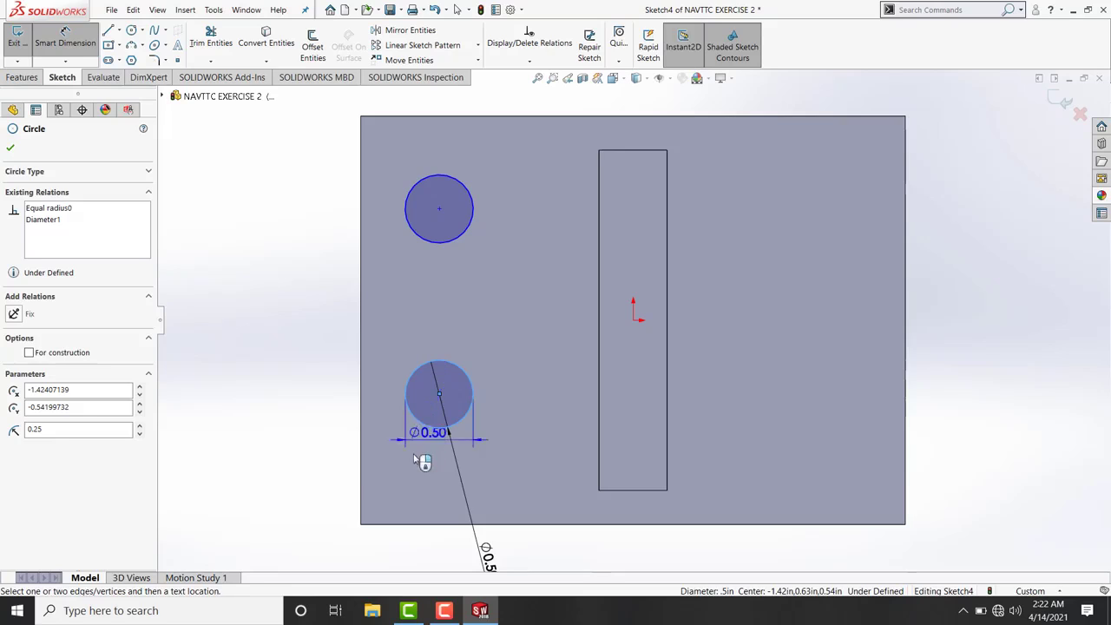
click(362, 483)
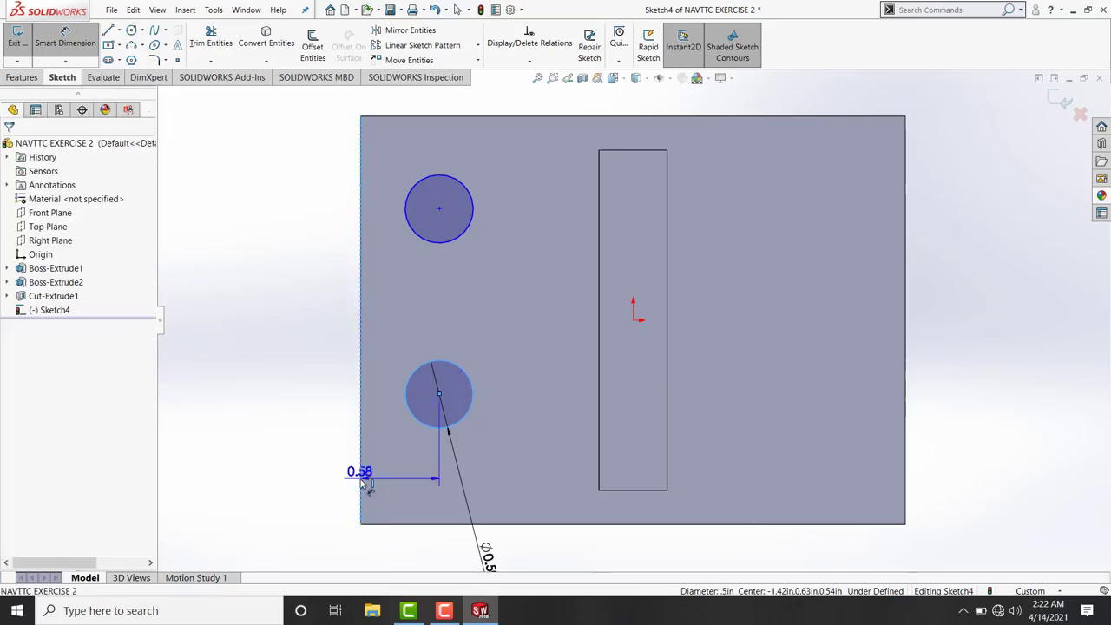
click(397, 544)
text(0.655)
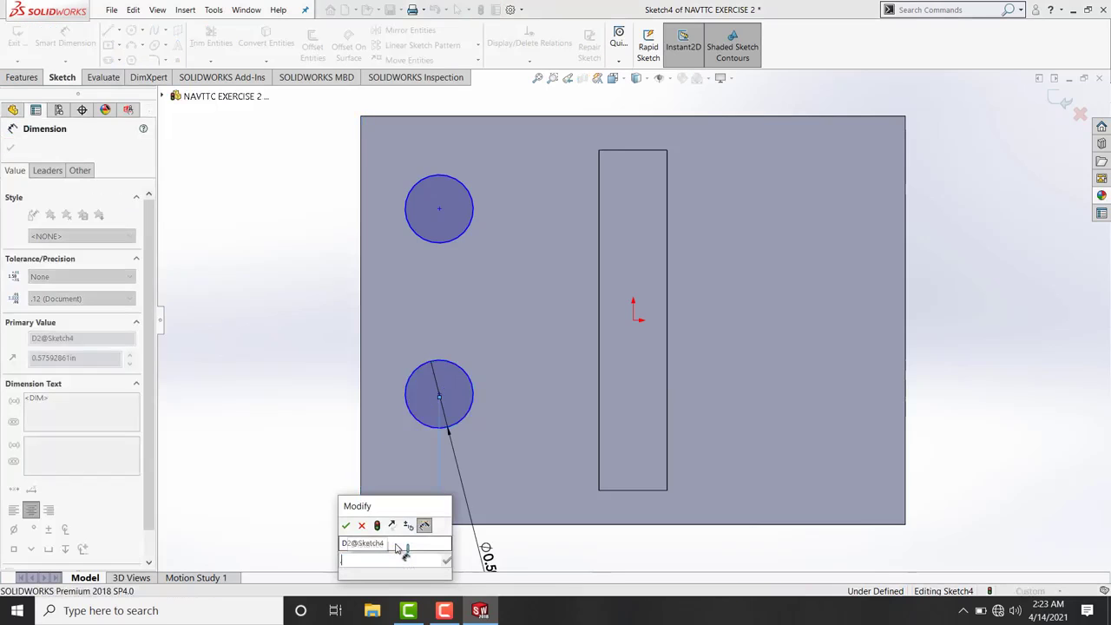
key(Return)
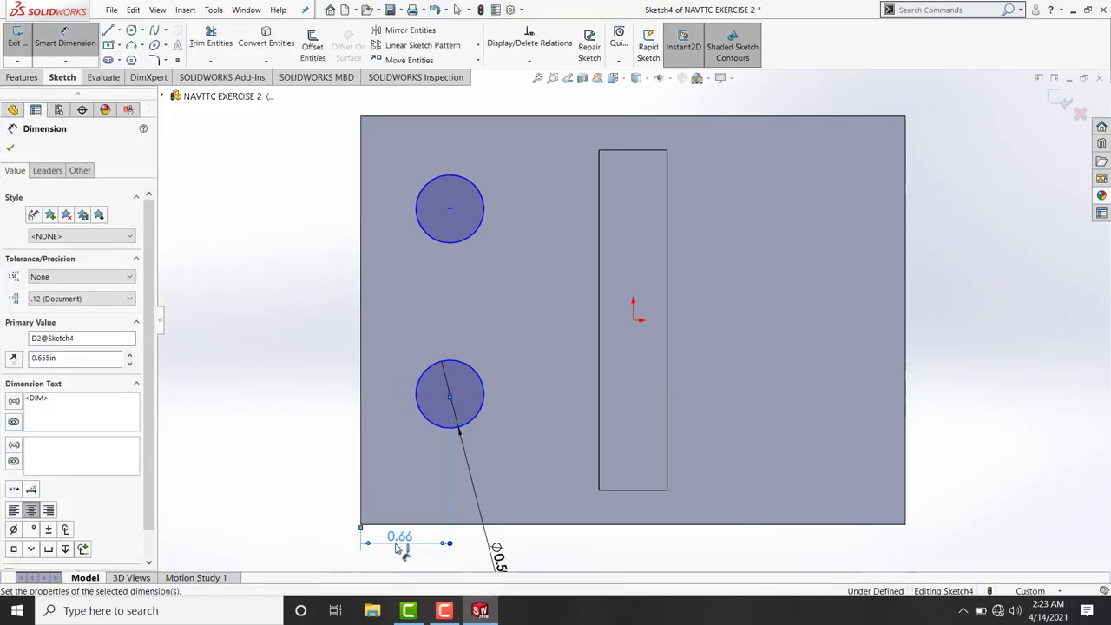
click(322, 445)
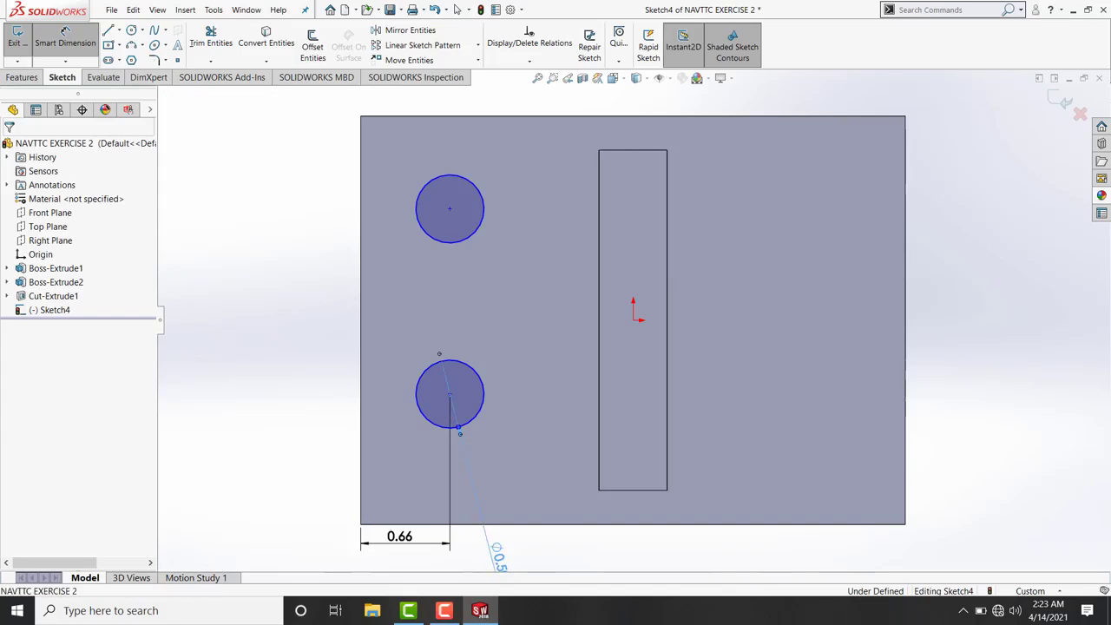
- Set the lower circle's diameter dimension to 0.312 in
click(496, 555)
text(.315)
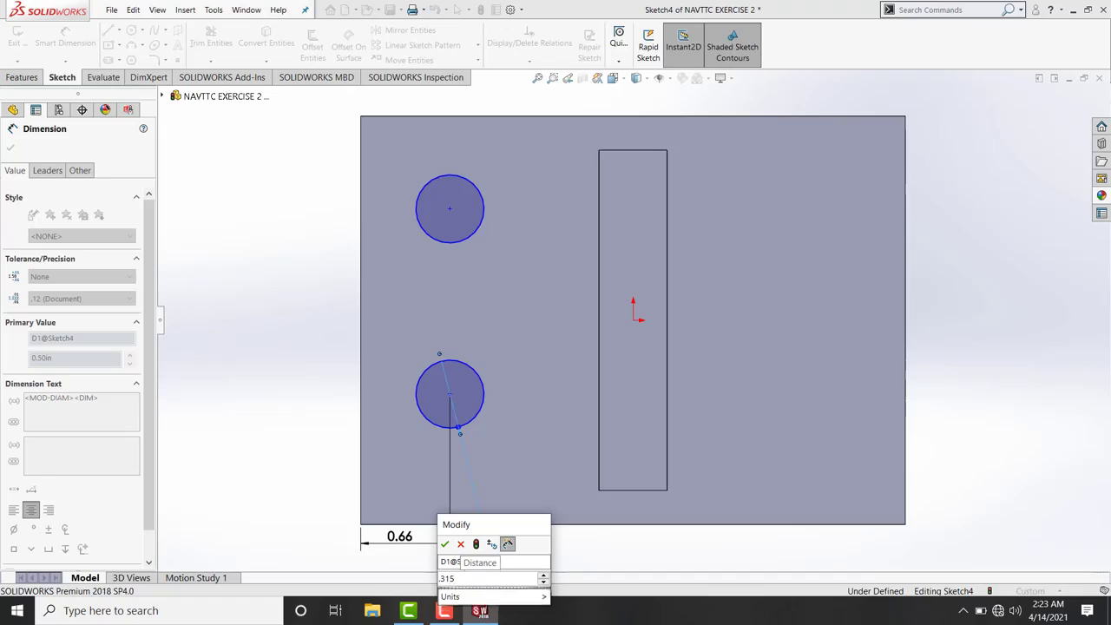
key(Return)
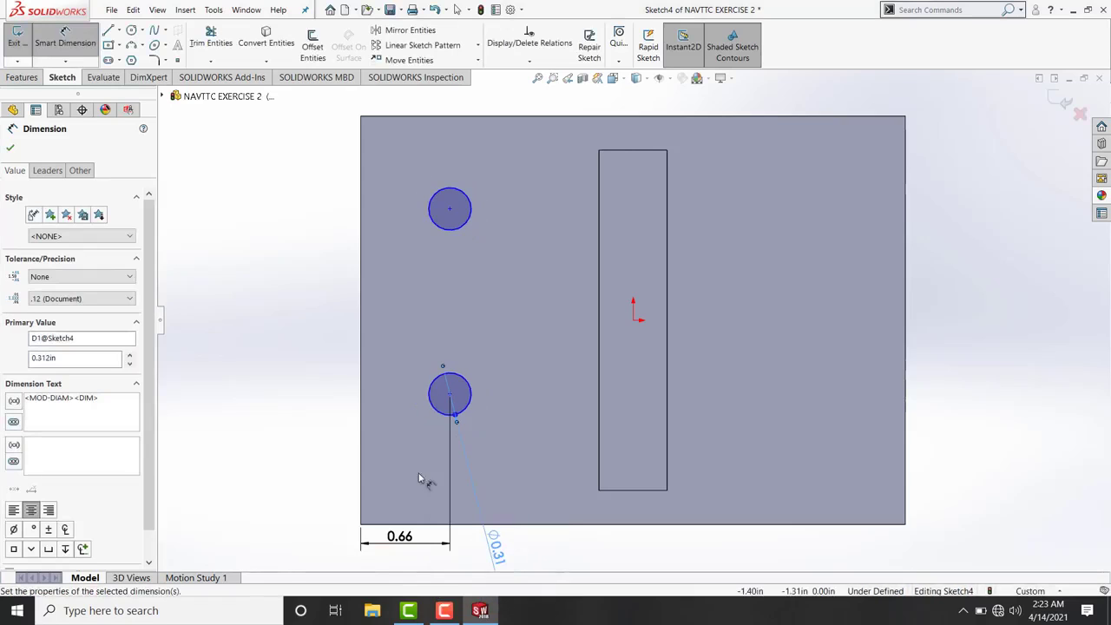
click(319, 418)
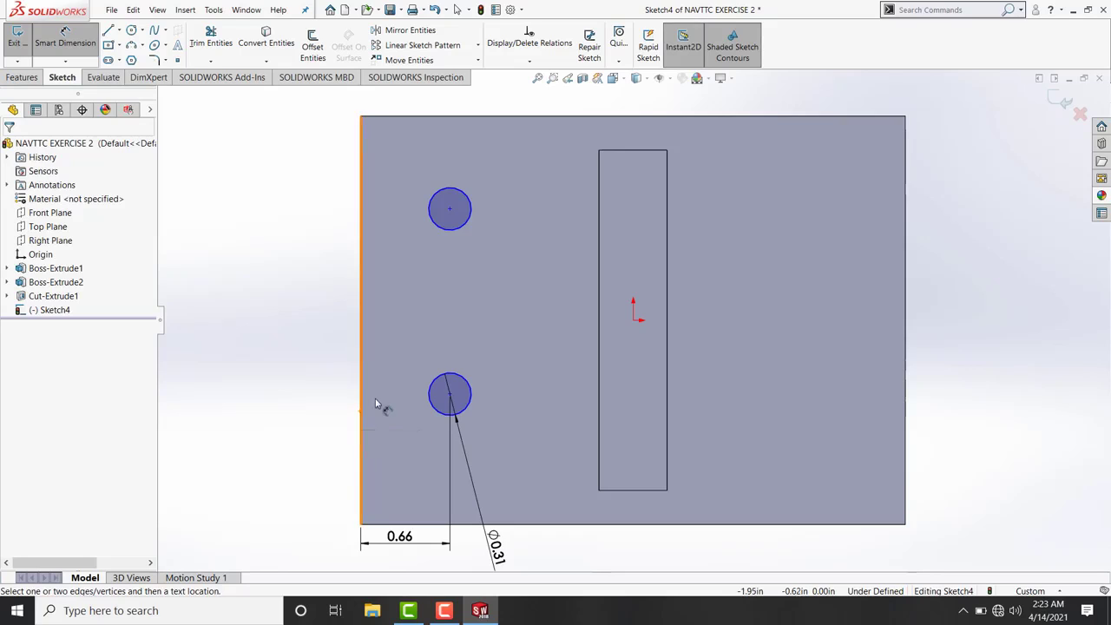
- Dimension the distance from the base block's upper edge to the lower circle's center as 2.345 in
click(426, 117)
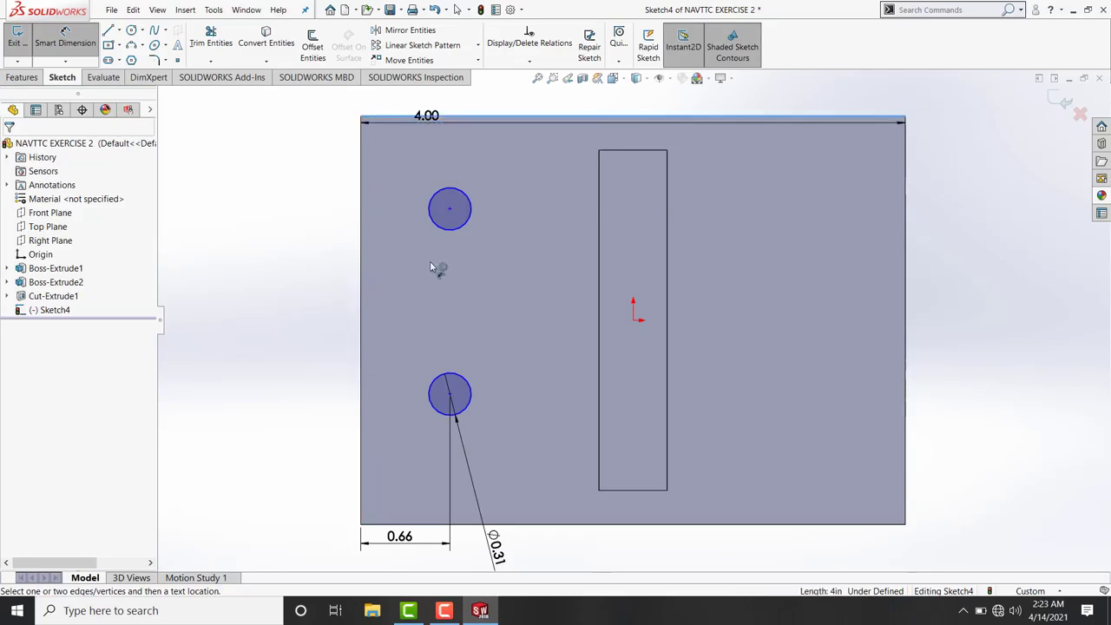
click(441, 388)
click(320, 294)
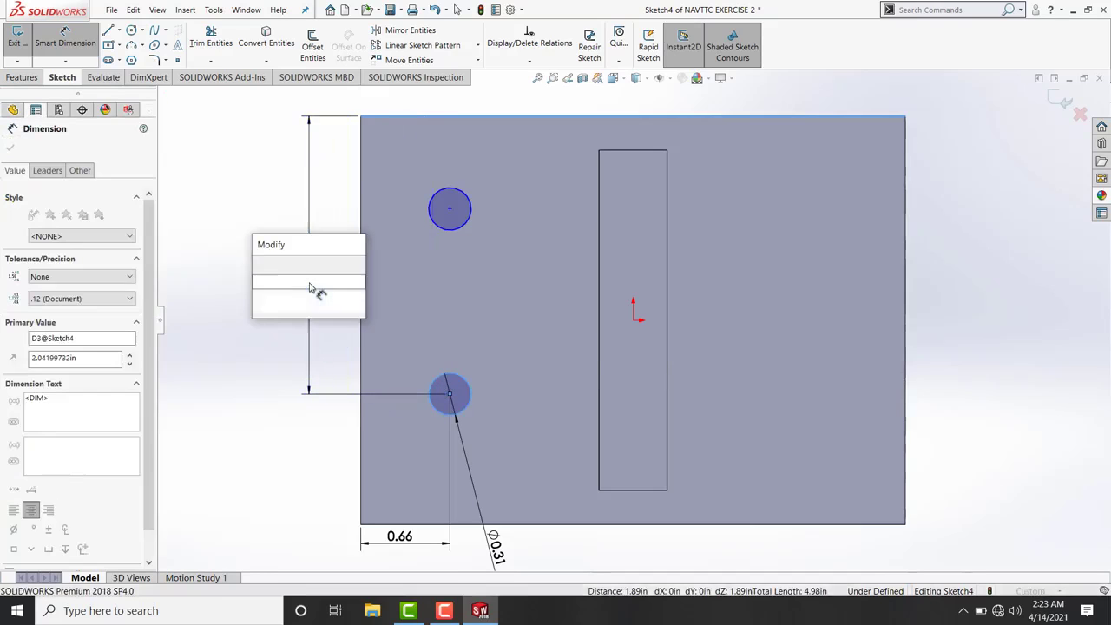
text(2.34)
key(Return)
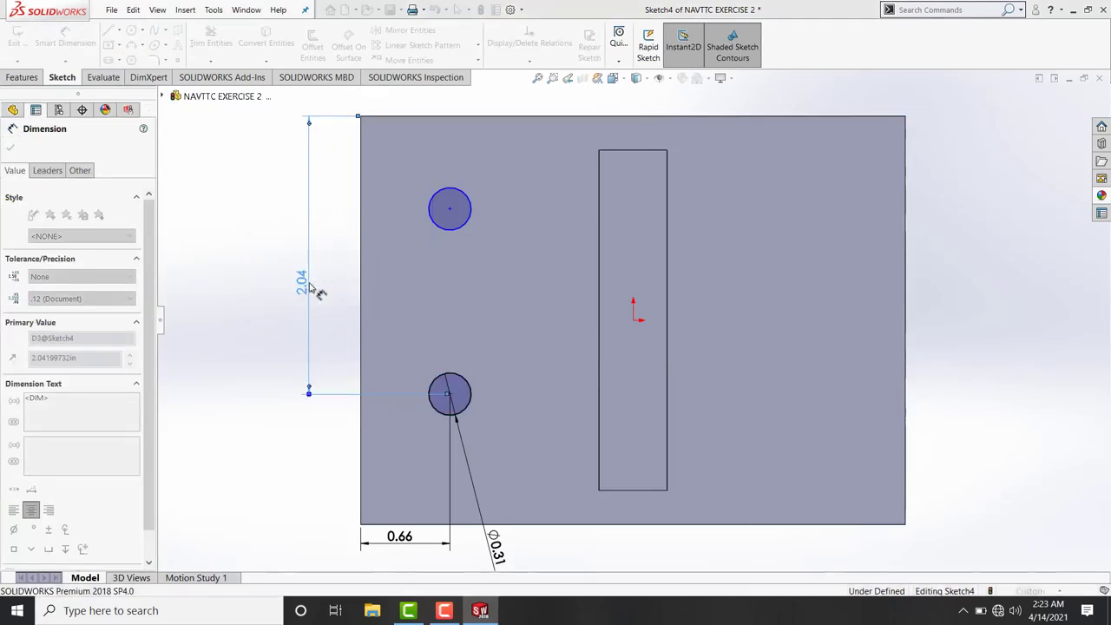
click(219, 302)
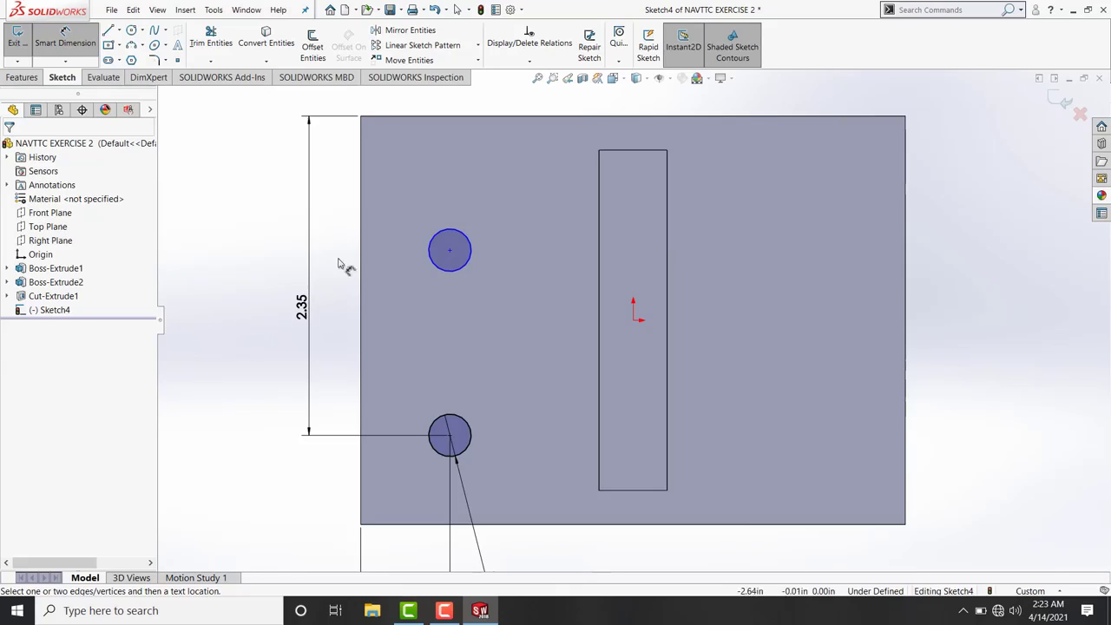
- Dimension the distance from the upper circle's center to the base block's upper edge as 0.655 in
click(436, 237)
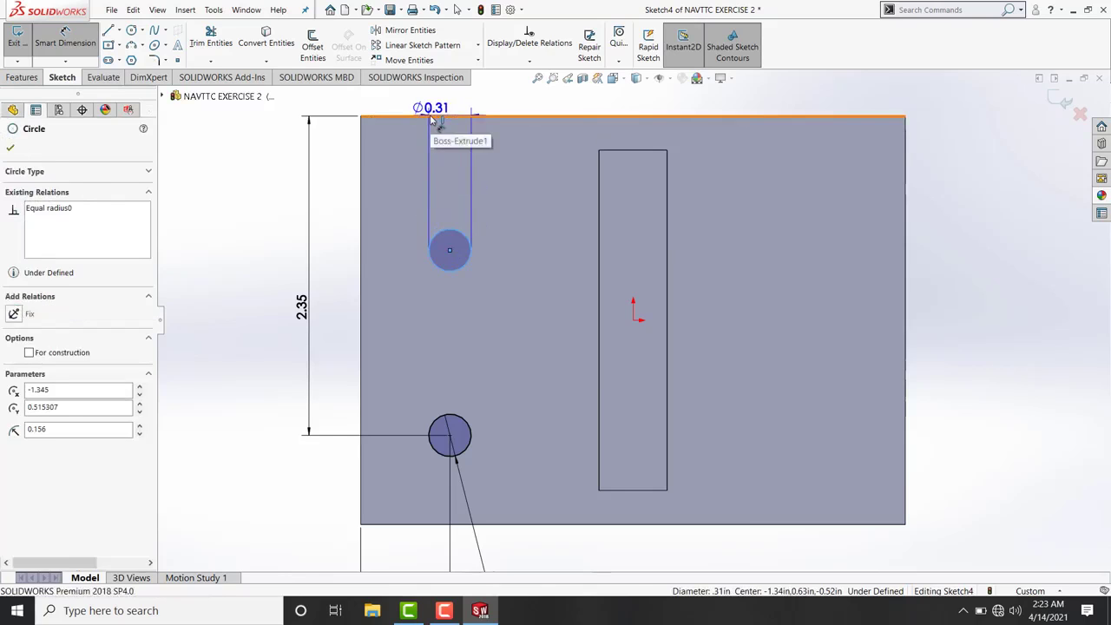
click(432, 118)
click(338, 178)
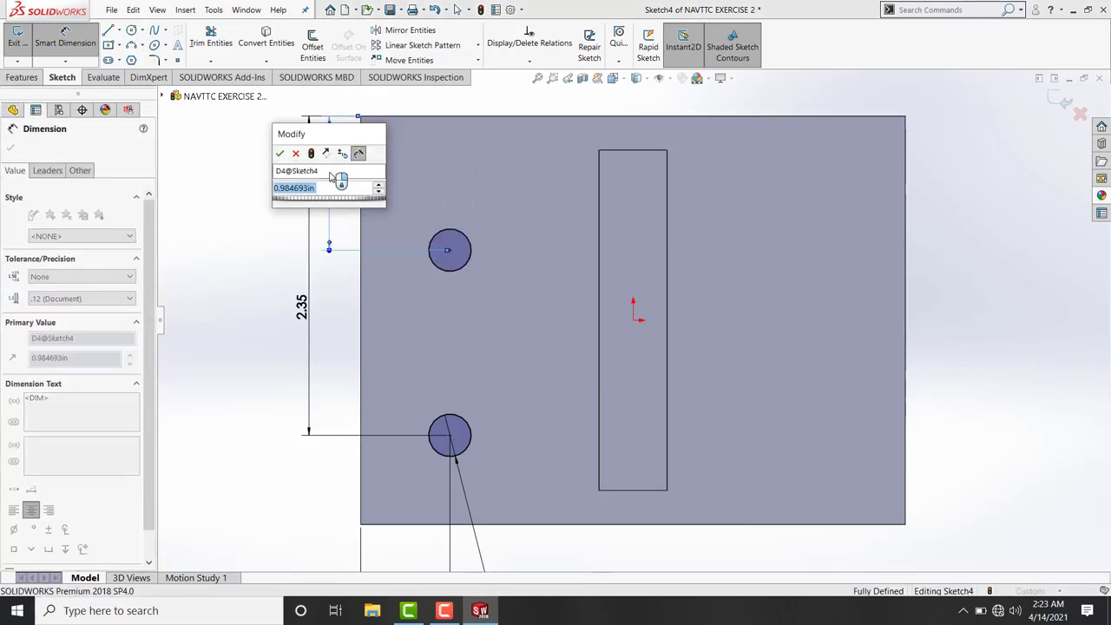
text(.655)
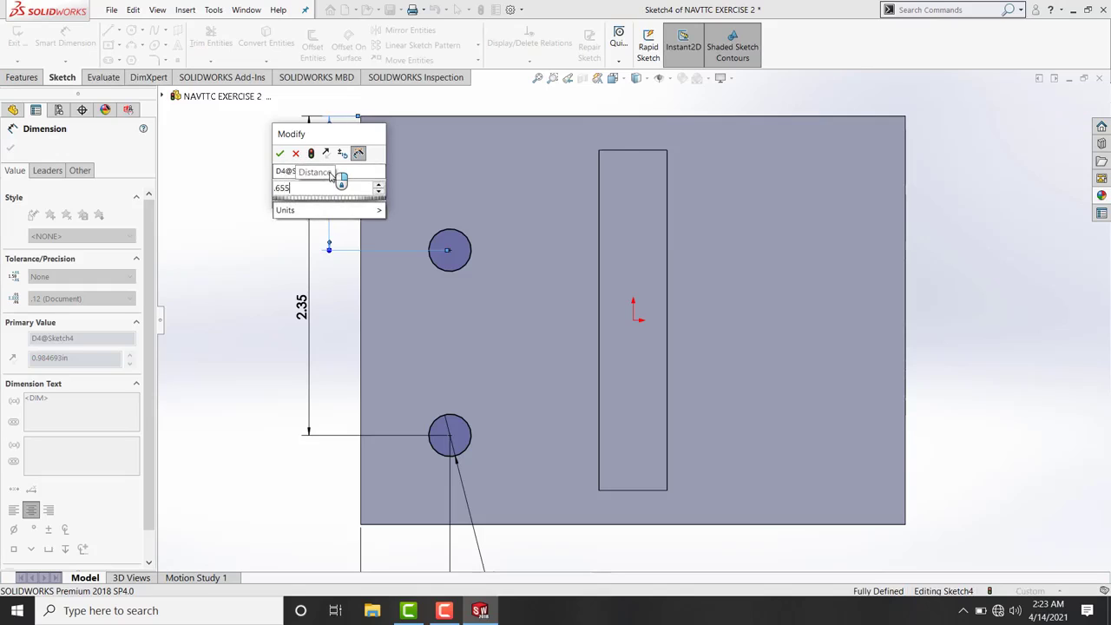
key(Return)
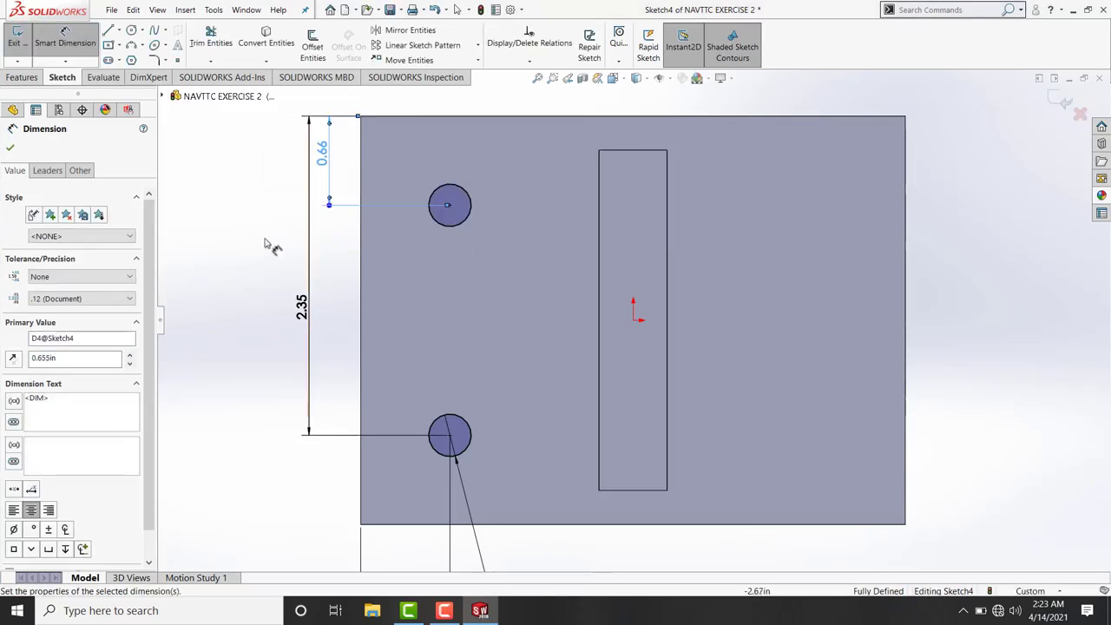
click(248, 279)
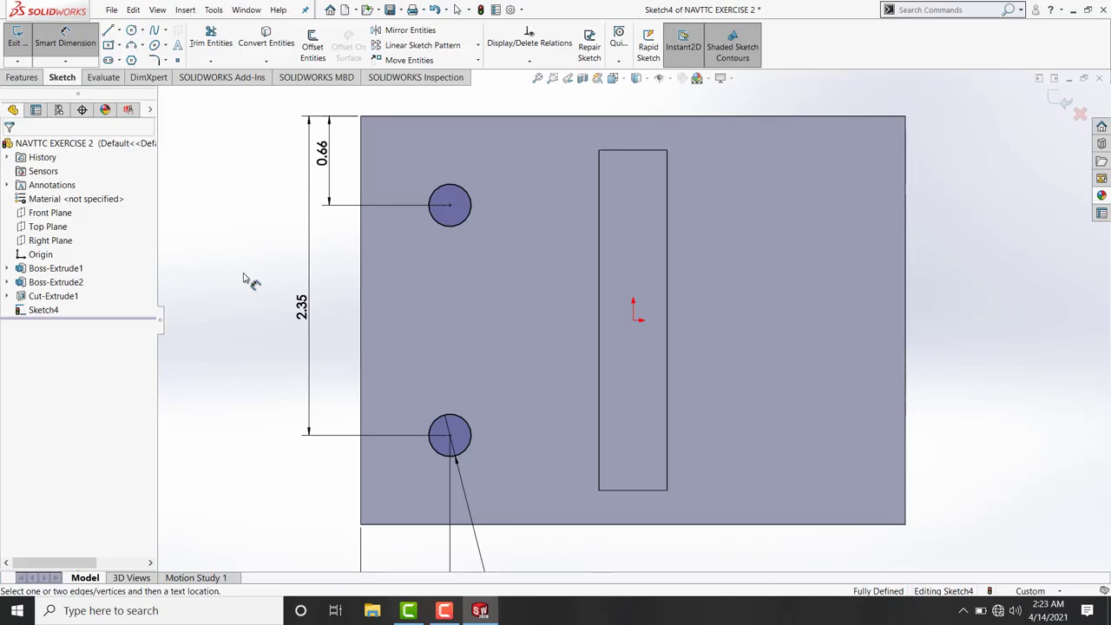
- Cut both sketched circles through the base block with a 2 in blind Extruded Cut
click(26, 79)
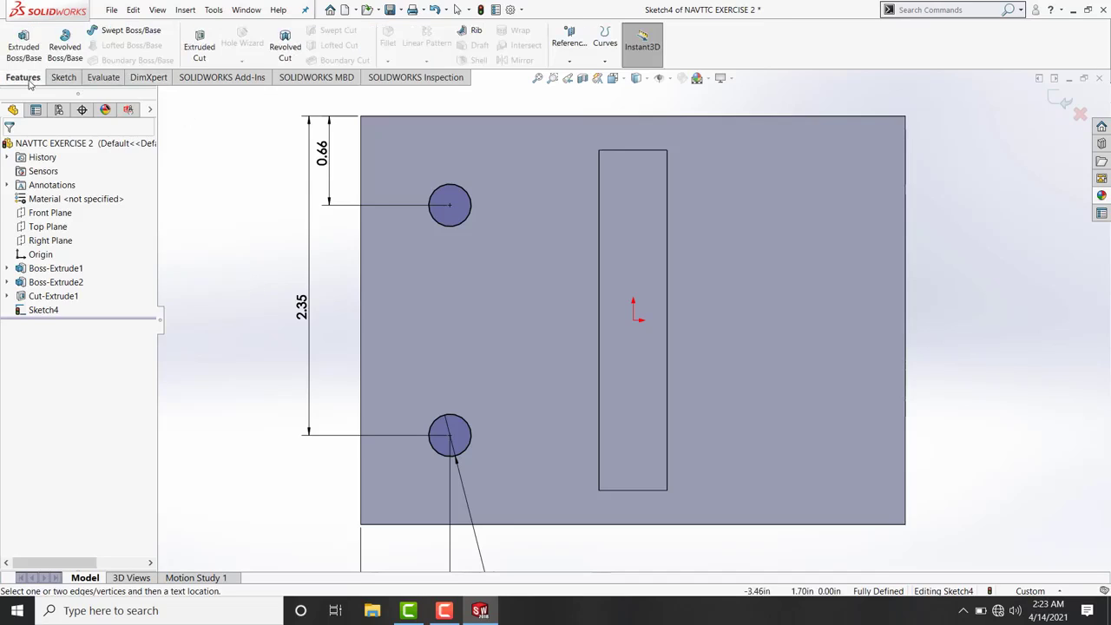
click(199, 63)
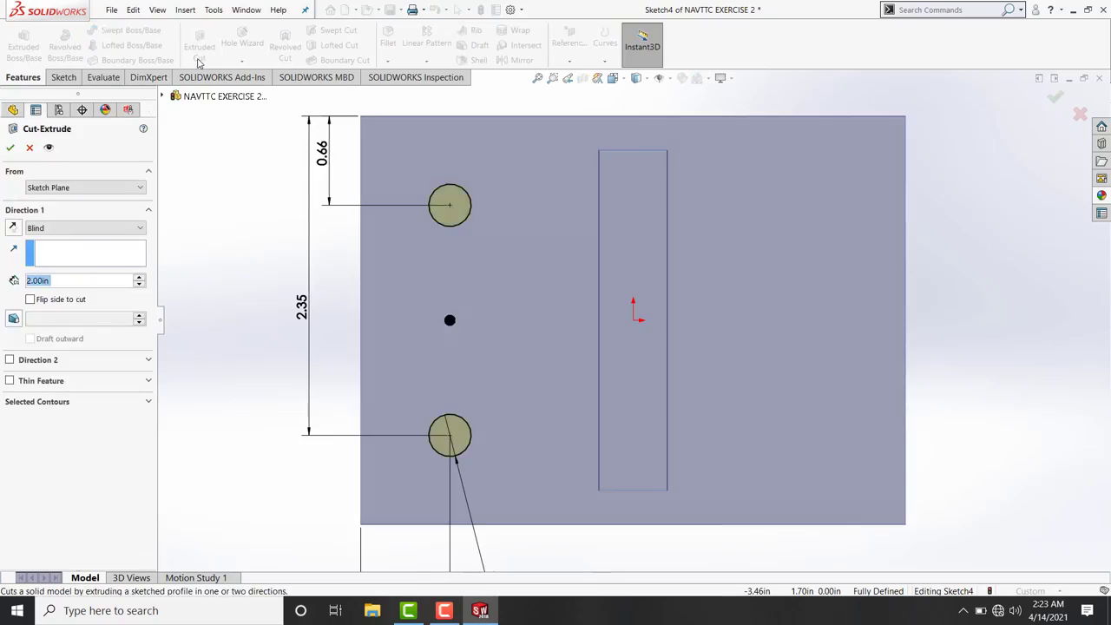
click(11, 148)
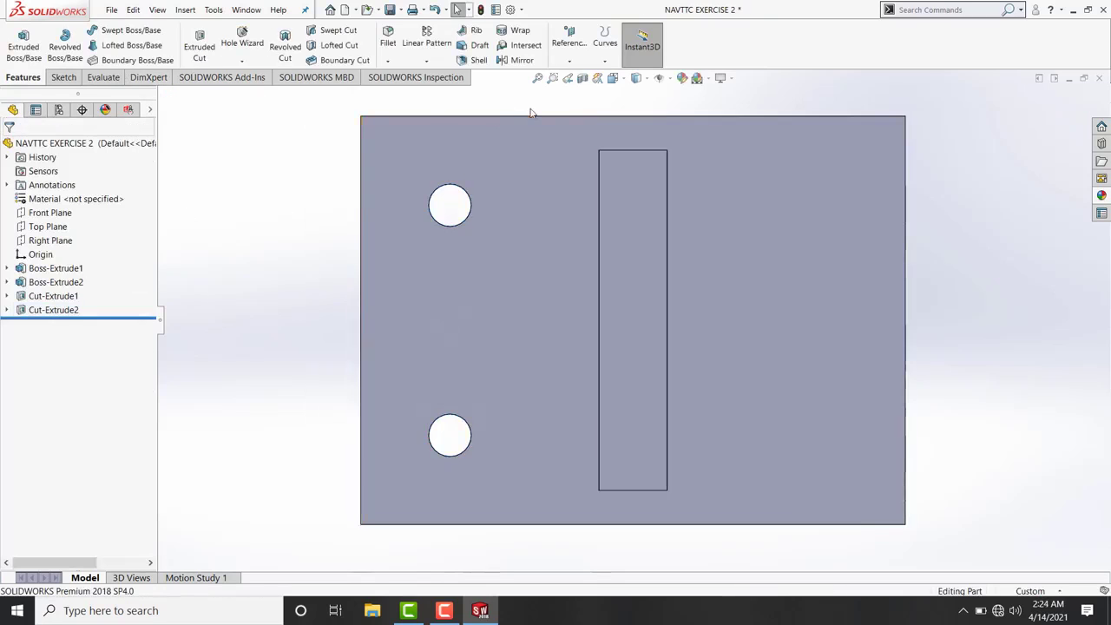
- Fillet the two short top edges of the upright plate with a 0.5 in radius
click(612, 78)
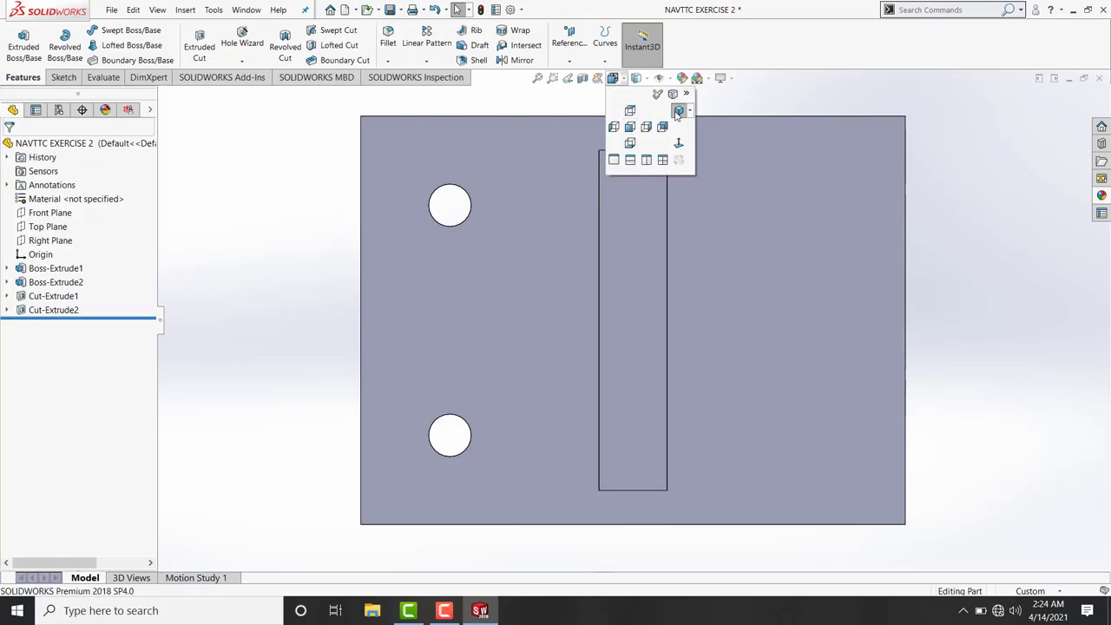
click(678, 111)
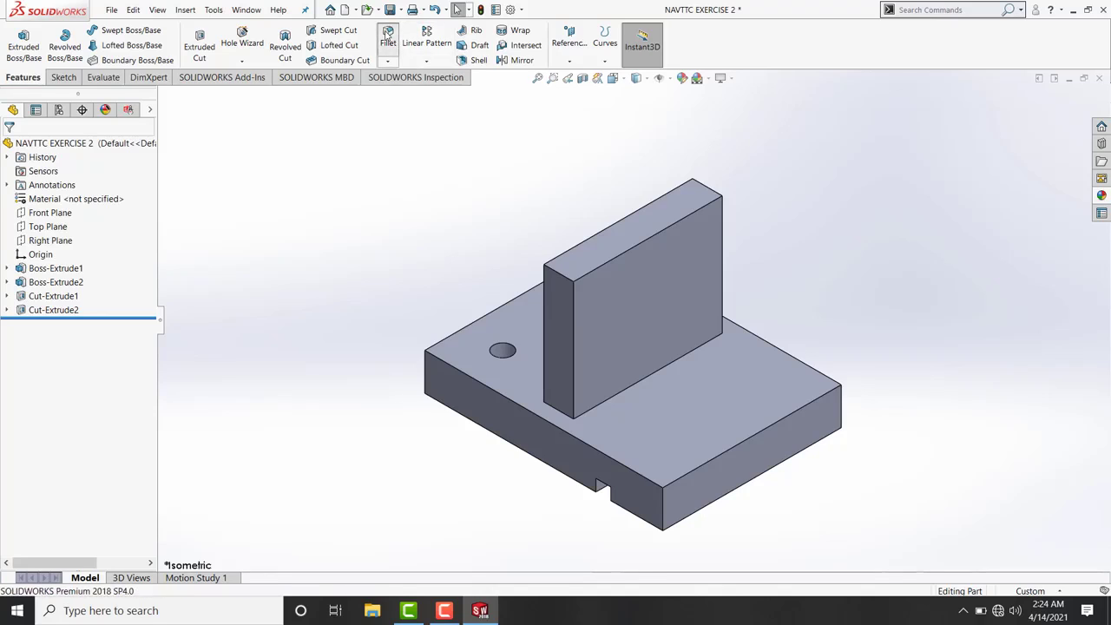
click(388, 32)
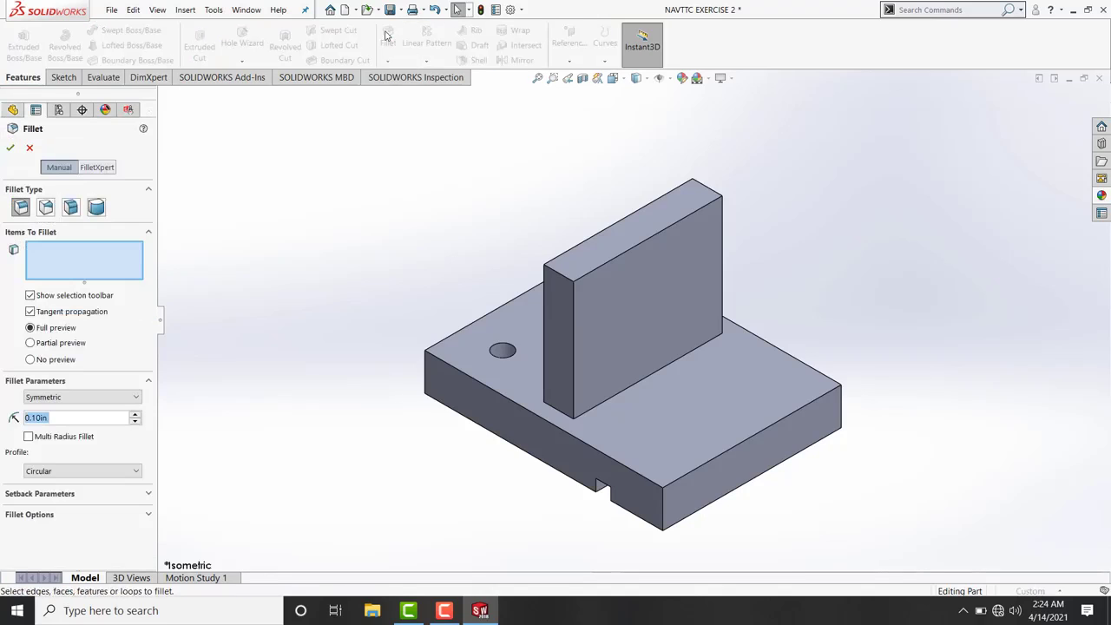
click(559, 273)
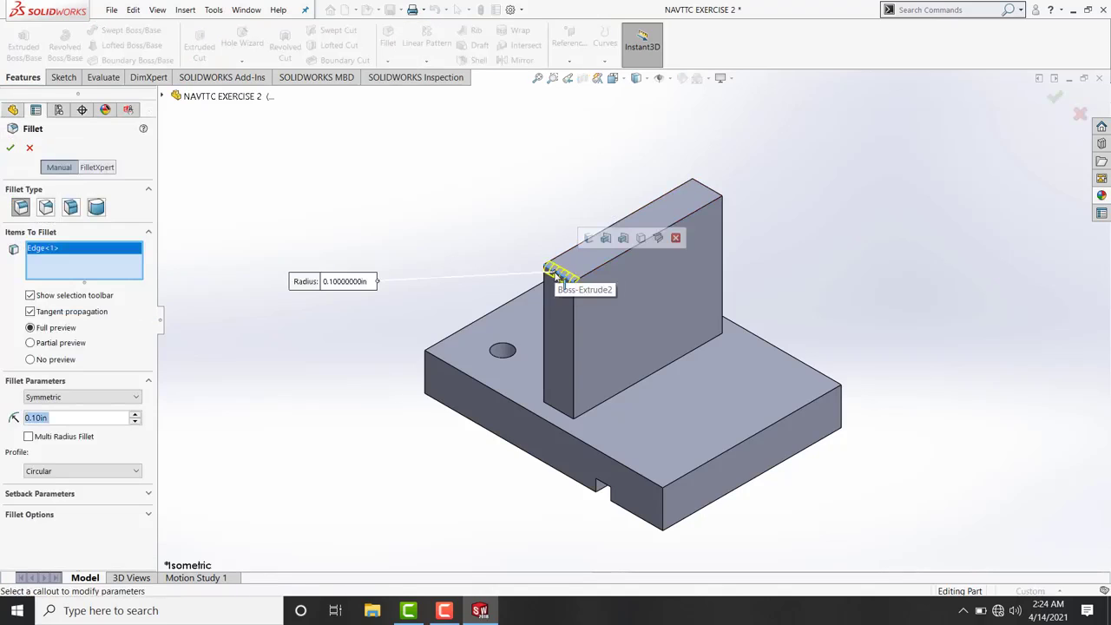
text(0.5)
key(Return)
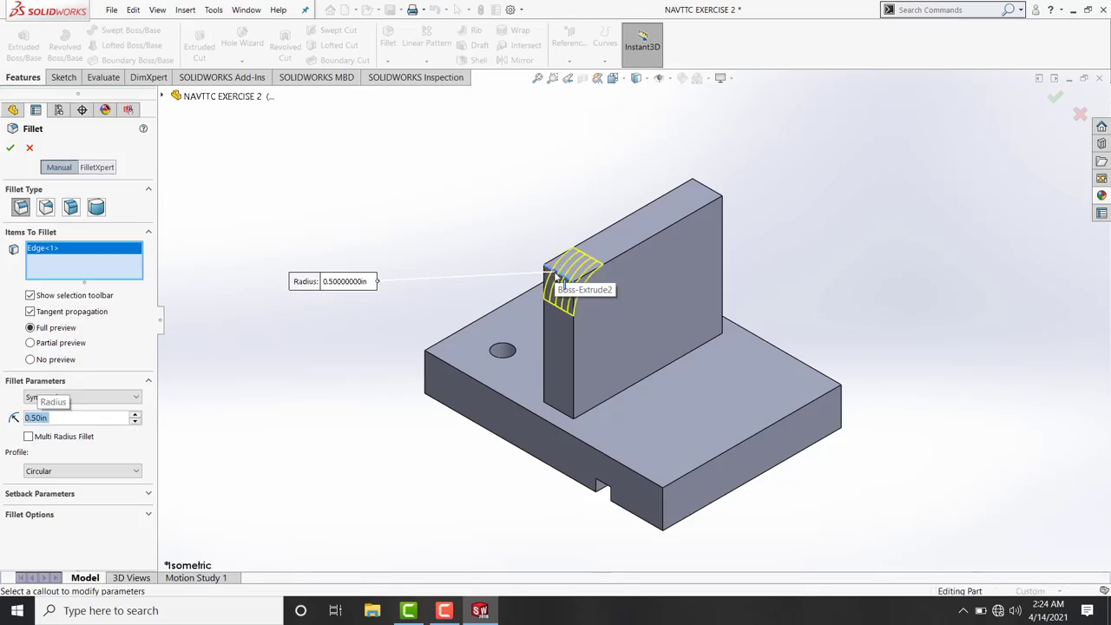
click(712, 188)
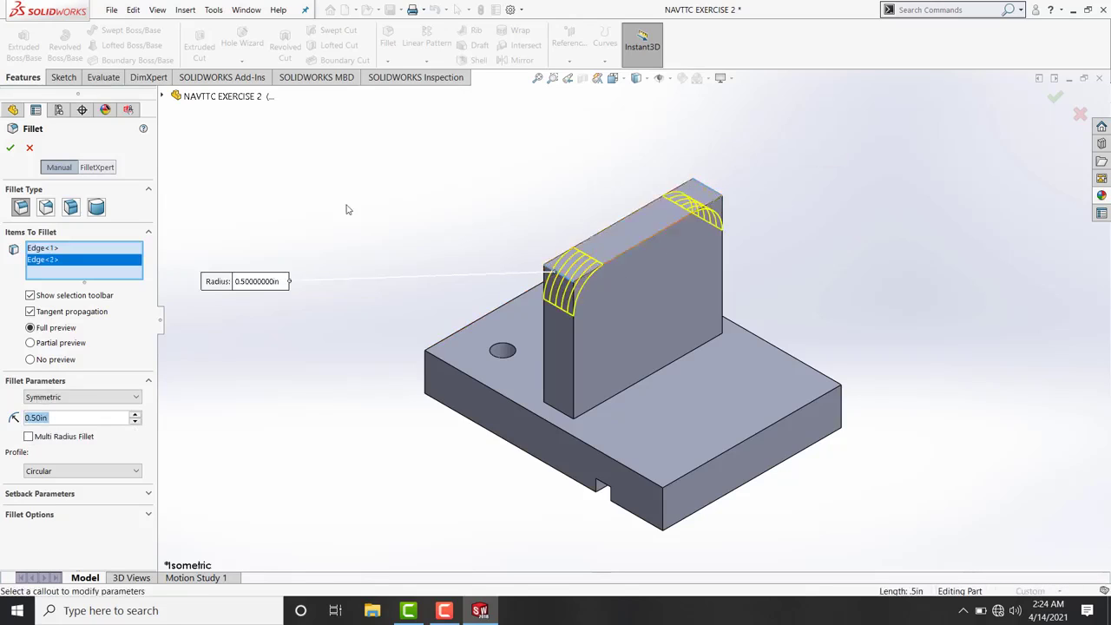
click(10, 150)
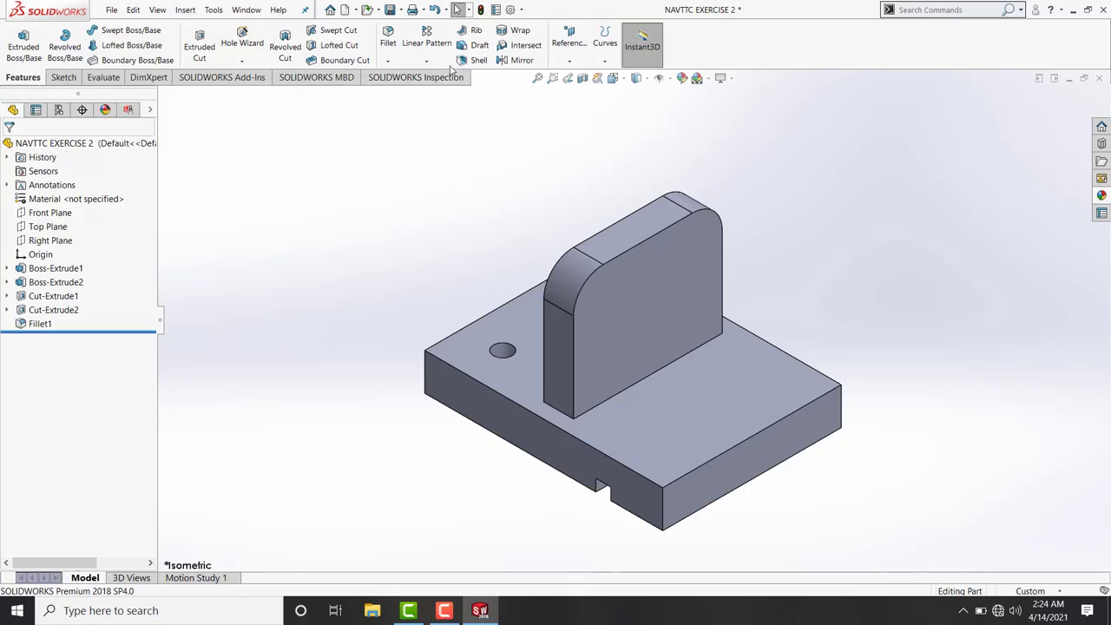
- Fillet the edge where the upright plate's front narrow end meets the base block with a 0.12 in radius
click(388, 36)
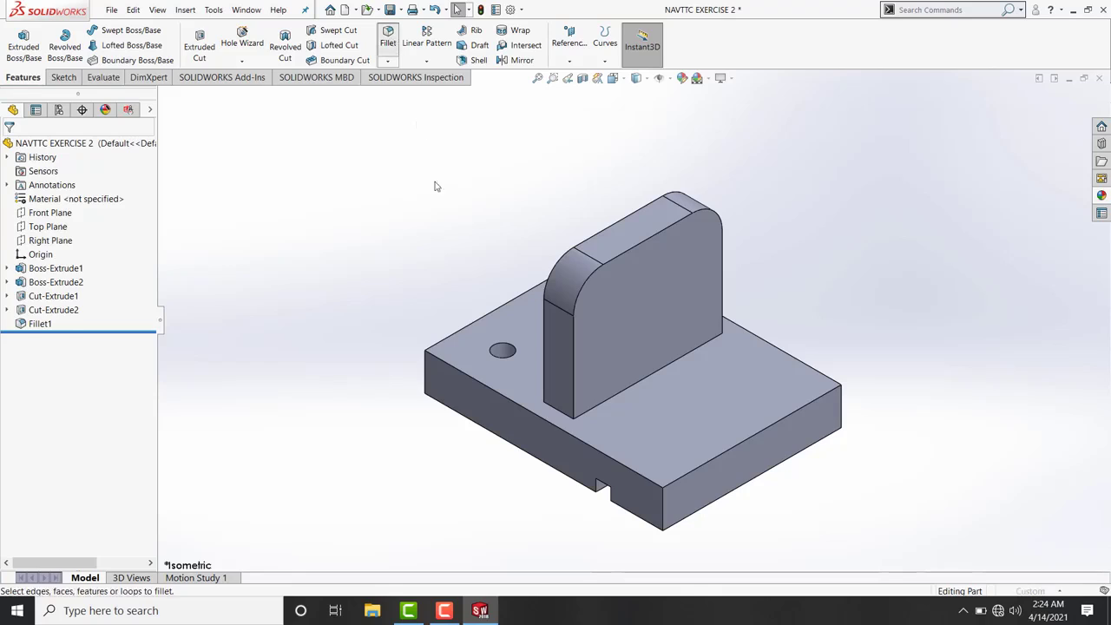
click(560, 420)
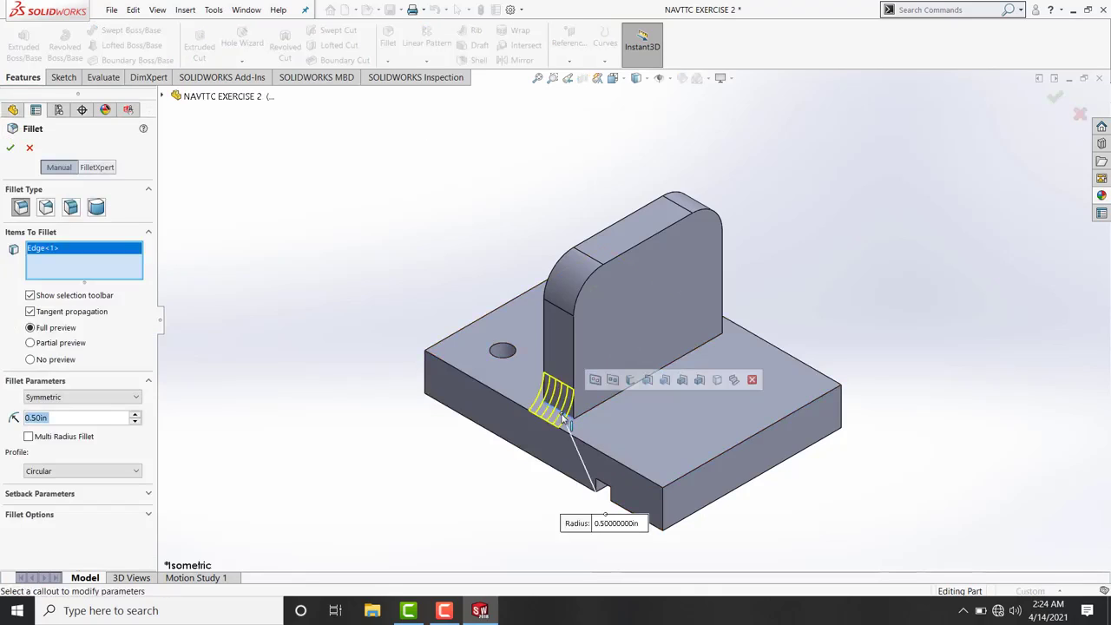
text(0.12)
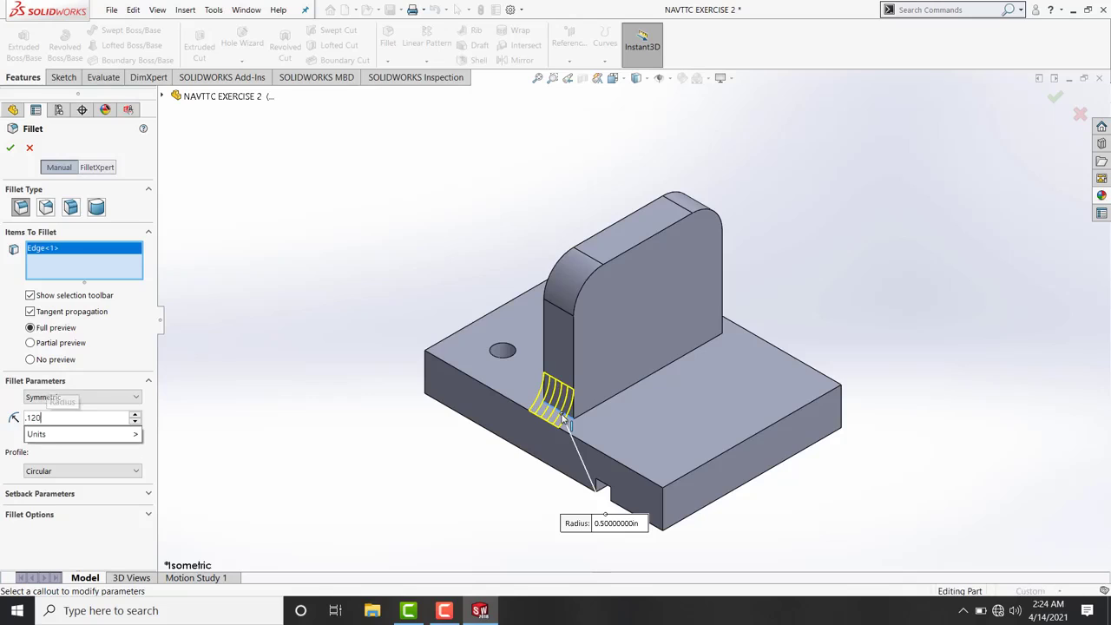
key(Return)
key(Return)
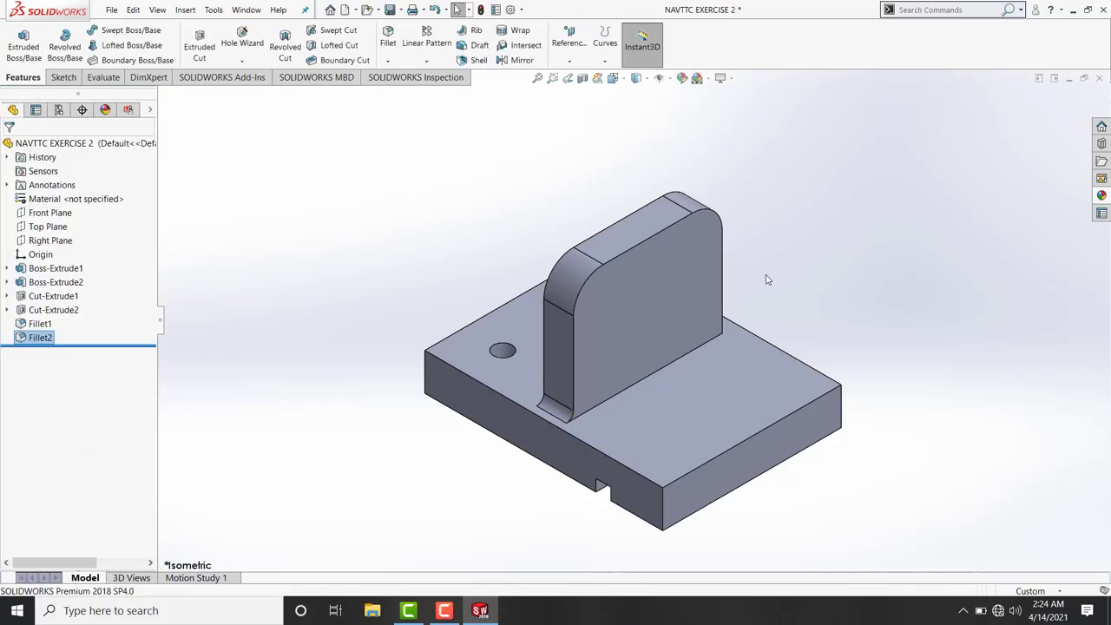
- Add a 0.12 in fillet where the upright plate's opposite narrow end meets the base block
click(765, 275)
key(Left)
key(Left)
key(Left)
key(Left)
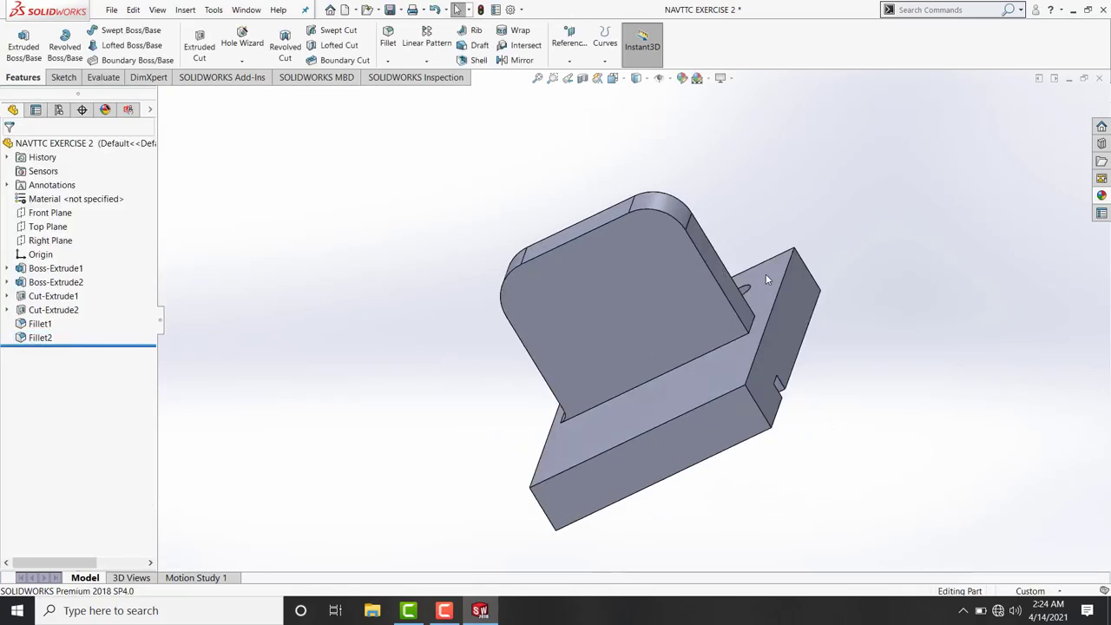
click(388, 37)
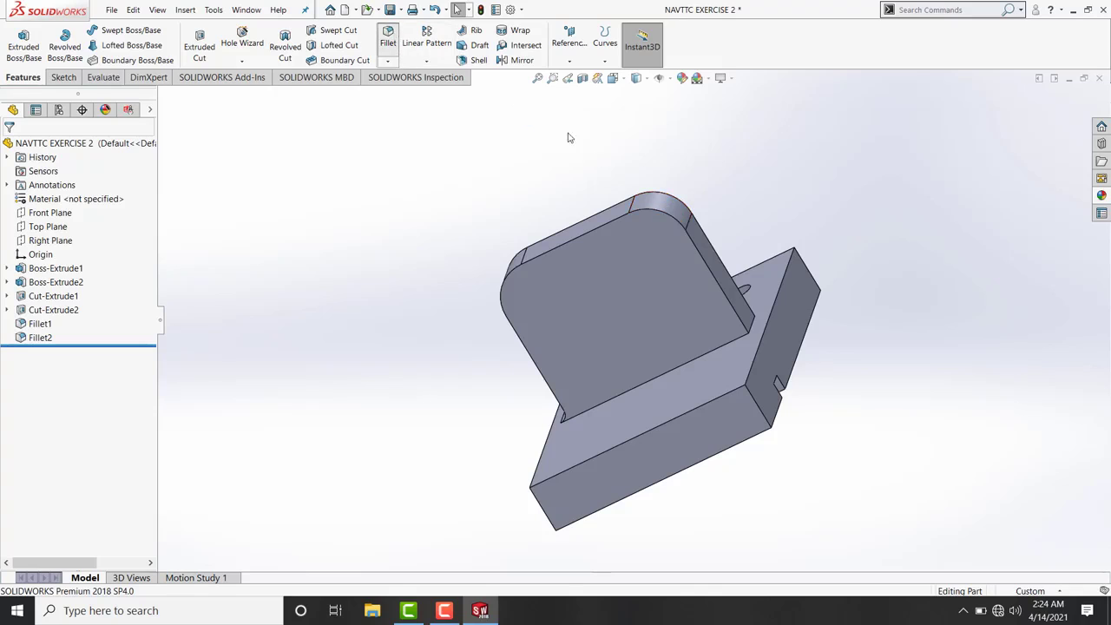
click(752, 322)
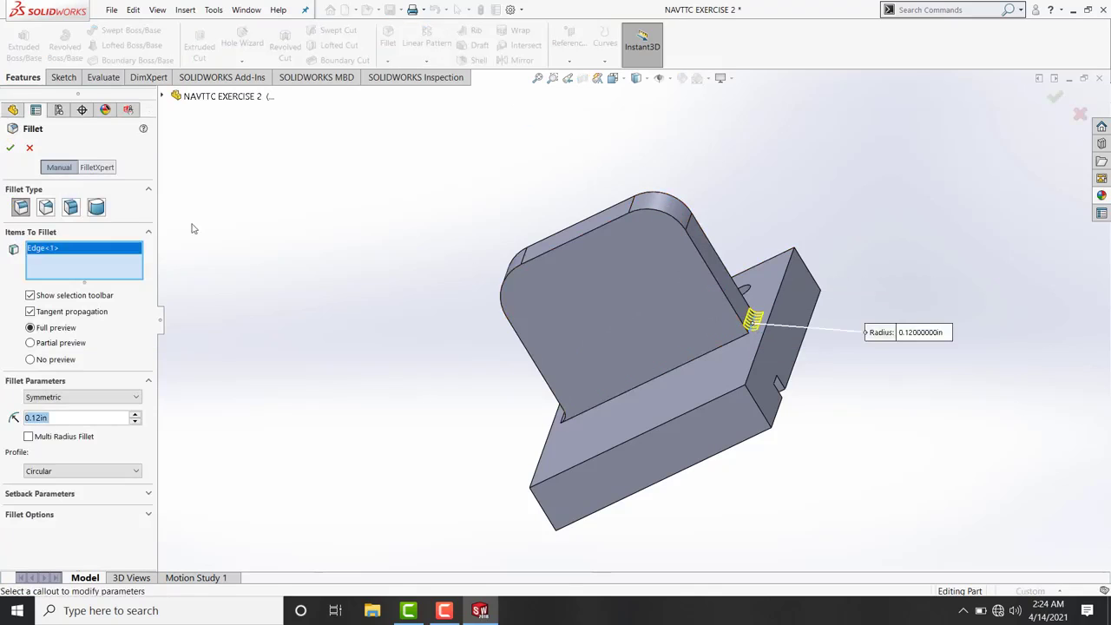
click(11, 150)
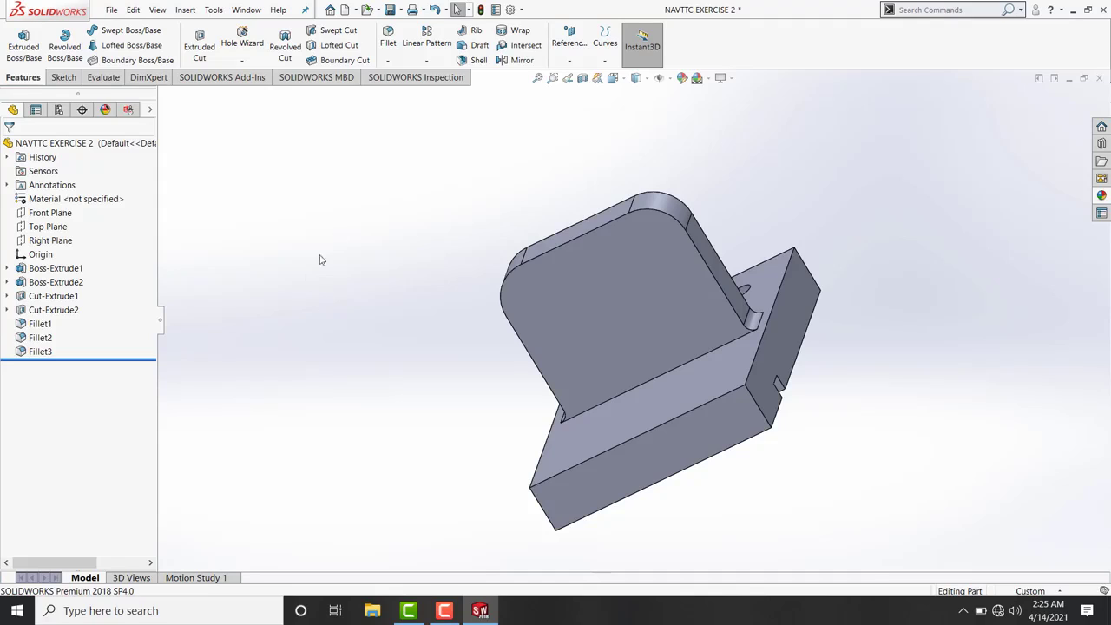
- Fillet the four vertical corner edges of the base block with a 0.655 in radius
click(612, 80)
click(679, 110)
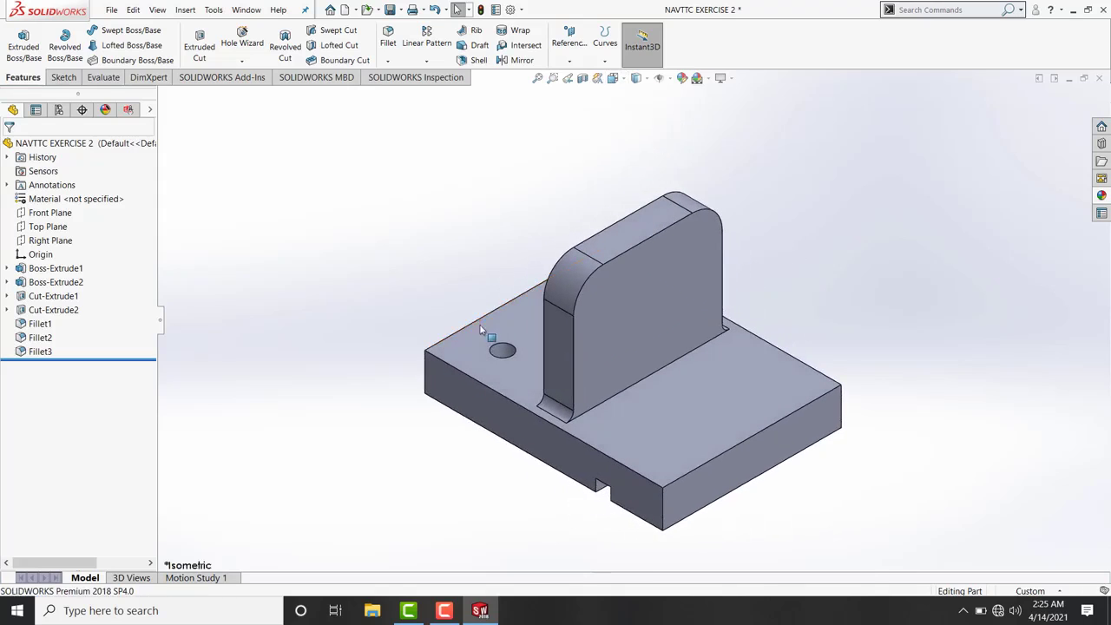
click(428, 358)
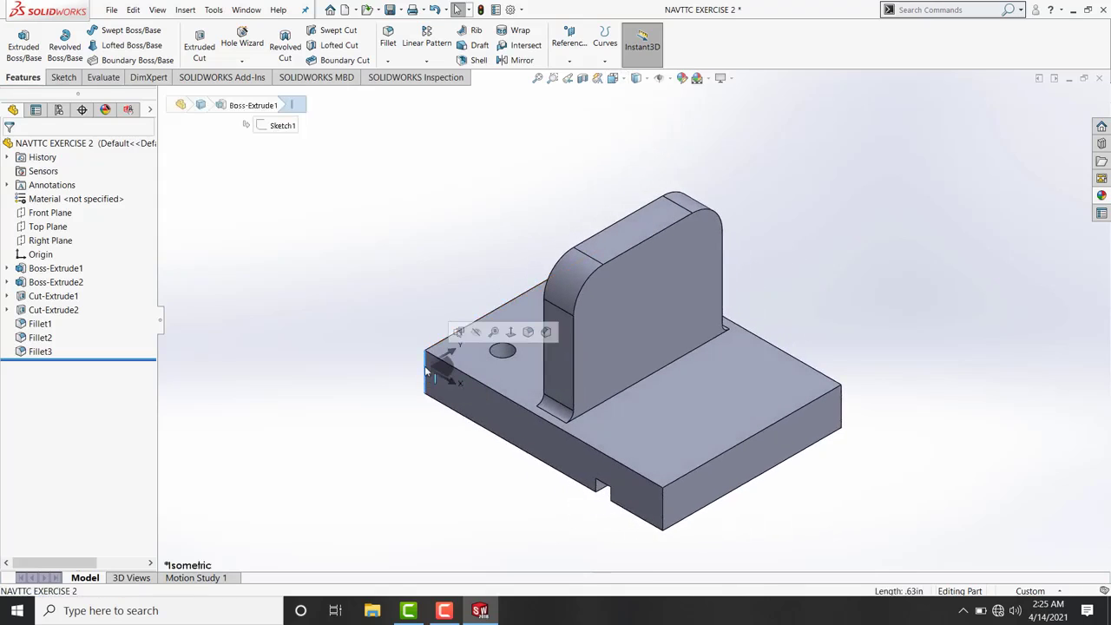
click(526, 334)
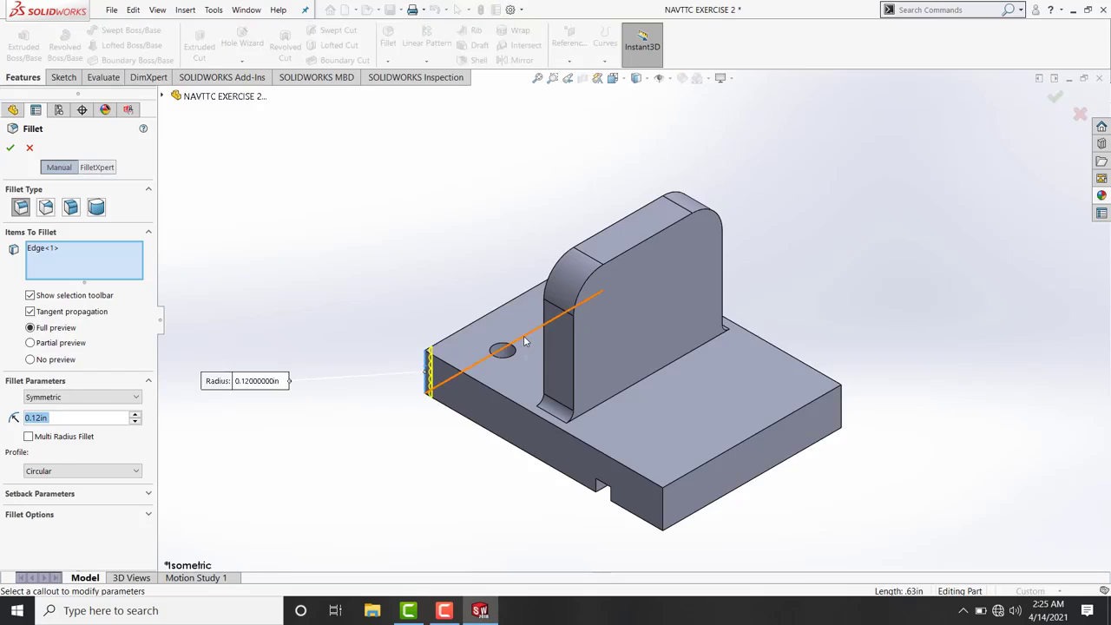
text(0.655)
key(Return)
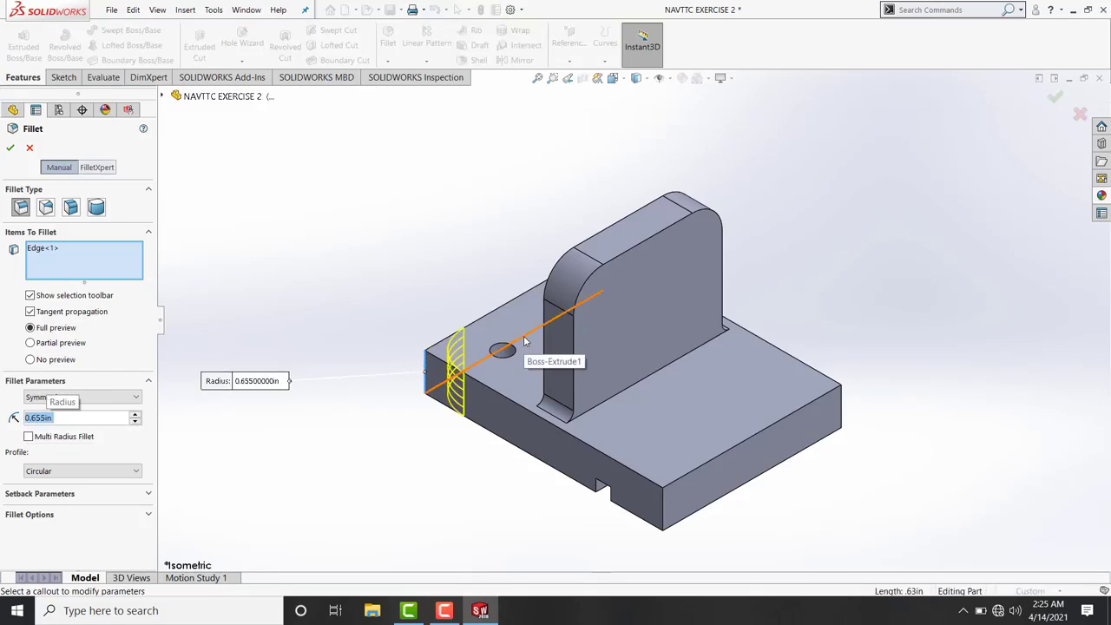
click(664, 522)
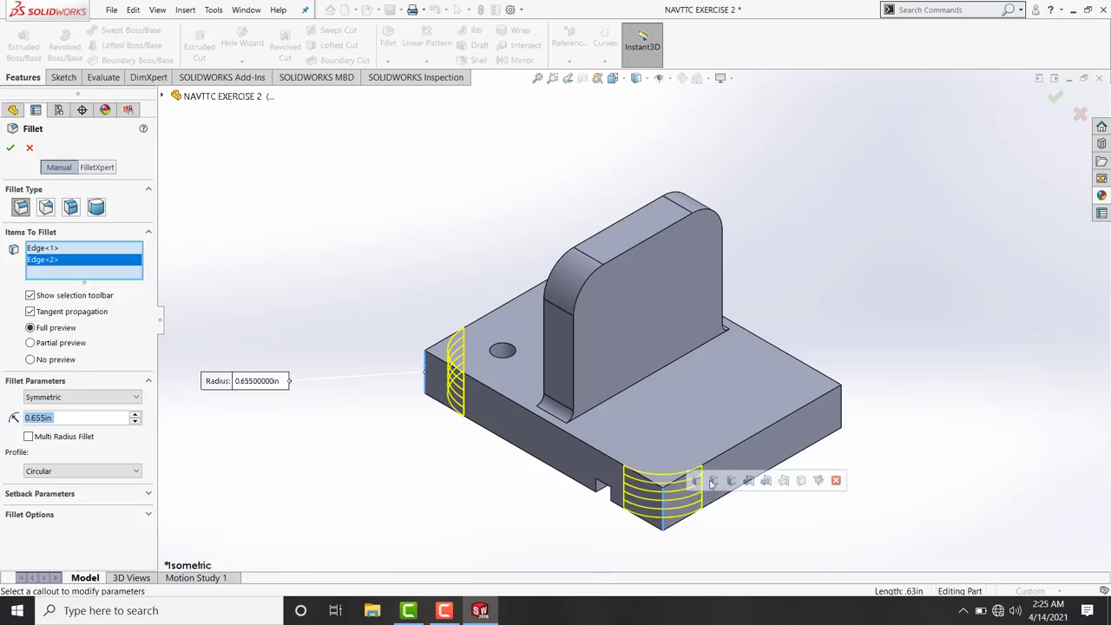
click(841, 411)
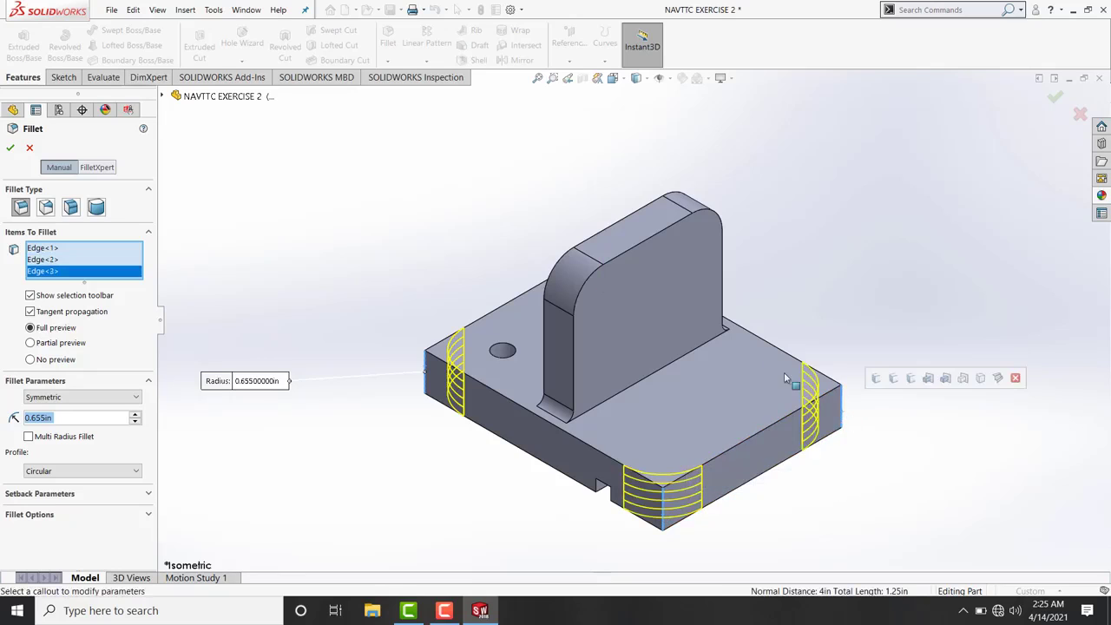
click(605, 276)
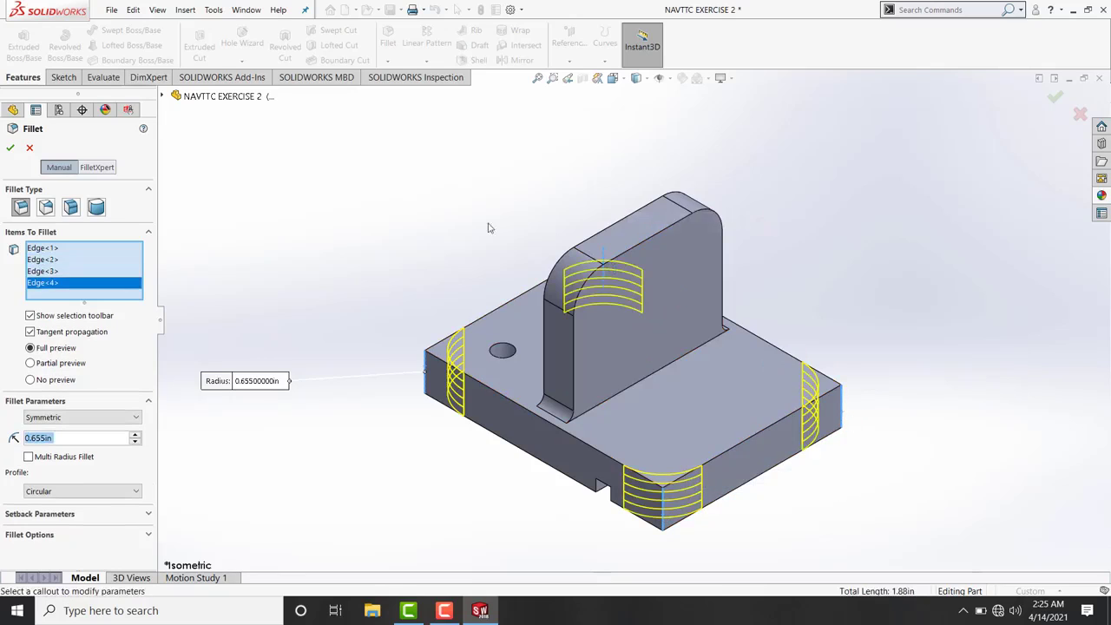
click(9, 148)
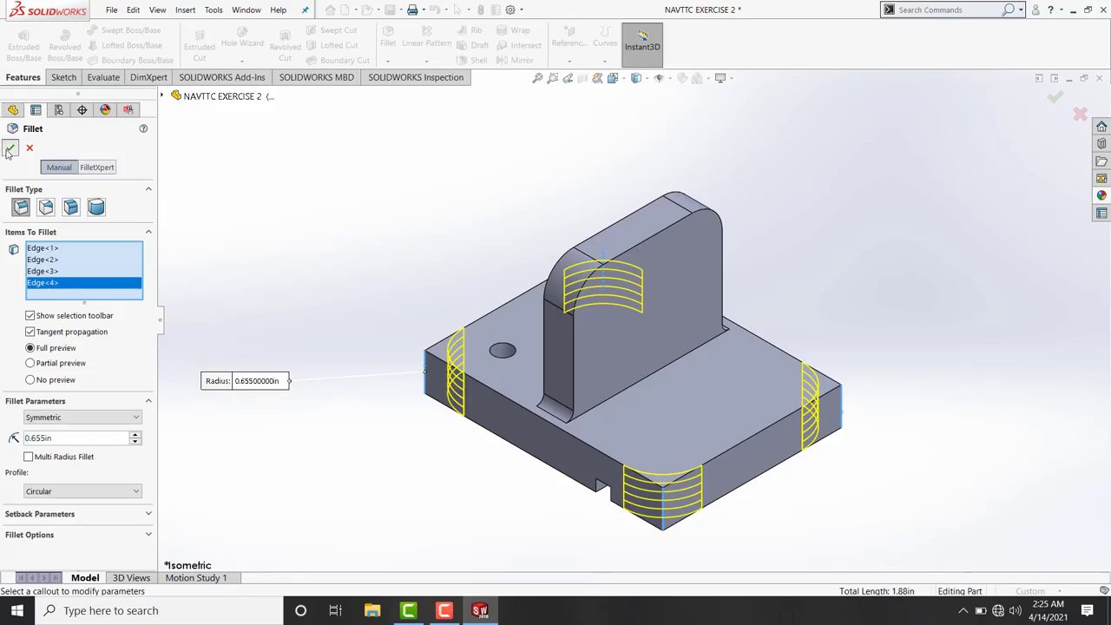
- Change the background scene to plain white with the finished part shown in isometric view
click(291, 255)
key(Down)
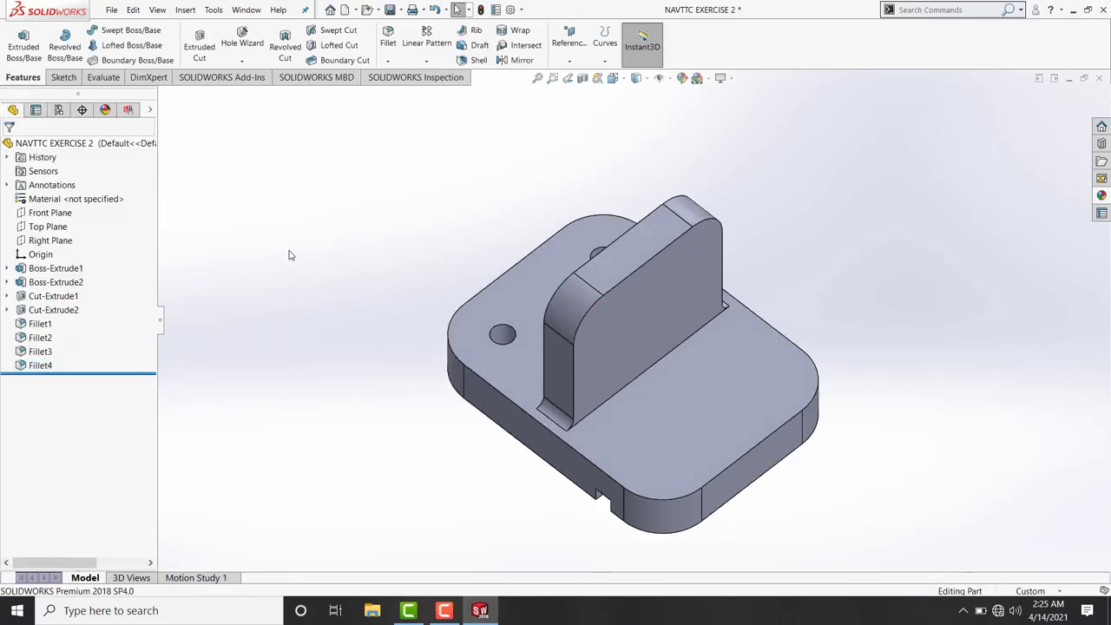
key(Down)
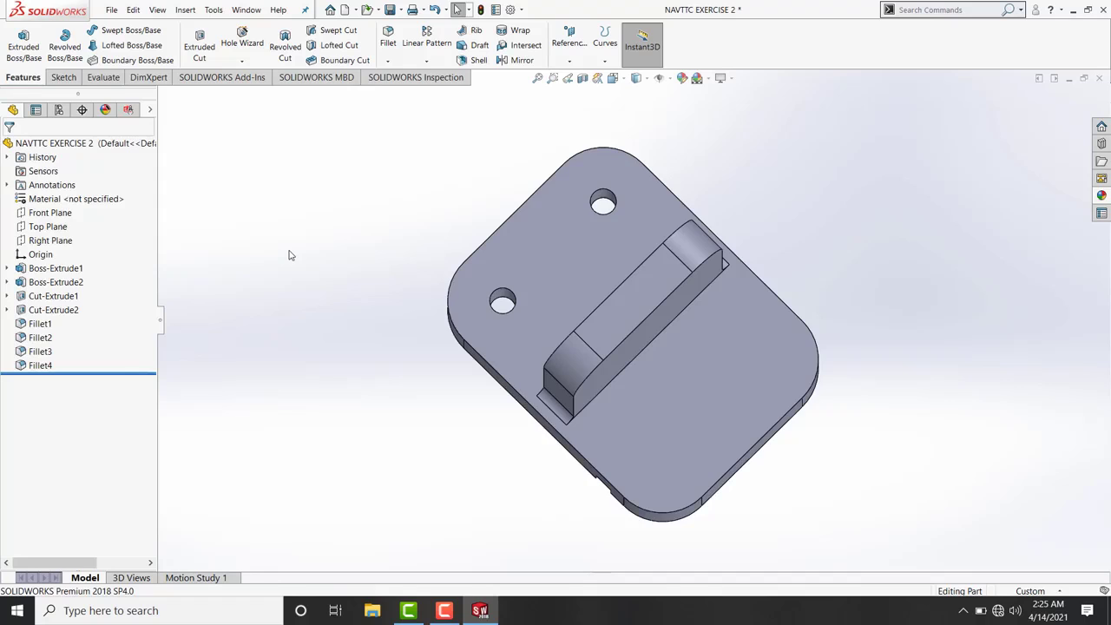
key(Left)
key(Left)
key(Left)
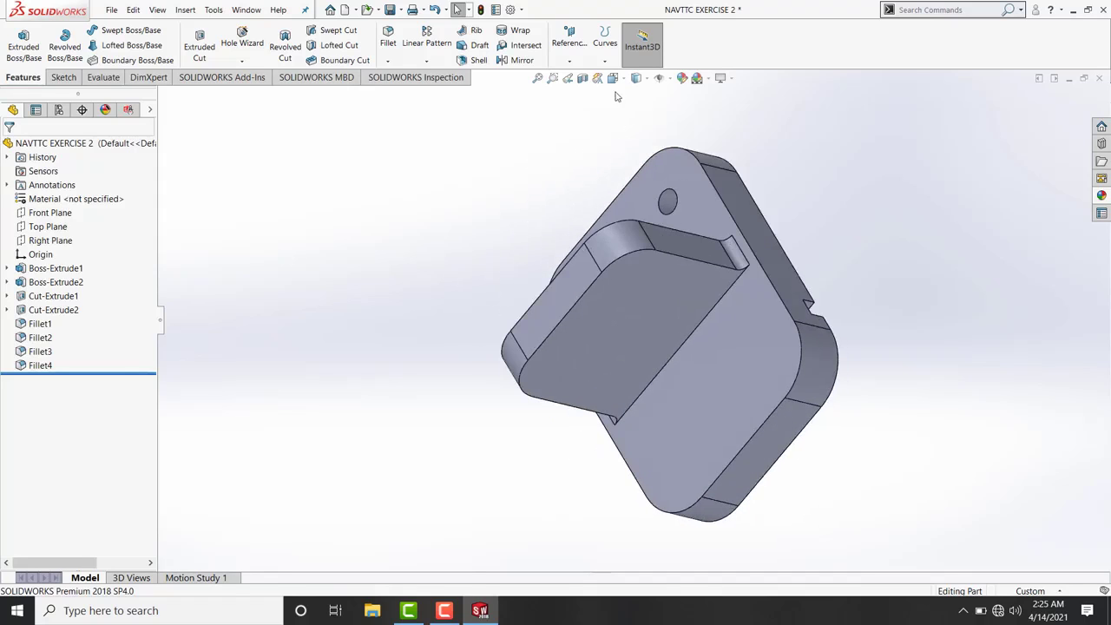
click(612, 78)
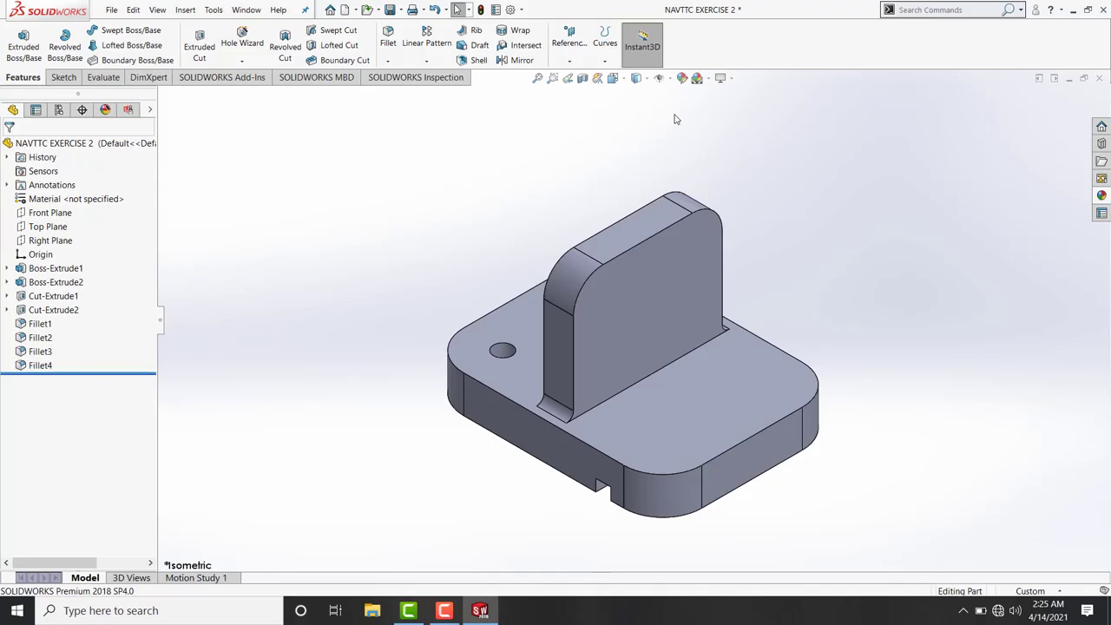
click(709, 80)
click(728, 154)
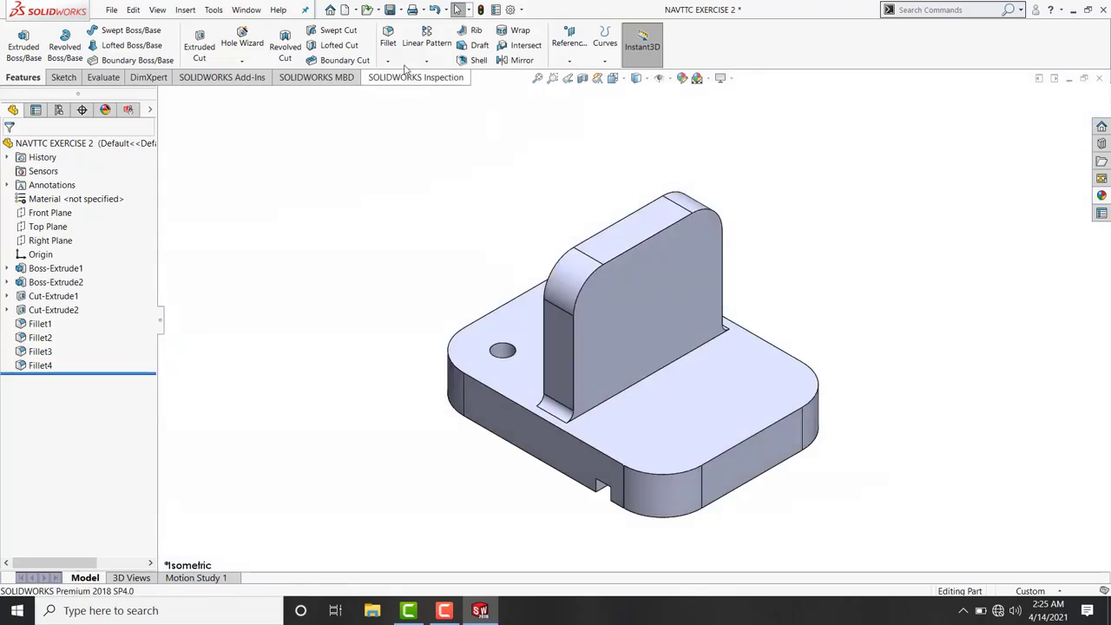
- Save the NAVTTC EXERCISE 2 part and close it
click(389, 10)
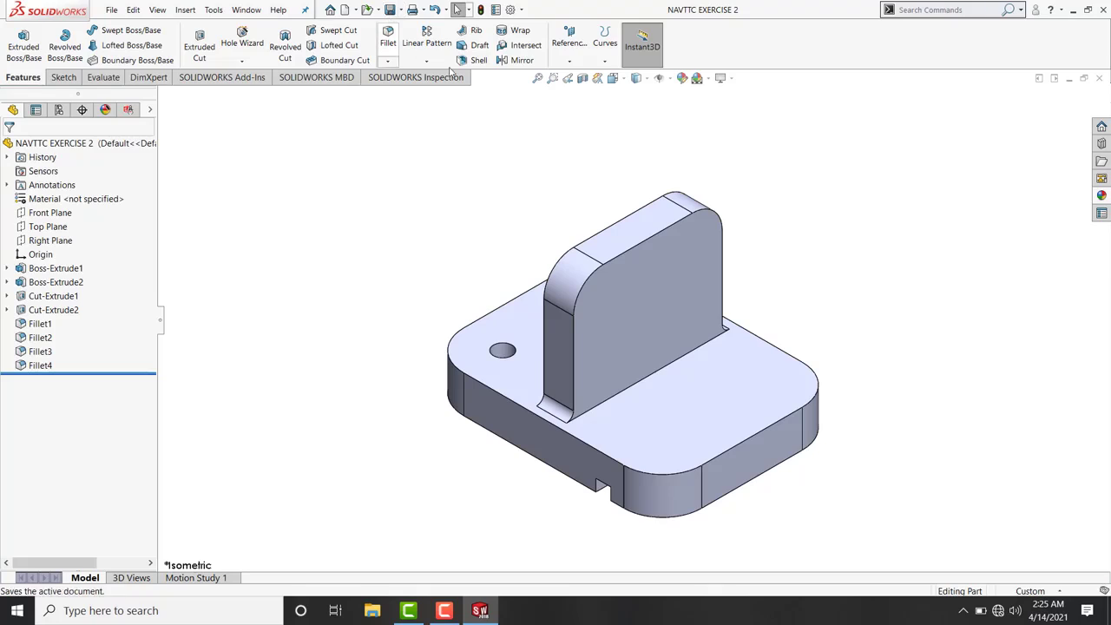
click(1097, 80)
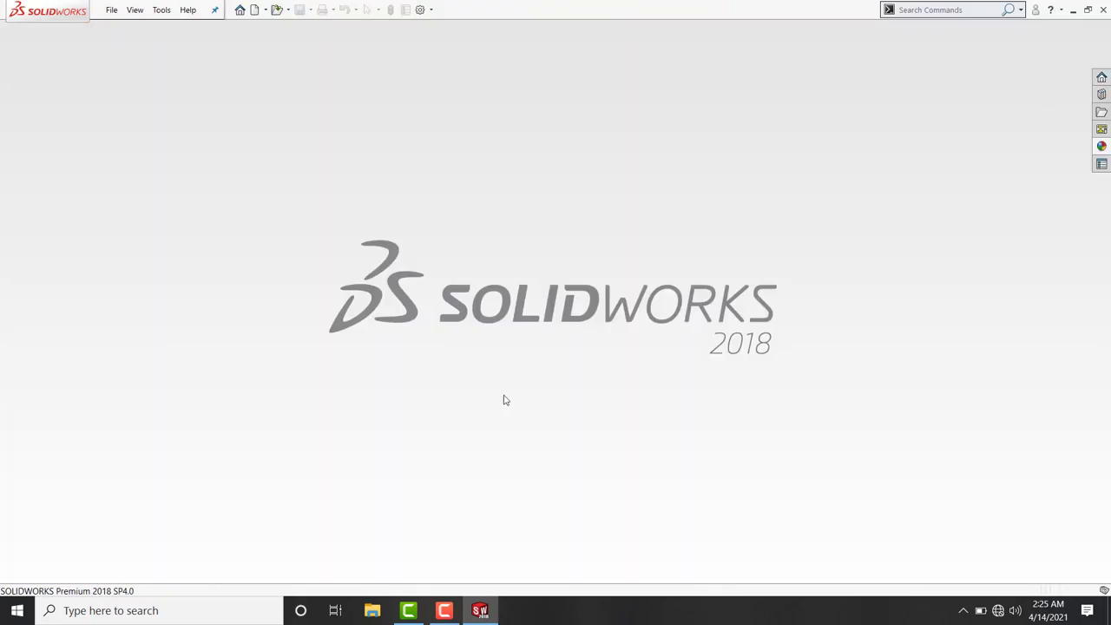
click(443, 610)
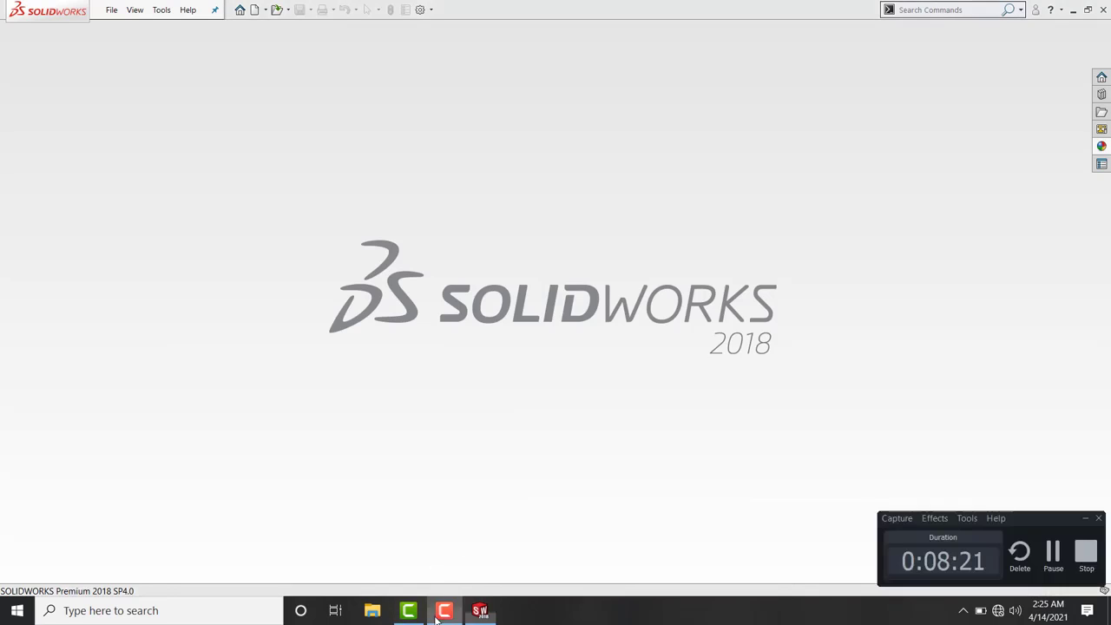